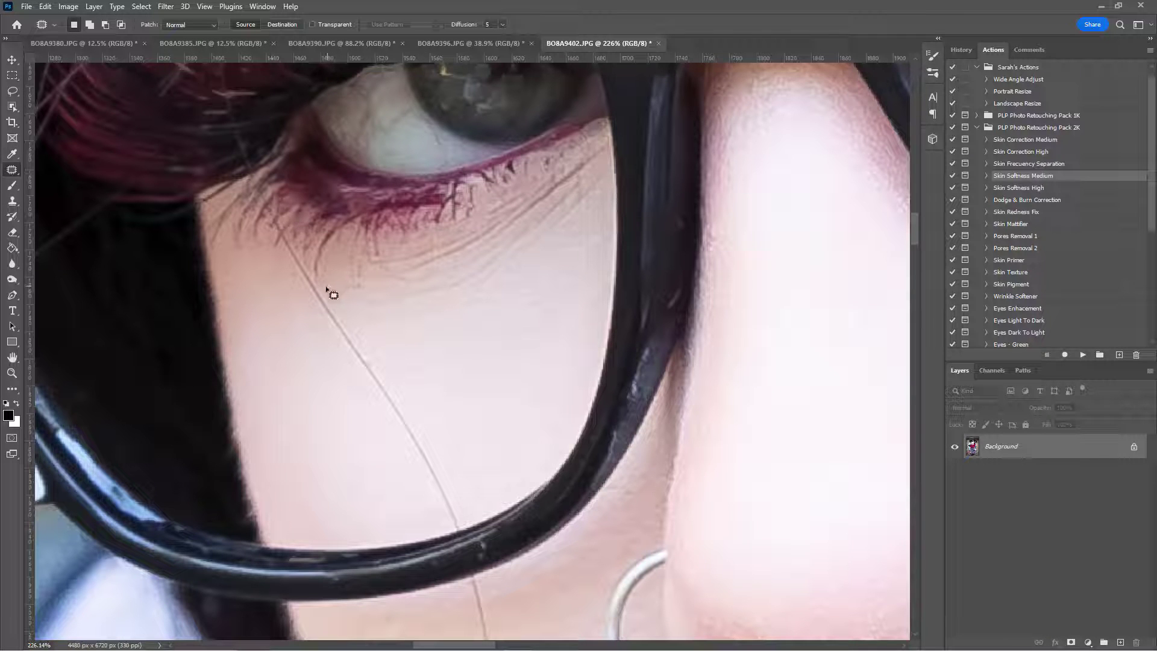
- Duplicate the Background layer, keeping the default copy name
{"action": "right_click", "coordinate": [1018, 445]}
{"action": "left_click", "coordinate": [1042, 468]}
{"action": "left_click", "coordinate": [664, 183]}
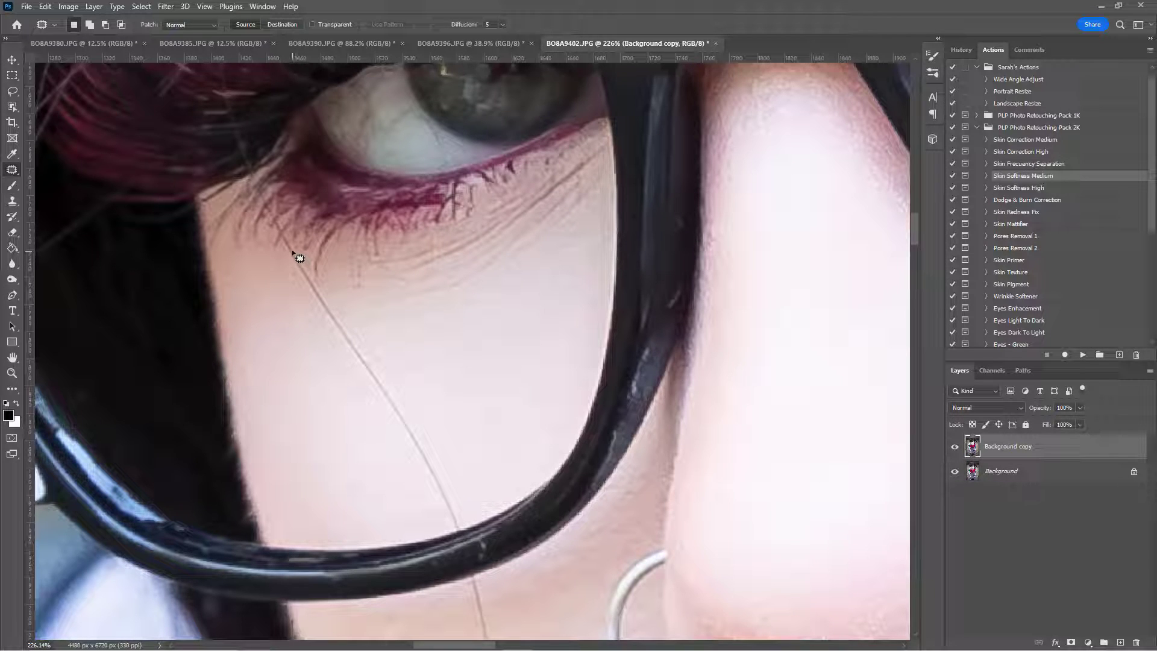
- Patch out the upper section of the stray hair running down from the lower lashes, using clean skin beside it
{"action": "mouse_move", "coordinate": [293, 250]}
{"action": "left_mouse_down"}
{"action": "mouse_move", "coordinate": [284, 249]}
{"action": "mouse_move", "coordinate": [310, 272]}
{"action": "left_mouse_up"}
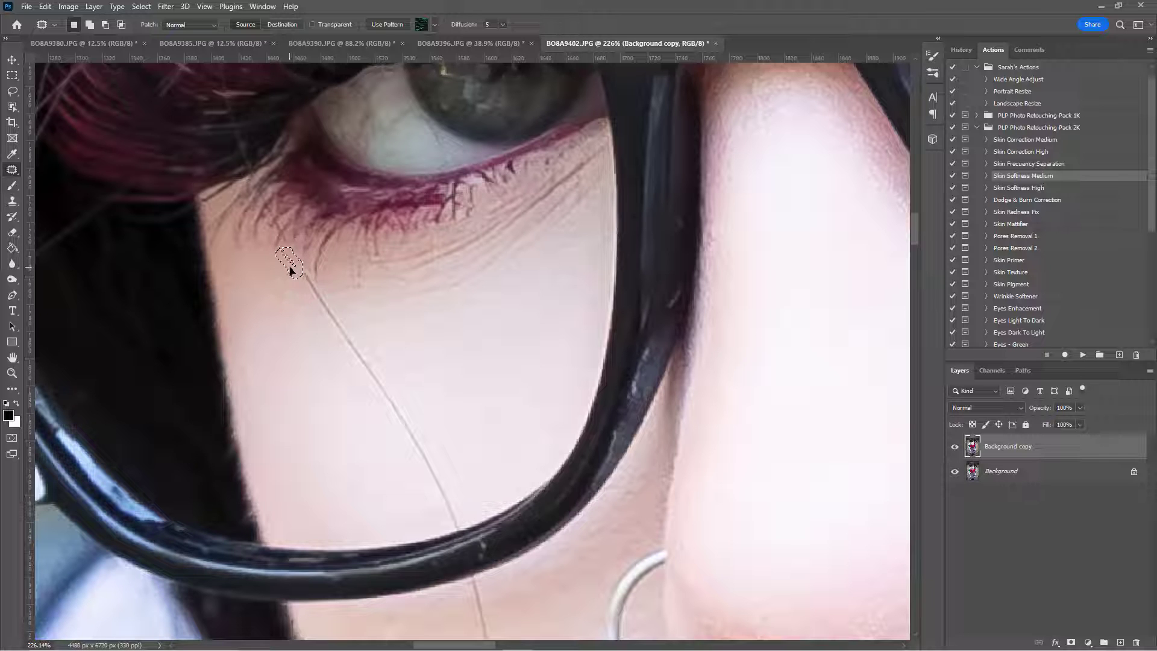
{"action": "mouse_move", "coordinate": [290, 270]}
{"action": "left_mouse_down"}
{"action": "mouse_move", "coordinate": [319, 278]}
{"action": "mouse_move", "coordinate": [307, 274]}
{"action": "mouse_move", "coordinate": [323, 307]}
{"action": "mouse_move", "coordinate": [335, 300]}
{"action": "left_mouse_up"}
{"action": "key", "text": "ctrl+d"}
{"action": "key", "text": "ctrl+d"}
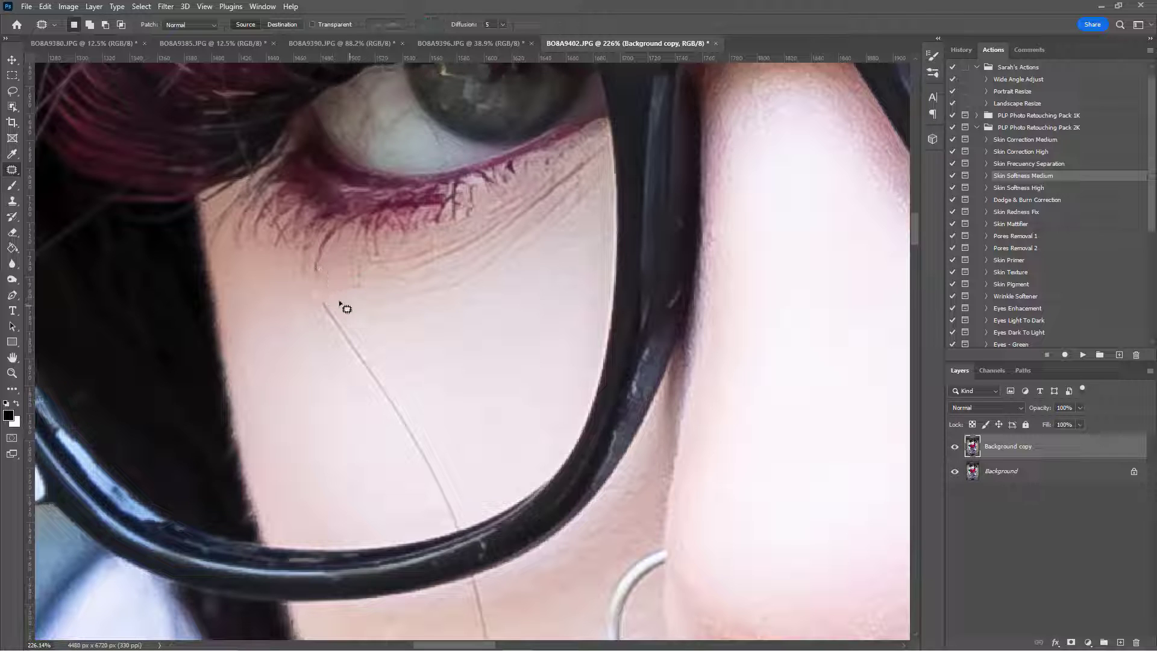
{"action": "mouse_move", "coordinate": [314, 273]}
{"action": "left_mouse_down"}
{"action": "mouse_move", "coordinate": [296, 288]}
{"action": "mouse_move", "coordinate": [315, 284]}
{"action": "left_mouse_up"}
{"action": "key", "text": "ctrl+d"}
{"action": "key", "text": "ctrl+d"}
{"action": "mouse_move", "coordinate": [337, 295]}
{"action": "left_mouse_down"}
{"action": "mouse_move", "coordinate": [350, 311]}
{"action": "mouse_move", "coordinate": [338, 338]}
{"action": "mouse_move", "coordinate": [356, 335]}
{"action": "mouse_move", "coordinate": [338, 353]}
{"action": "mouse_move", "coordinate": [370, 351]}
{"action": "mouse_move", "coordinate": [350, 302]}
{"action": "left_mouse_up"}
{"action": "key", "text": "ctrl+d"}
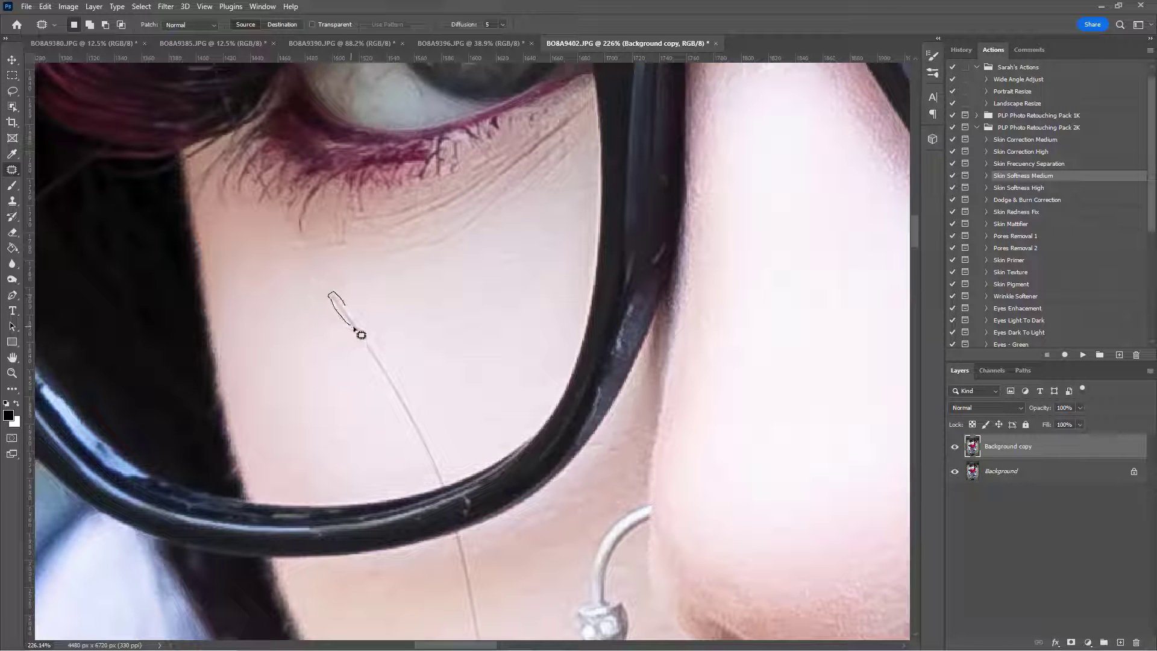
- Patch out the middle section of the stray hair crossing the skin inside the glasses lens
{"action": "mouse_move", "coordinate": [354, 328]}
{"action": "left_mouse_down"}
{"action": "mouse_move", "coordinate": [360, 312]}
{"action": "mouse_move", "coordinate": [288, 261]}
{"action": "left_mouse_up"}
{"action": "key", "text": "ctrl+d"}
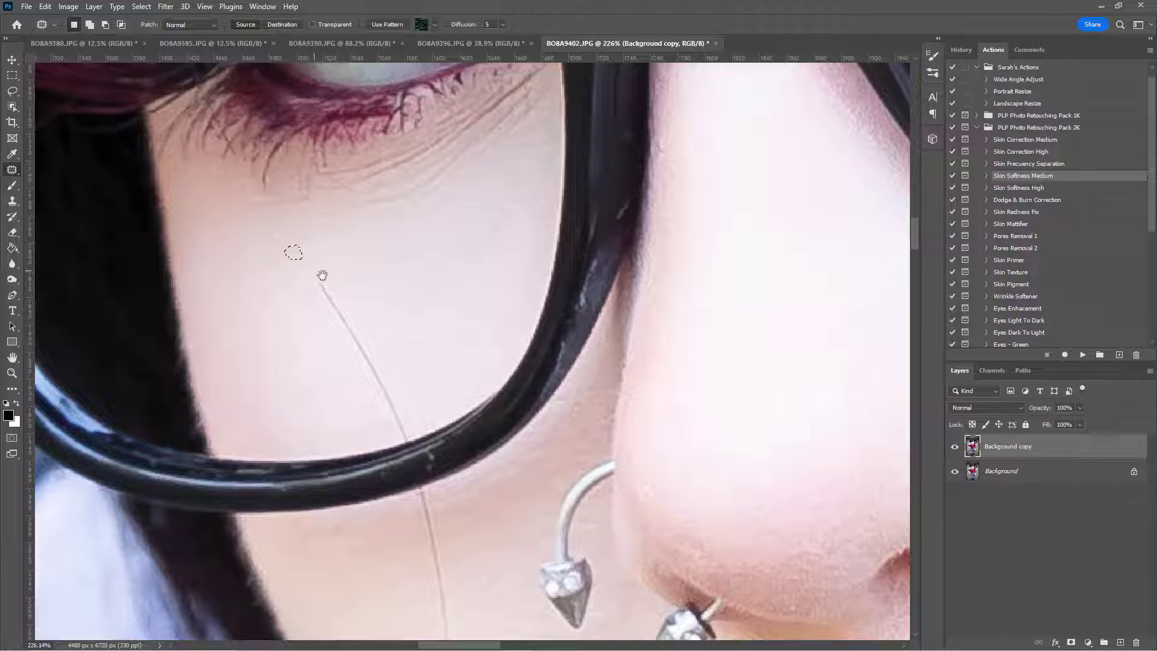
{"action": "key", "text": "ctrl+d"}
{"action": "mouse_move", "coordinate": [347, 297]}
{"action": "left_mouse_down"}
{"action": "mouse_move", "coordinate": [302, 269]}
{"action": "mouse_move", "coordinate": [331, 295]}
{"action": "mouse_move", "coordinate": [326, 252]}
{"action": "mouse_move", "coordinate": [305, 261]}
{"action": "mouse_move", "coordinate": [338, 288]}
{"action": "left_mouse_up"}
{"action": "key", "text": "ctrl+d"}
{"action": "key", "text": "ctrl+d"}
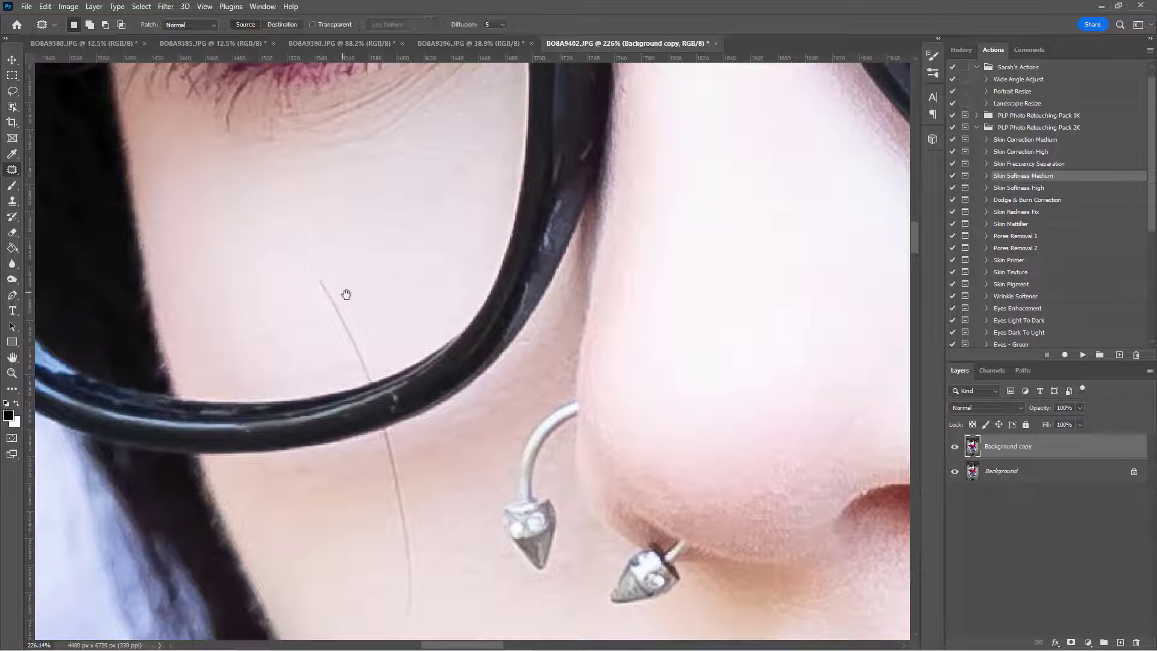
- Patch out the last section of the stray hair inside the lens, down to the lower glasses frame
{"action": "scroll", "coordinate": [325, 271], "scroll_direction": "down", "scroll_amount": 2}
{"action": "mouse_move", "coordinate": [297, 244]}
{"action": "left_mouse_down"}
{"action": "mouse_move", "coordinate": [296, 263]}
{"action": "mouse_move", "coordinate": [316, 267]}
{"action": "left_mouse_up"}
{"action": "mouse_move", "coordinate": [315, 270]}
{"action": "left_mouse_down"}
{"action": "mouse_move", "coordinate": [297, 254]}
{"action": "mouse_move", "coordinate": [310, 273]}
{"action": "mouse_move", "coordinate": [317, 264]}
{"action": "mouse_move", "coordinate": [304, 272]}
{"action": "mouse_move", "coordinate": [331, 276]}
{"action": "mouse_move", "coordinate": [305, 247]}
{"action": "mouse_move", "coordinate": [299, 258]}
{"action": "mouse_move", "coordinate": [307, 276]}
{"action": "mouse_move", "coordinate": [326, 253]}
{"action": "mouse_move", "coordinate": [307, 259]}
{"action": "mouse_move", "coordinate": [321, 292]}
{"action": "mouse_move", "coordinate": [307, 276]}
{"action": "left_mouse_up"}
{"action": "key", "text": "ctrl+d"}
{"action": "key", "text": "ctrl+d"}
{"action": "key", "text": "ctrl+d"}
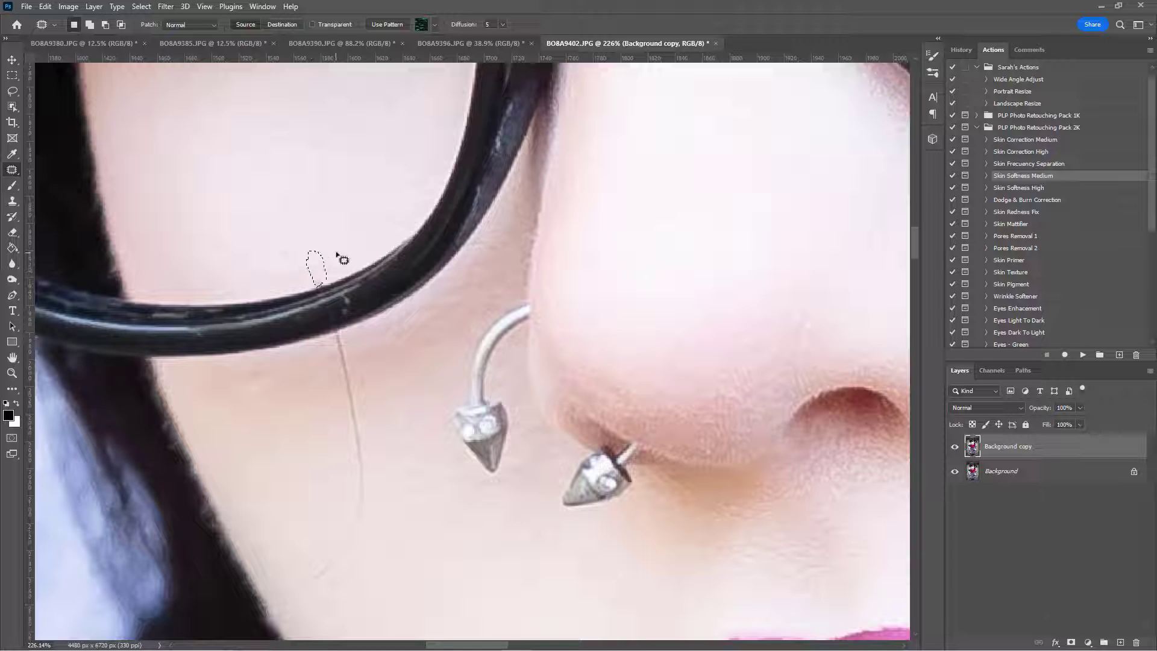
{"action": "key", "text": "ctrl+d"}
- Patch the small blemish on the skin just below the outer lower lashes
{"action": "left_click_drag", "start_coordinate": [319, 215], "coordinate": [396, 338]}
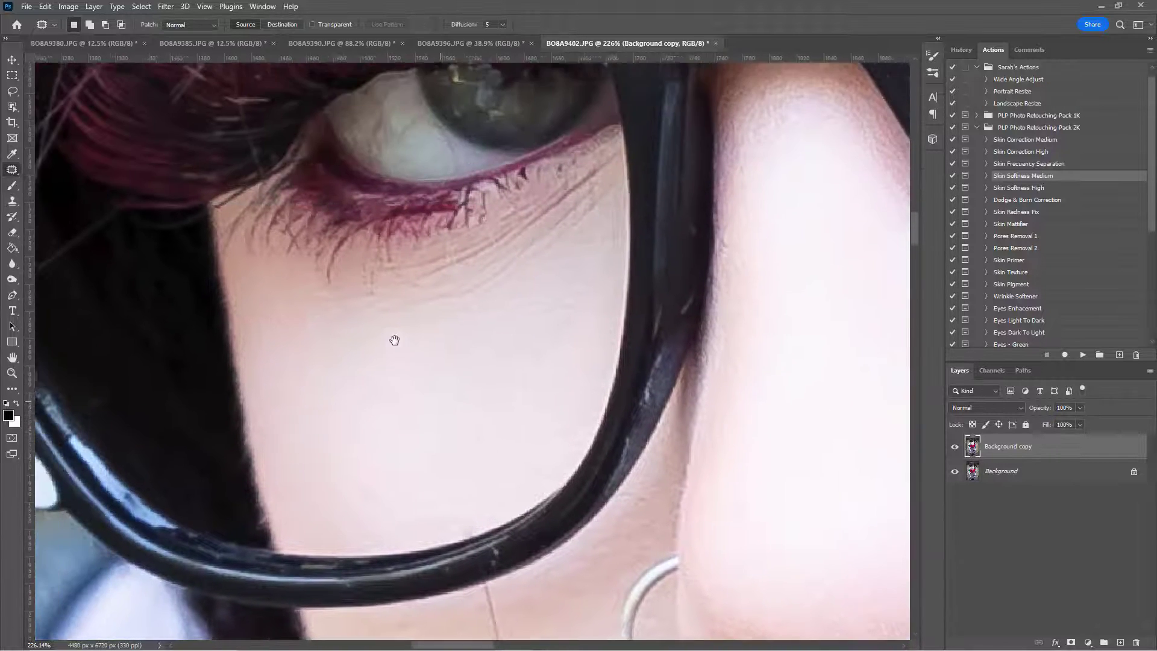
{"action": "mouse_move", "coordinate": [361, 280]}
{"action": "left_mouse_down"}
{"action": "mouse_move", "coordinate": [372, 299]}
{"action": "mouse_move", "coordinate": [373, 290]}
{"action": "left_mouse_up"}
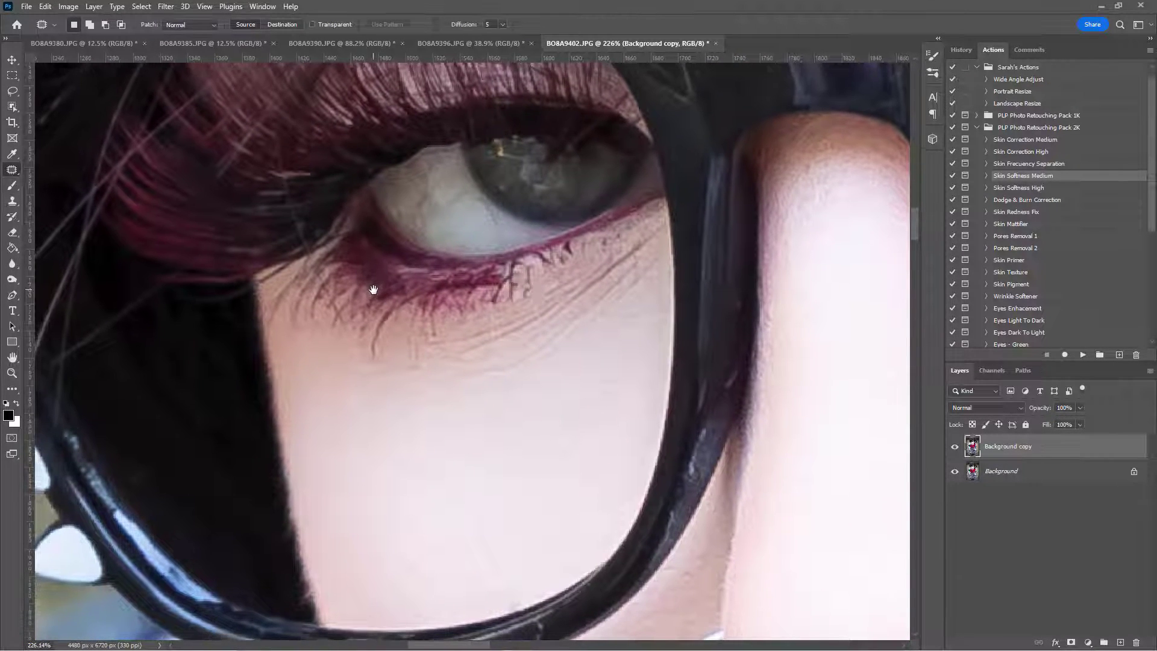
{"action": "mouse_move", "coordinate": [367, 368]}
{"action": "left_mouse_down"}
{"action": "mouse_move", "coordinate": [362, 352]}
{"action": "mouse_move", "coordinate": [364, 374]}
{"action": "mouse_move", "coordinate": [367, 359]}
{"action": "mouse_move", "coordinate": [350, 356]}
{"action": "left_mouse_up"}
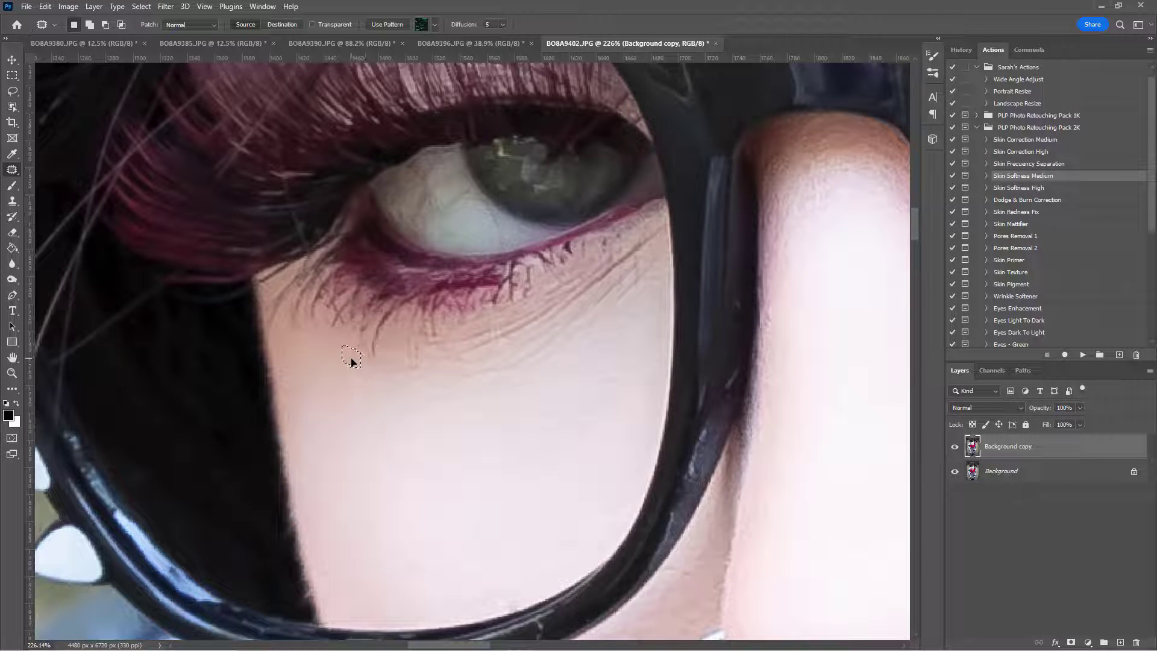
{"action": "key", "text": "ctrl+d"}
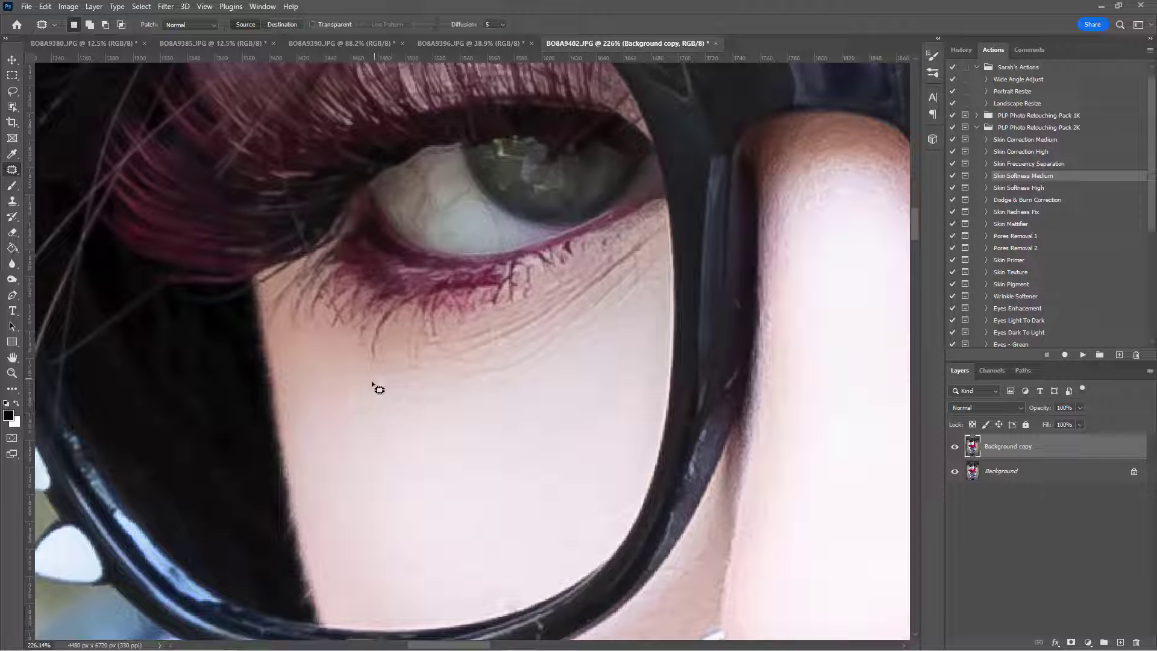
- Compare the retouched under-eye skin with the original by hiding and showing the Background copy layer
{"action": "left_click_drag", "start_coordinate": [615, 397], "coordinate": [591, 321]}
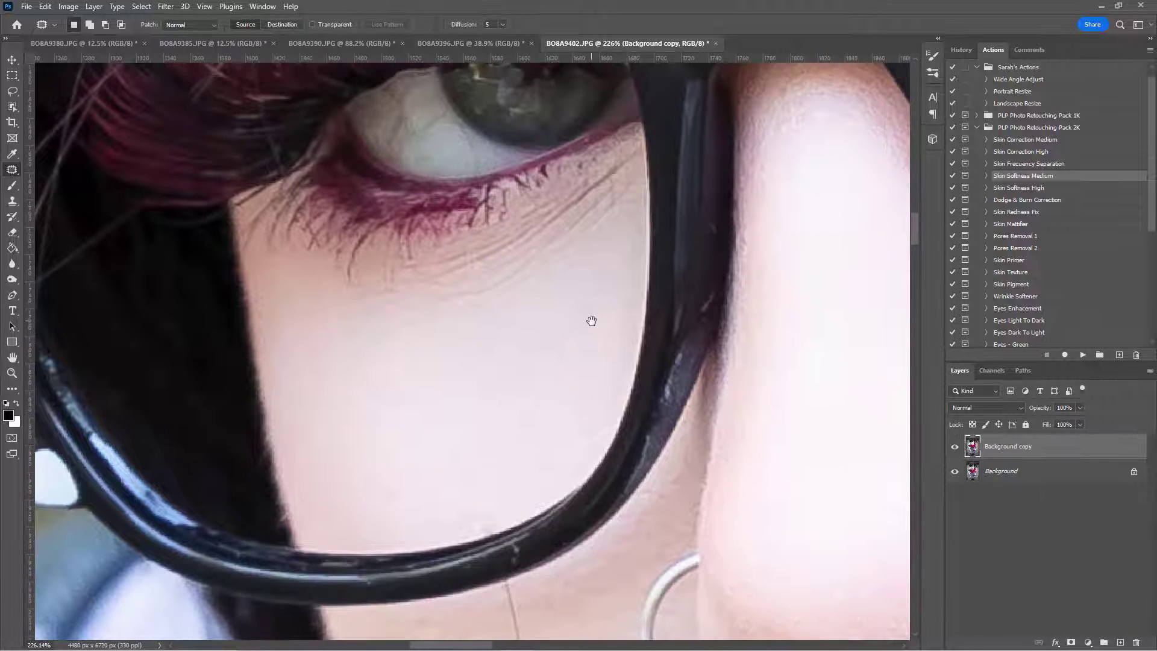
{"action": "left_click", "coordinate": [955, 447]}
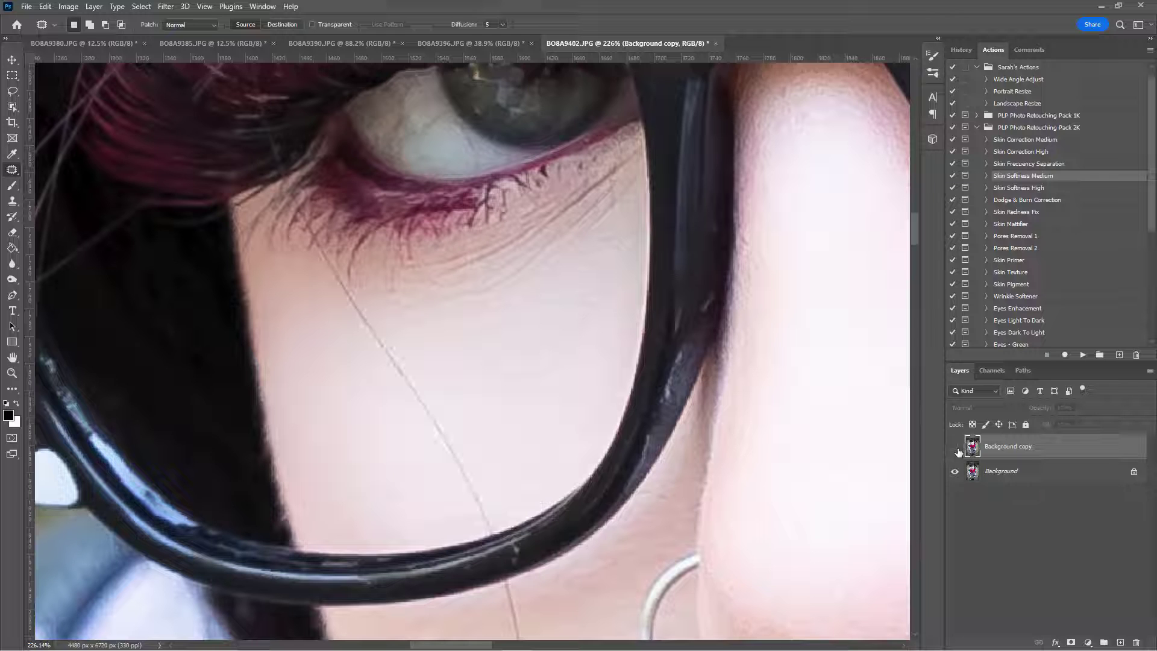
{"action": "left_click", "coordinate": [956, 449]}
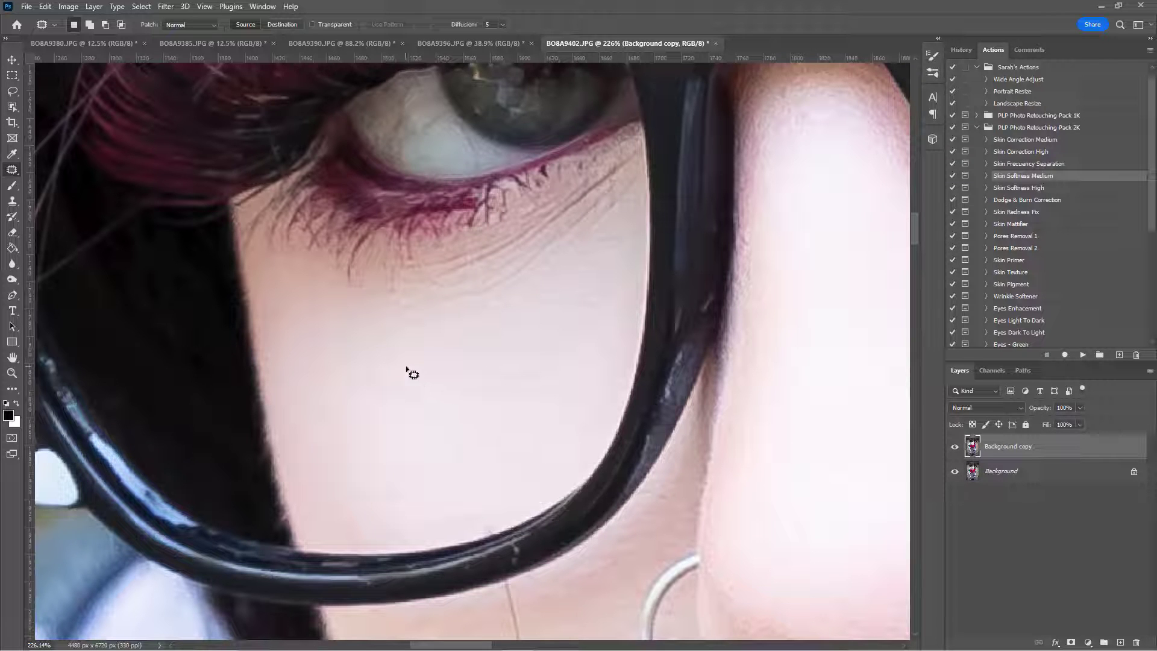
- Patch the remaining faint mark on the skin under the eye and inspect the lower lashes and face
{"action": "mouse_move", "coordinate": [387, 358]}
{"action": "left_mouse_down"}
{"action": "mouse_move", "coordinate": [417, 373]}
{"action": "mouse_move", "coordinate": [405, 379]}
{"action": "mouse_move", "coordinate": [435, 360]}
{"action": "left_mouse_up"}
{"action": "key", "text": "ctrl+d"}
{"action": "left_click_drag", "start_coordinate": [377, 309], "coordinate": [363, 463]}
{"action": "left_click_drag", "start_coordinate": [363, 331], "coordinate": [399, 332]}
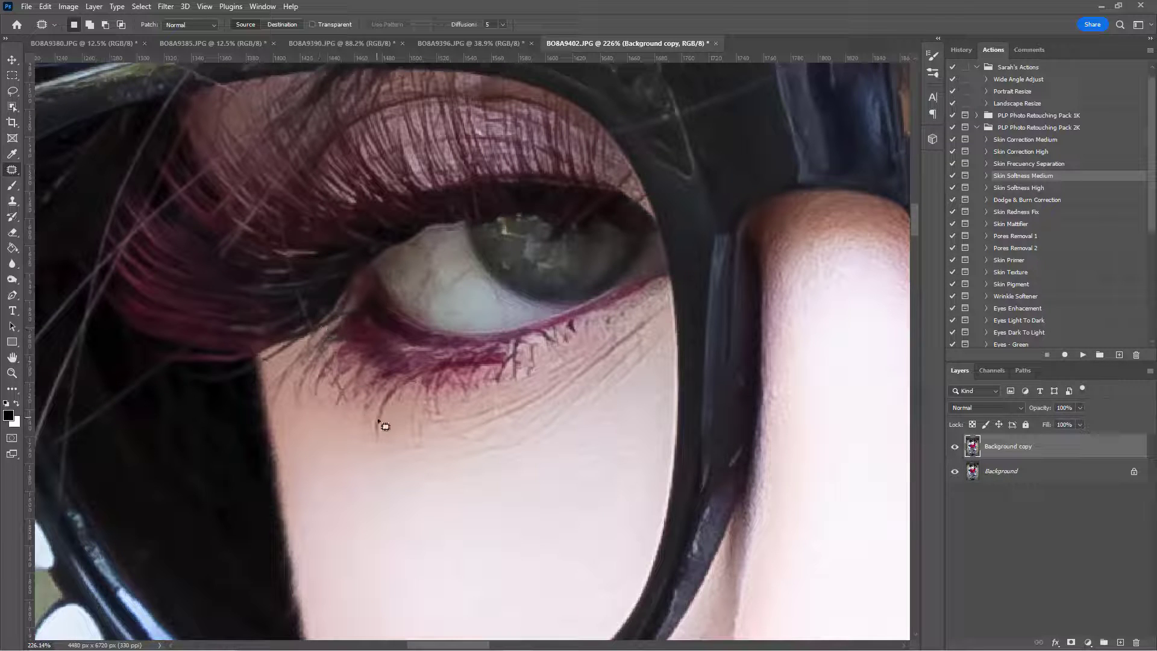
{"action": "scroll", "coordinate": [371, 407], "scroll_direction": "up", "scroll_amount": 5}
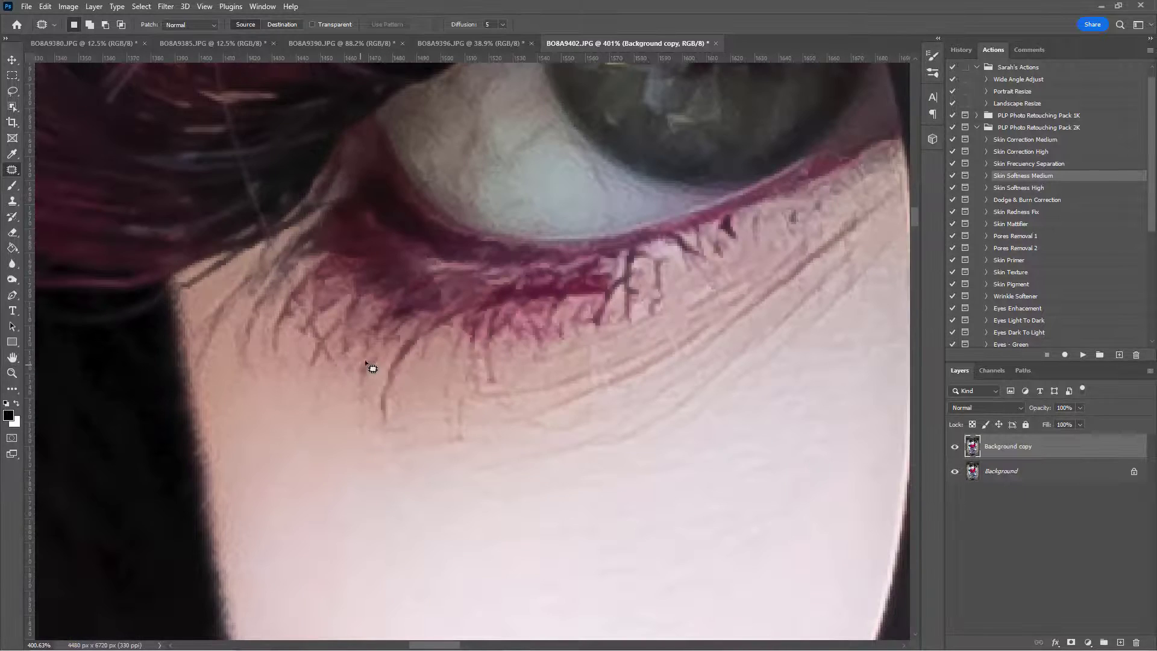
{"action": "scroll", "coordinate": [371, 367], "scroll_direction": "down", "scroll_amount": 10}
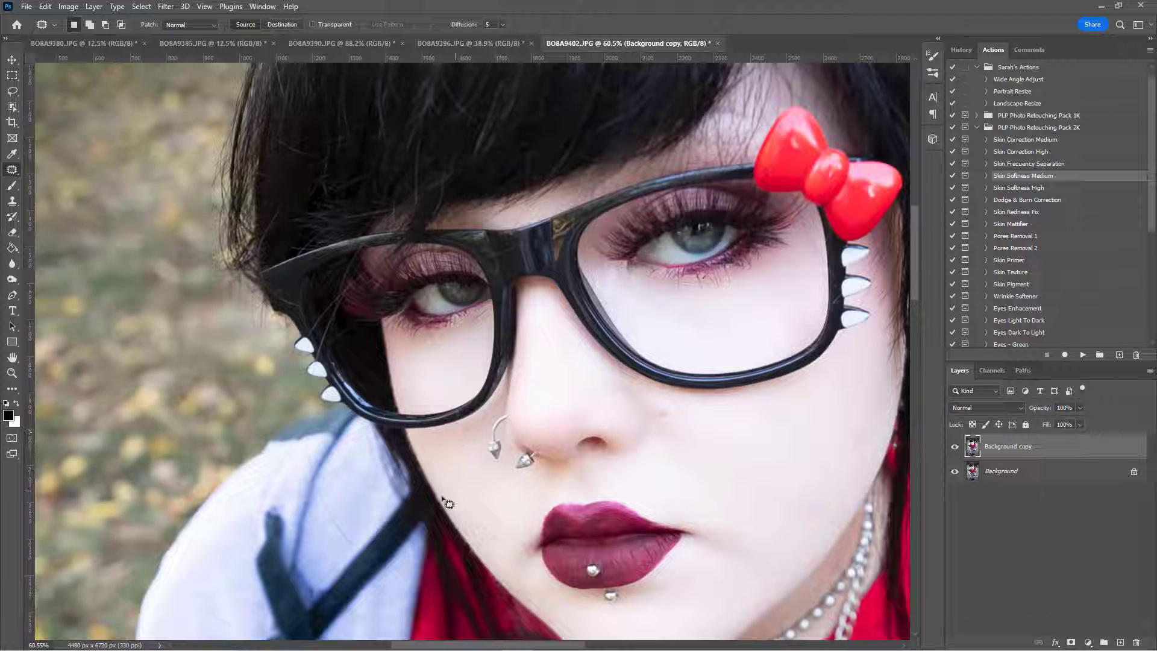
- Clone out the hair remnant along the lens-side edge of the lower frame with a 14 px Clone Stamp at 39% hardness
{"action": "scroll", "coordinate": [451, 432], "scroll_direction": "up", "scroll_amount": 10}
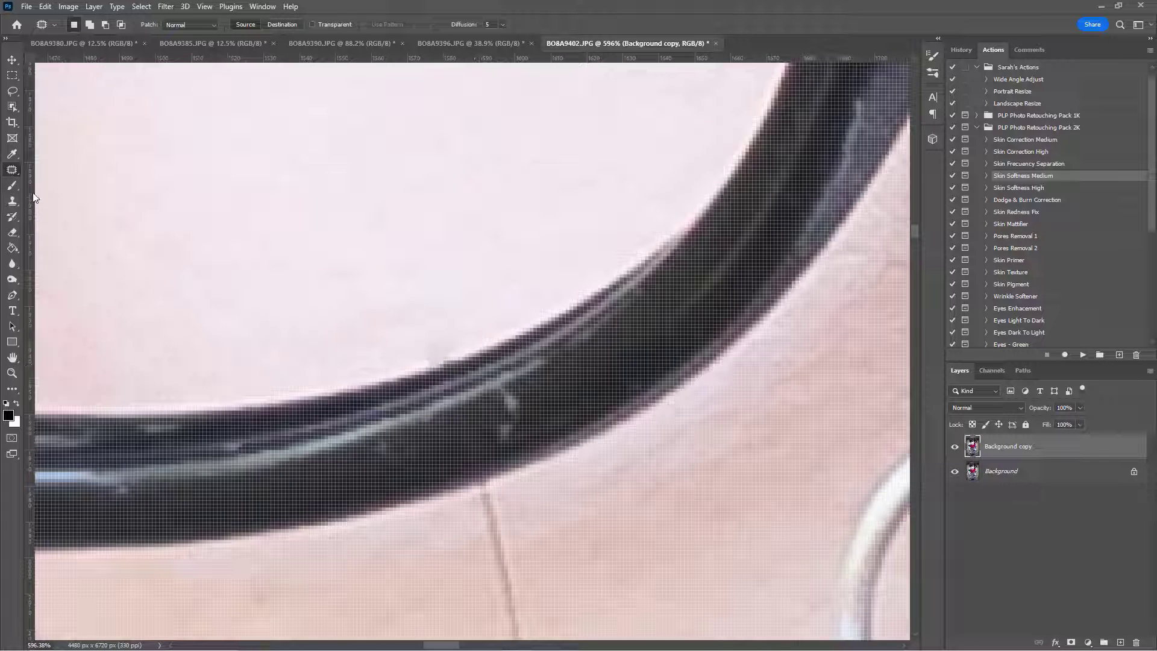
{"action": "left_click", "coordinate": [8, 205]}
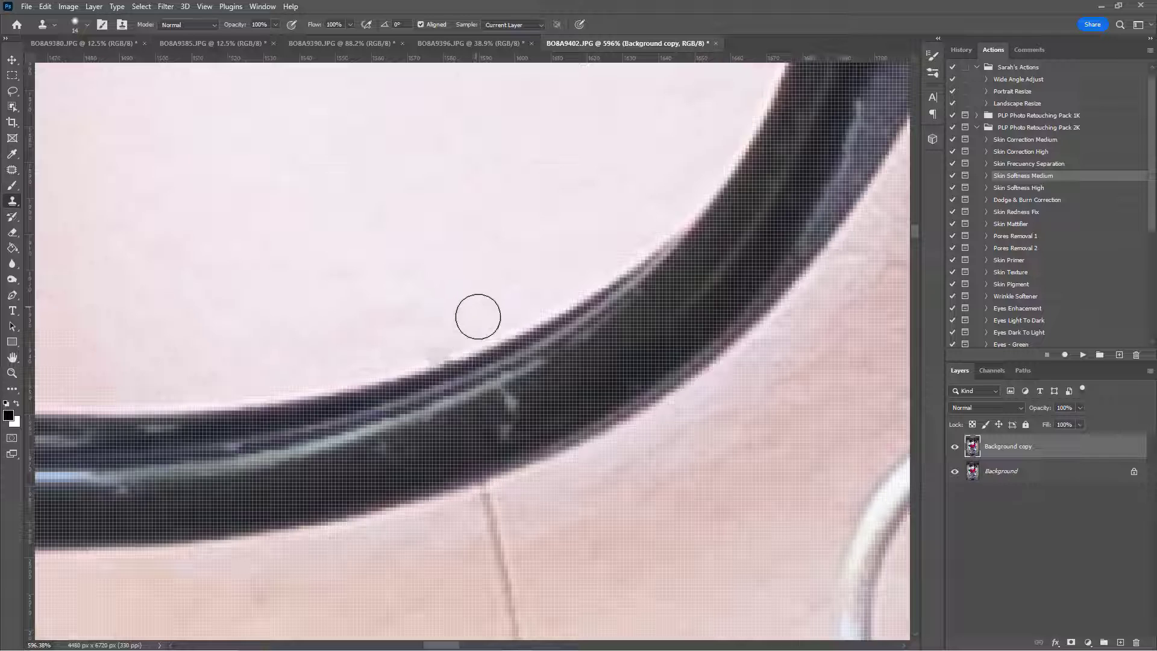
{"action": "right_click", "coordinate": [480, 317]}
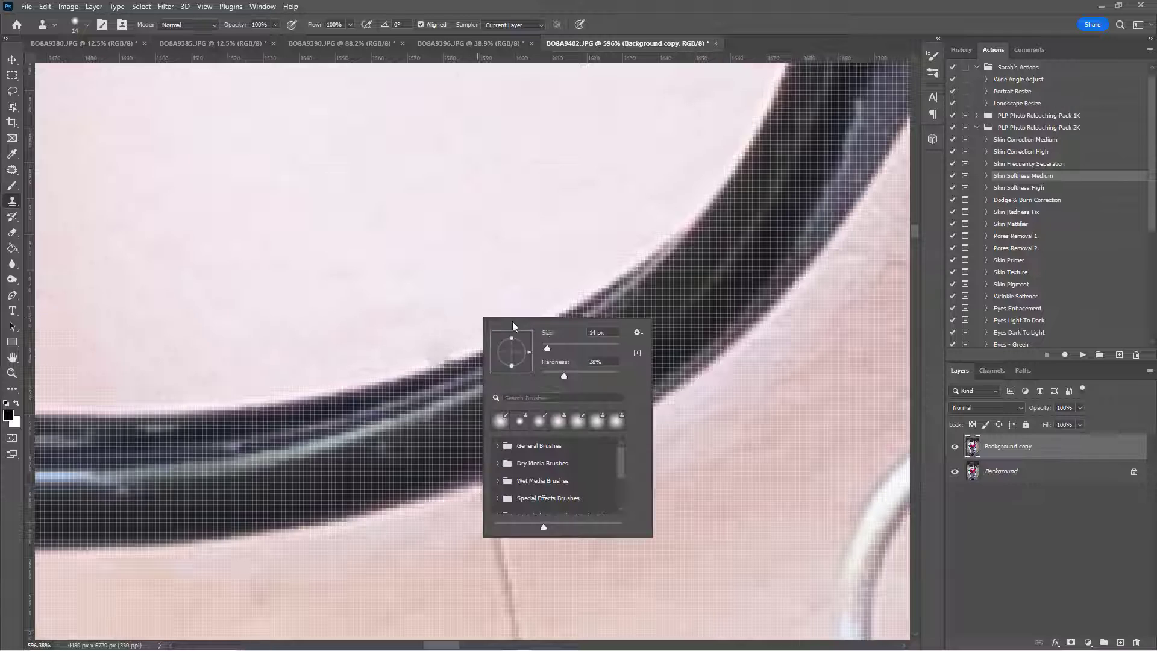
{"action": "left_click", "coordinate": [573, 372]}
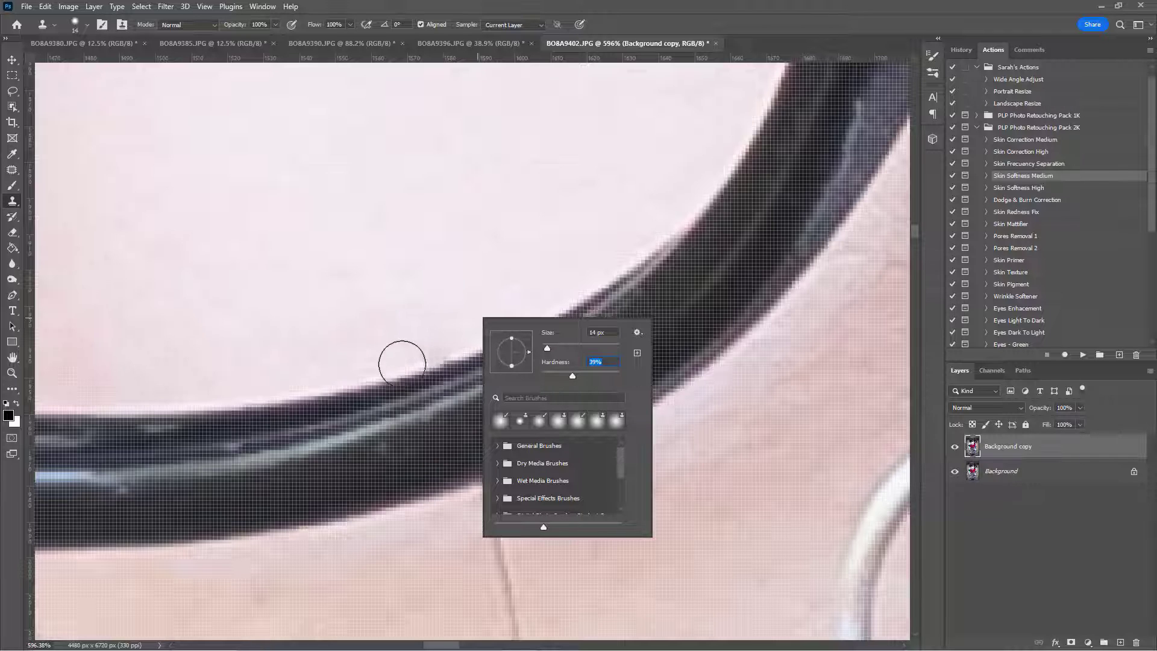
{"action": "key", "text": "Return"}
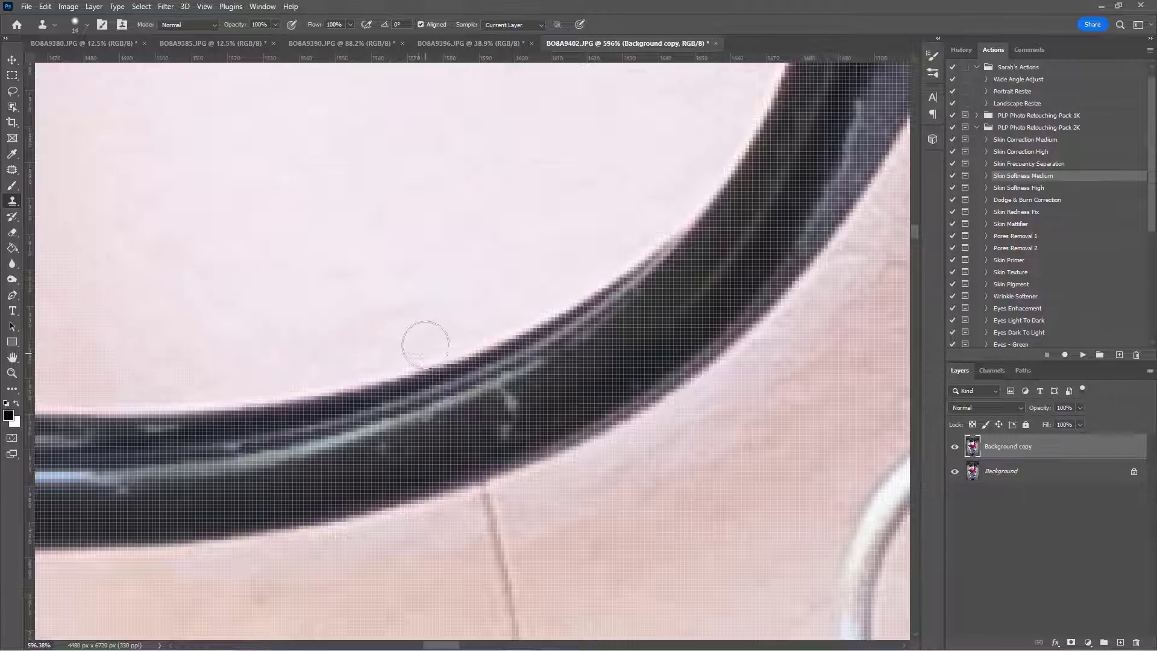
- Patch out the stray hair traces among the outer lower lashes with the Patch tool
{"action": "scroll", "coordinate": [421, 340], "scroll_direction": "down", "scroll_amount": 6}
{"action": "left_click_drag", "start_coordinate": [405, 278], "coordinate": [390, 405]}
{"action": "left_click_drag", "start_coordinate": [402, 325], "coordinate": [427, 409]}
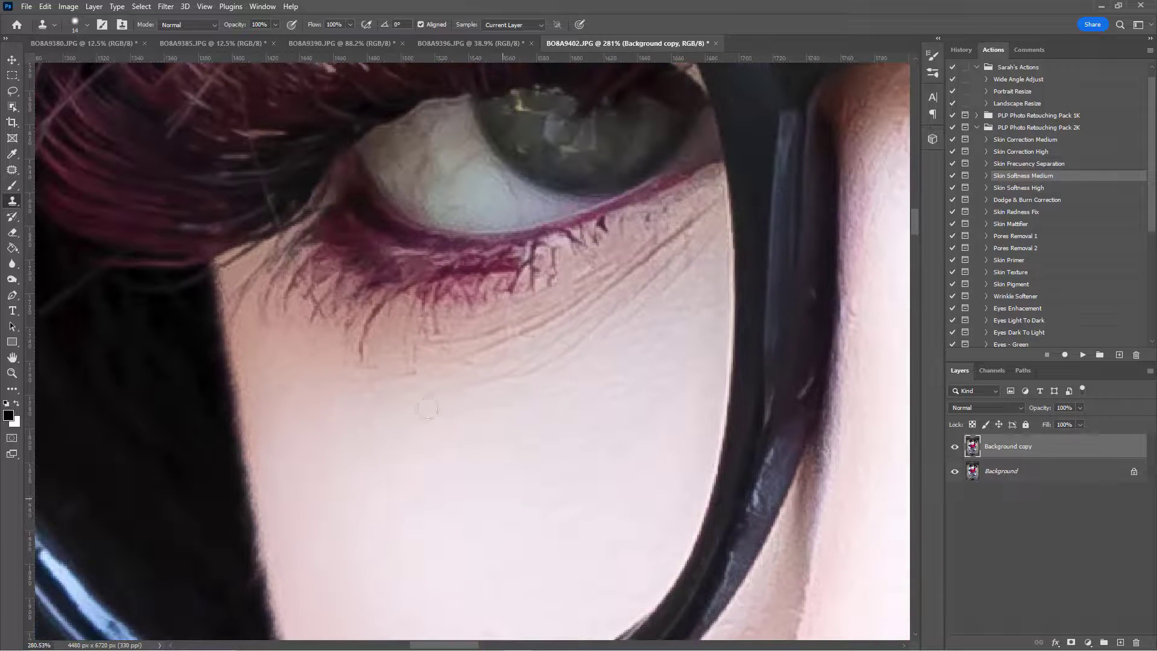
{"action": "key", "text": "j"}
{"action": "scroll", "coordinate": [328, 335], "scroll_direction": "up", "scroll_amount": 3}
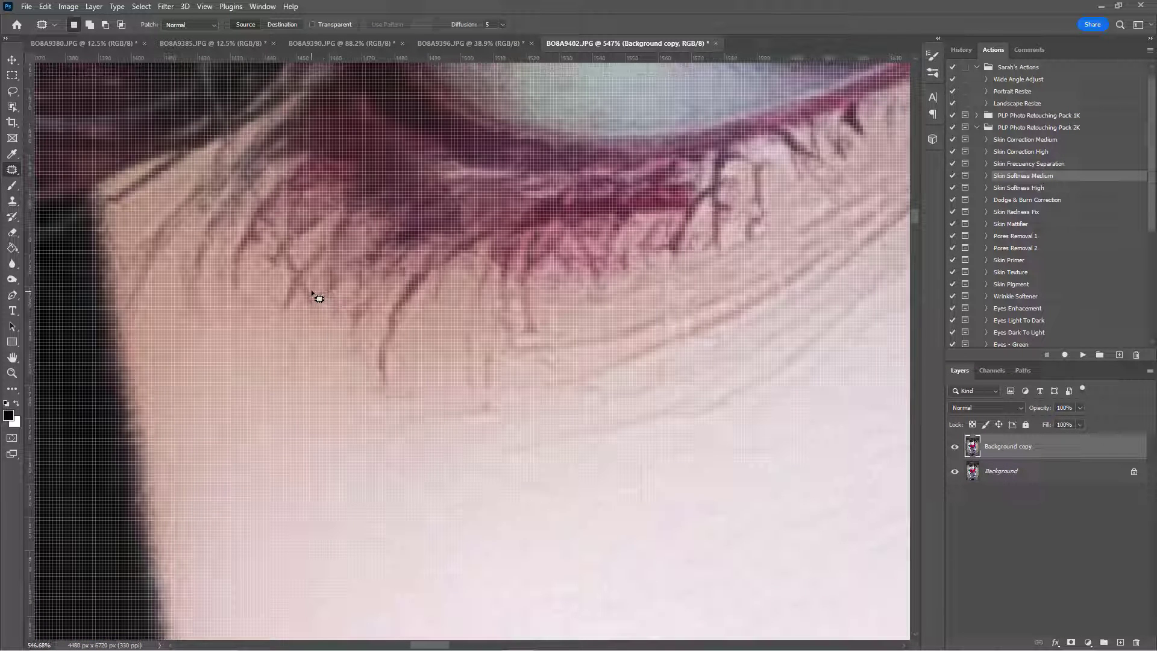
{"action": "mouse_move", "coordinate": [311, 292]}
{"action": "left_mouse_down"}
{"action": "mouse_move", "coordinate": [289, 278]}
{"action": "mouse_move", "coordinate": [317, 317]}
{"action": "mouse_move", "coordinate": [330, 289]}
{"action": "mouse_move", "coordinate": [319, 271]}
{"action": "mouse_move", "coordinate": [321, 302]}
{"action": "mouse_move", "coordinate": [306, 310]}
{"action": "mouse_move", "coordinate": [331, 307]}
{"action": "mouse_move", "coordinate": [326, 316]}
{"action": "mouse_move", "coordinate": [380, 341]}
{"action": "mouse_move", "coordinate": [339, 351]}
{"action": "mouse_move", "coordinate": [331, 370]}
{"action": "mouse_move", "coordinate": [366, 341]}
{"action": "left_mouse_up"}
{"action": "key", "text": "ctrl+d"}
{"action": "key", "text": "ctrl+d"}
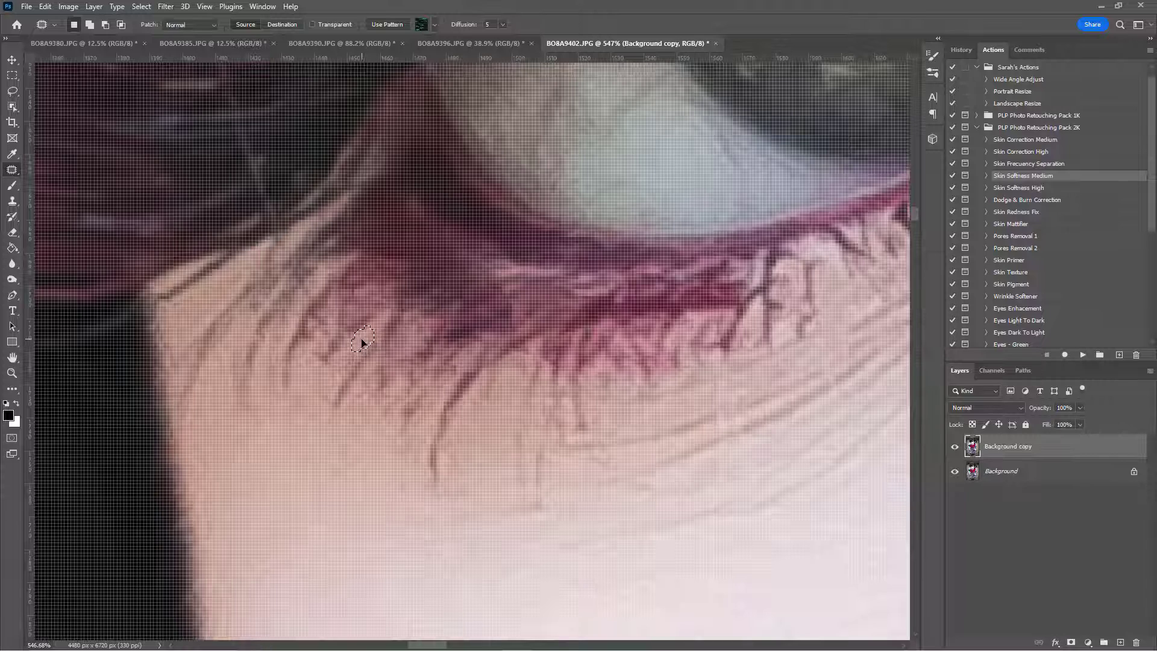
{"action": "key", "text": "ctrl+d"}
- Patch out the stray hair where it crosses the skin and dark lashes at the outer eye corner
{"action": "mouse_move", "coordinate": [354, 292]}
{"action": "left_mouse_down"}
{"action": "mouse_move", "coordinate": [381, 352]}
{"action": "mouse_move", "coordinate": [341, 396]}
{"action": "mouse_move", "coordinate": [359, 391]}
{"action": "mouse_move", "coordinate": [347, 408]}
{"action": "mouse_move", "coordinate": [360, 367]}
{"action": "mouse_move", "coordinate": [382, 394]}
{"action": "mouse_move", "coordinate": [361, 420]}
{"action": "mouse_move", "coordinate": [375, 407]}
{"action": "mouse_move", "coordinate": [447, 405]}
{"action": "mouse_move", "coordinate": [415, 415]}
{"action": "mouse_move", "coordinate": [406, 434]}
{"action": "mouse_move", "coordinate": [421, 426]}
{"action": "left_mouse_up"}
{"action": "key", "text": "ctrl+d"}
{"action": "key", "text": "ctrl+d"}
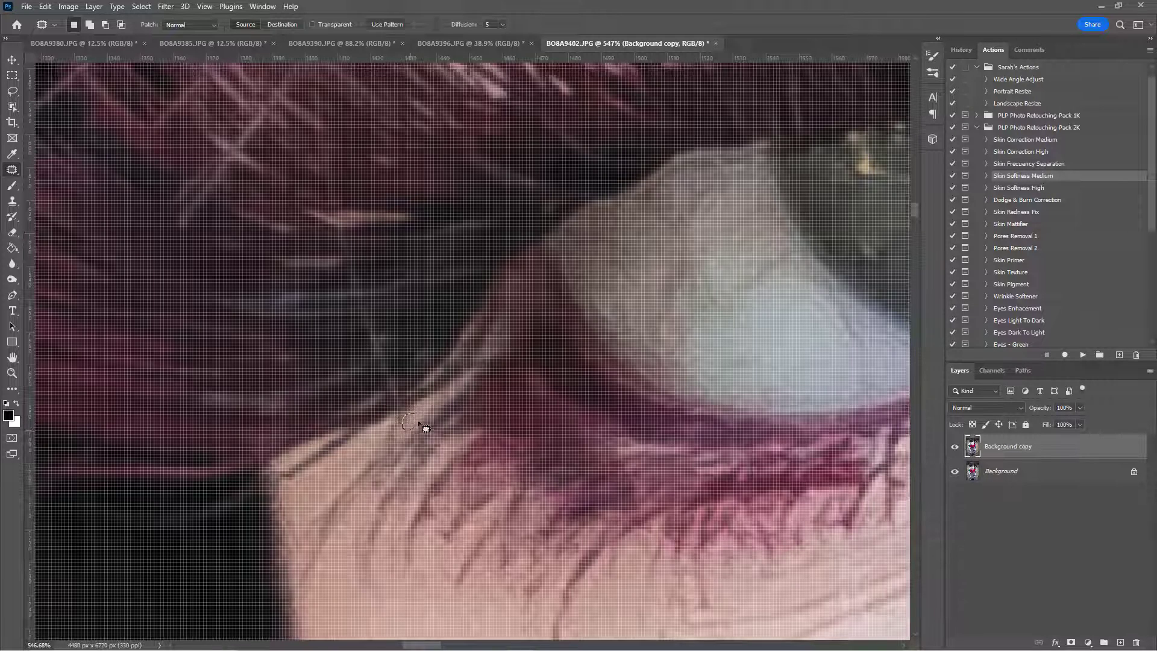
{"action": "key", "text": "ctrl+d"}
{"action": "mouse_move", "coordinate": [434, 370]}
{"action": "left_mouse_down"}
{"action": "mouse_move", "coordinate": [458, 431]}
{"action": "mouse_move", "coordinate": [426, 460]}
{"action": "mouse_move", "coordinate": [403, 422]}
{"action": "mouse_move", "coordinate": [430, 483]}
{"action": "left_mouse_up"}
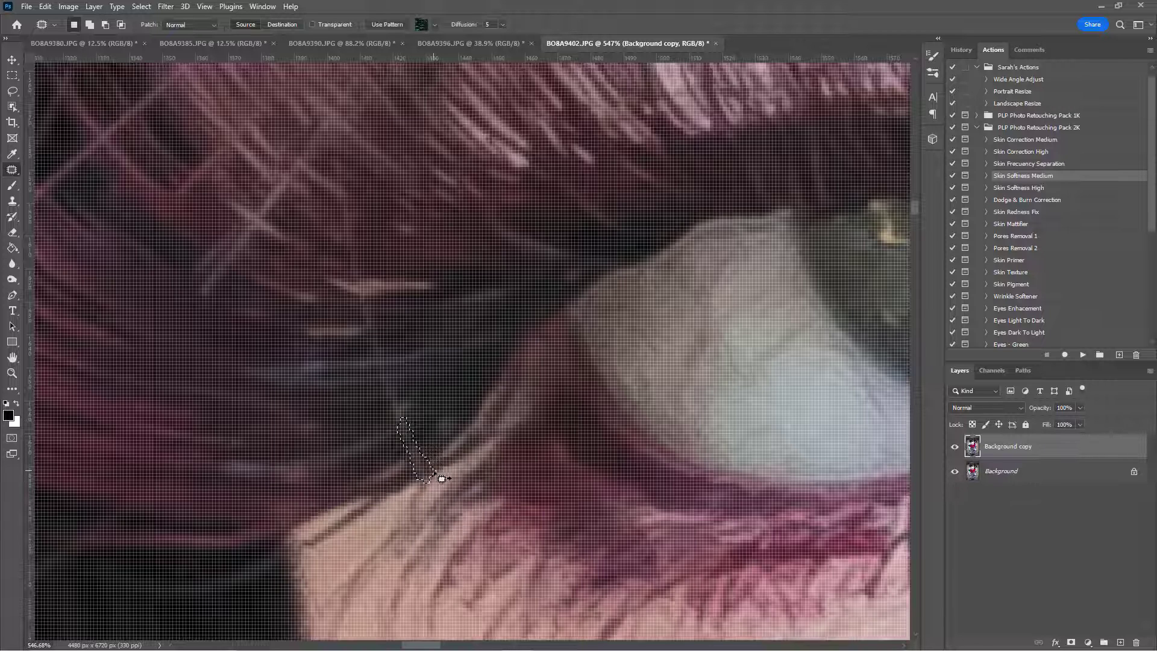
{"action": "key", "text": "ctrl+d"}
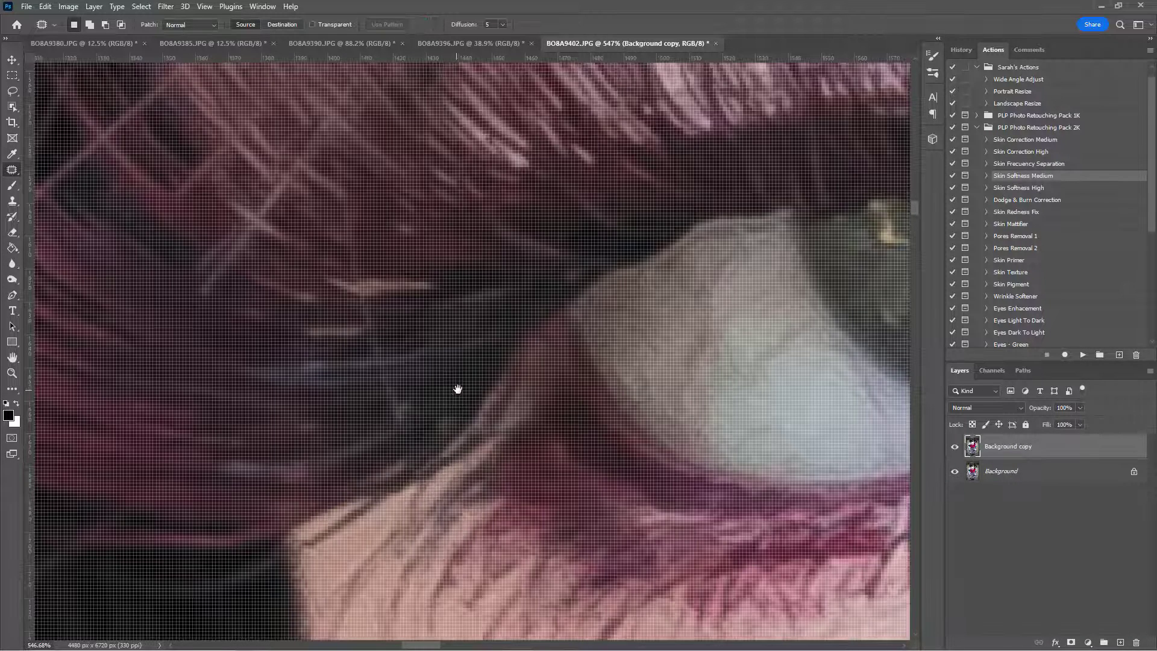
- Patch out the next section of the stray hair over the dark lashes above the outer eye corner
{"action": "mouse_move", "coordinate": [457, 387]}
{"action": "left_mouse_down"}
{"action": "mouse_move", "coordinate": [495, 455]}
{"action": "mouse_move", "coordinate": [449, 467]}
{"action": "mouse_move", "coordinate": [432, 452]}
{"action": "mouse_move", "coordinate": [454, 503]}
{"action": "mouse_move", "coordinate": [431, 497]}
{"action": "left_mouse_up"}
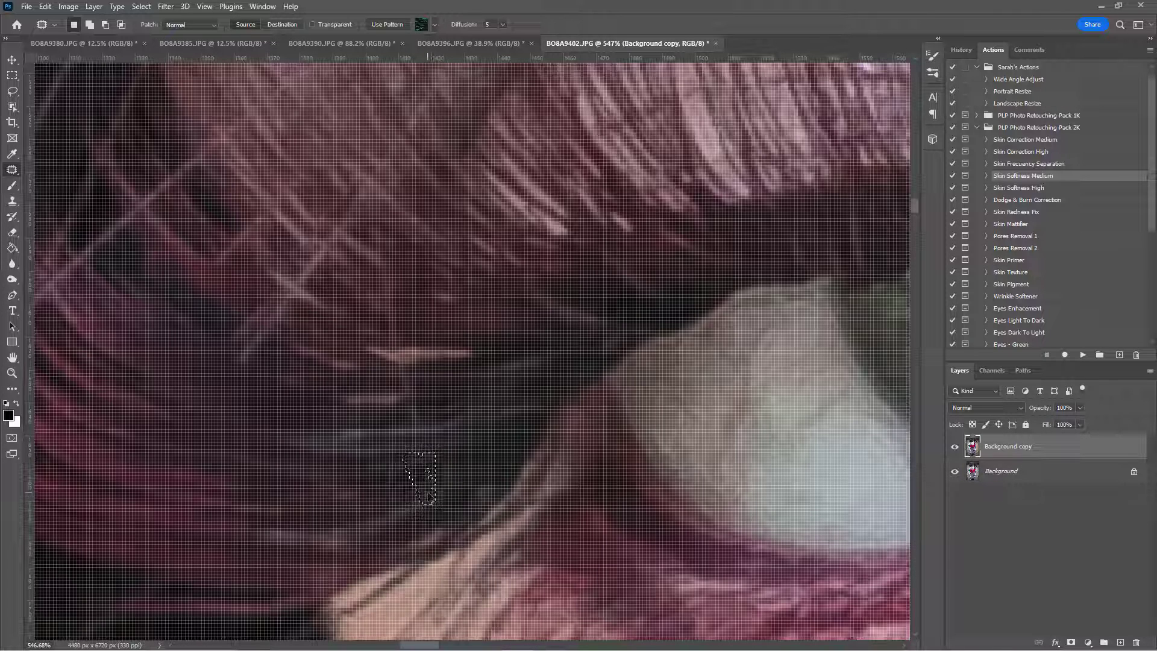
{"action": "key", "text": "ctrl+d"}
{"action": "scroll", "coordinate": [504, 464], "scroll_direction": "down", "scroll_amount": 7}
{"action": "scroll", "coordinate": [498, 473], "scroll_direction": "up", "scroll_amount": 3}
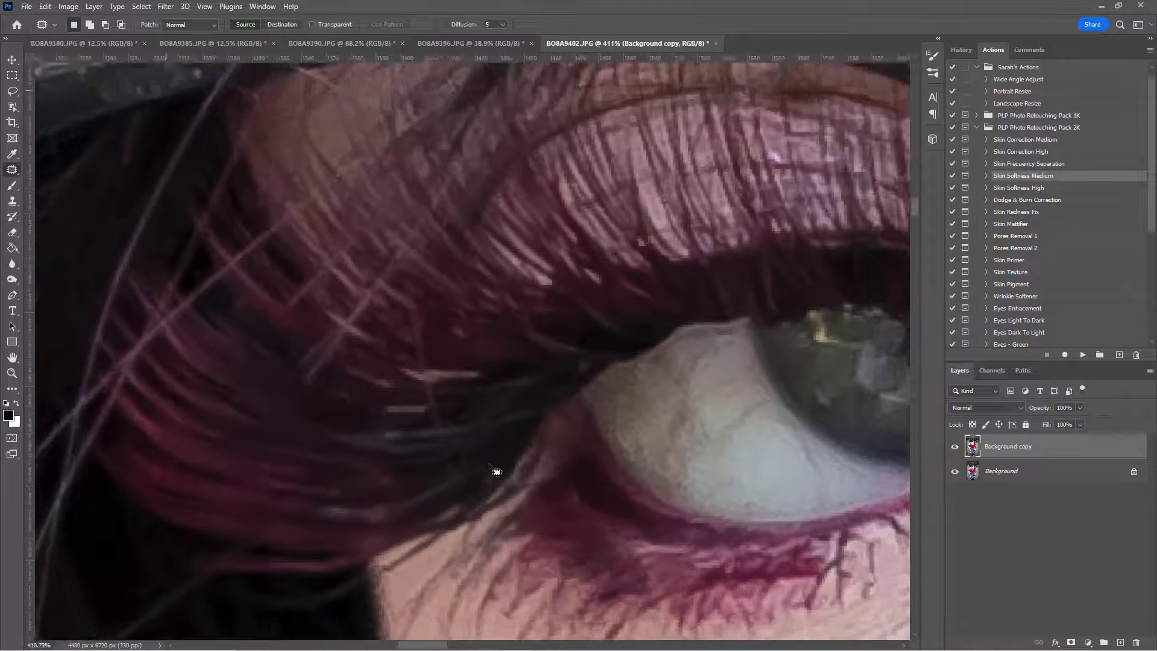
- Patch out a small remnant of the stray hair in the dark lashes just above the outer eye corner
{"action": "mouse_move", "coordinate": [465, 454]}
{"action": "left_mouse_down"}
{"action": "mouse_move", "coordinate": [457, 463]}
{"action": "mouse_move", "coordinate": [472, 470]}
{"action": "left_mouse_up"}
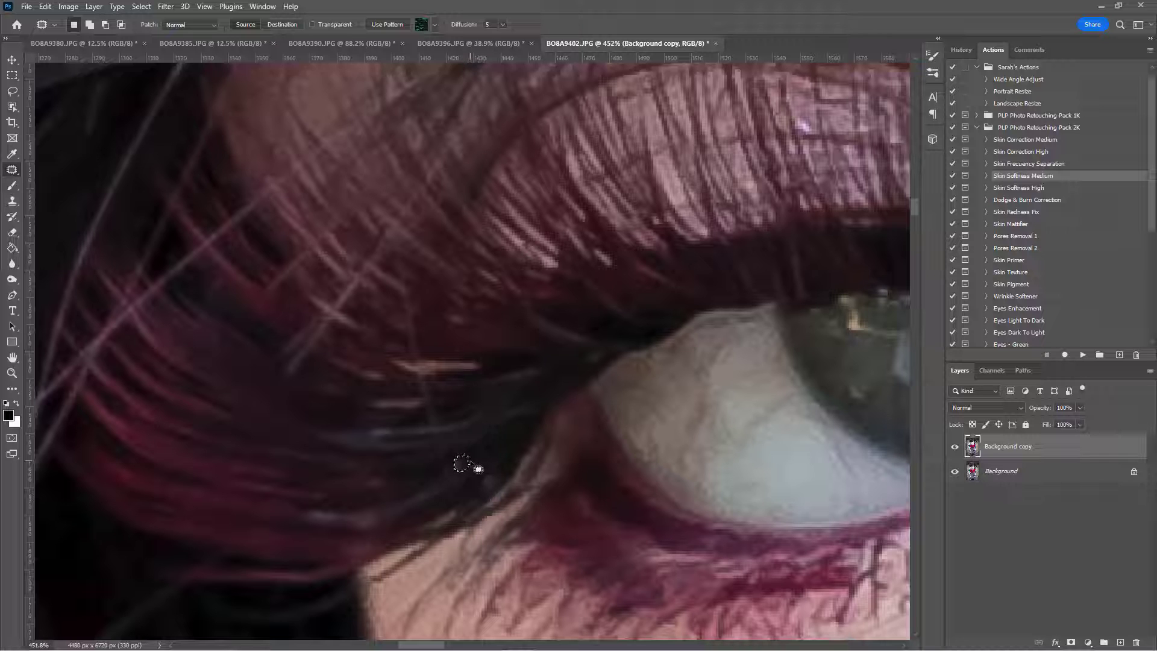
{"action": "left_click_drag", "start_coordinate": [470, 462], "coordinate": [467, 461]}
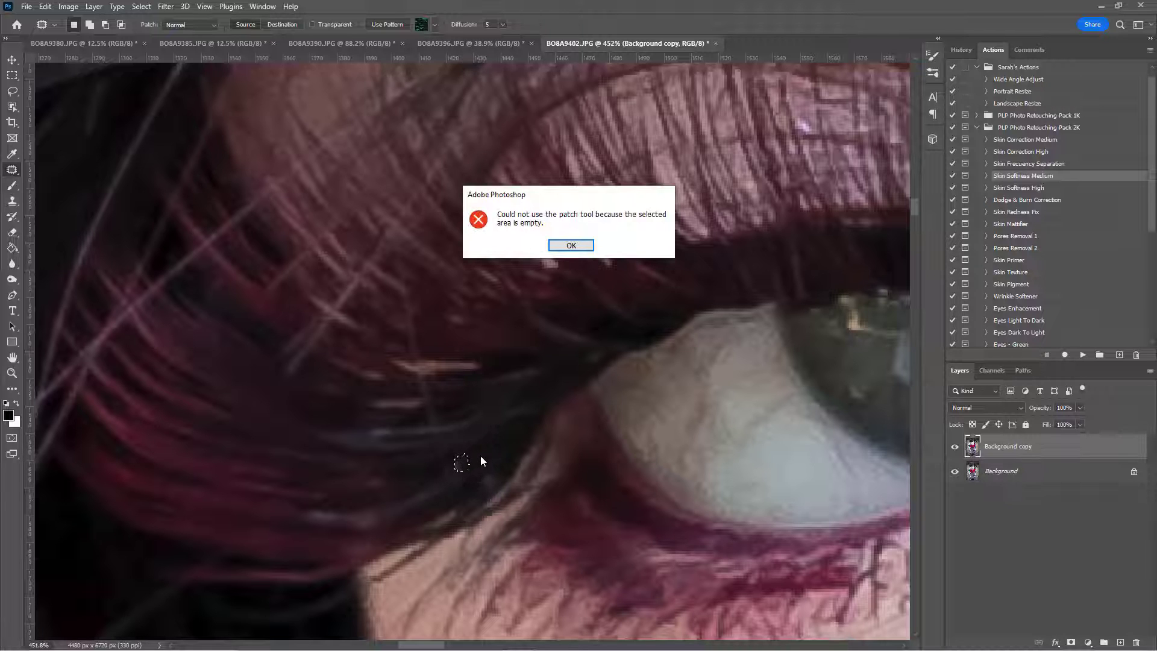
{"action": "left_click", "coordinate": [570, 247]}
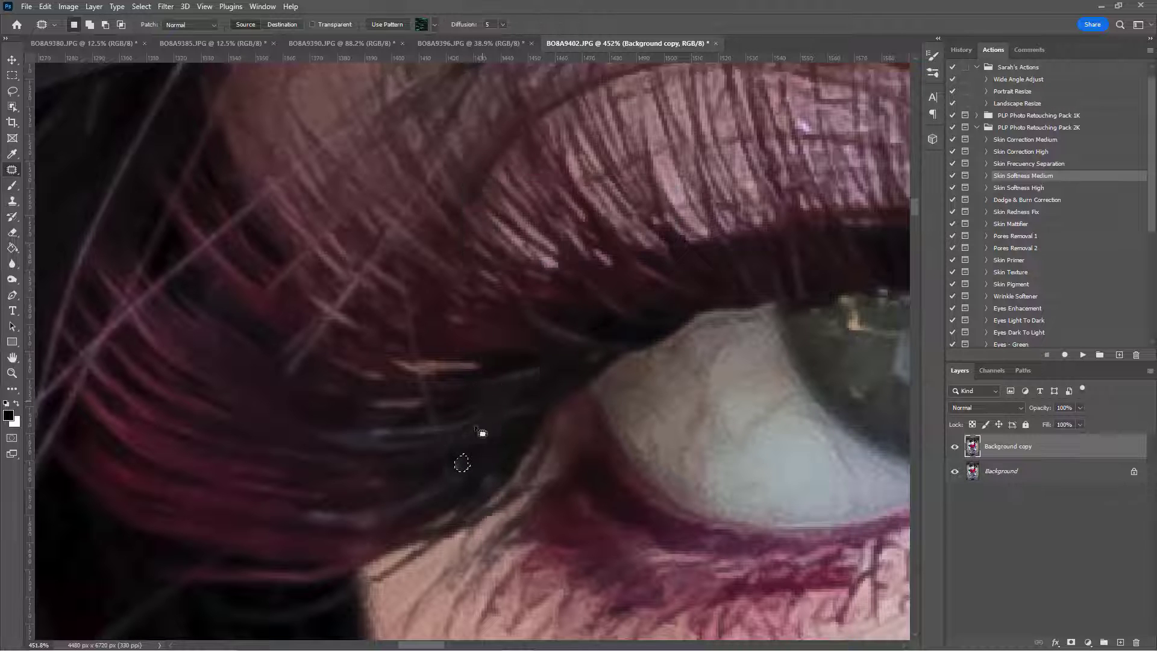
{"action": "left_click", "coordinate": [470, 472]}
{"action": "key", "text": "Return"}
{"action": "left_click", "coordinate": [462, 464]}
{"action": "left_click", "coordinate": [569, 245]}
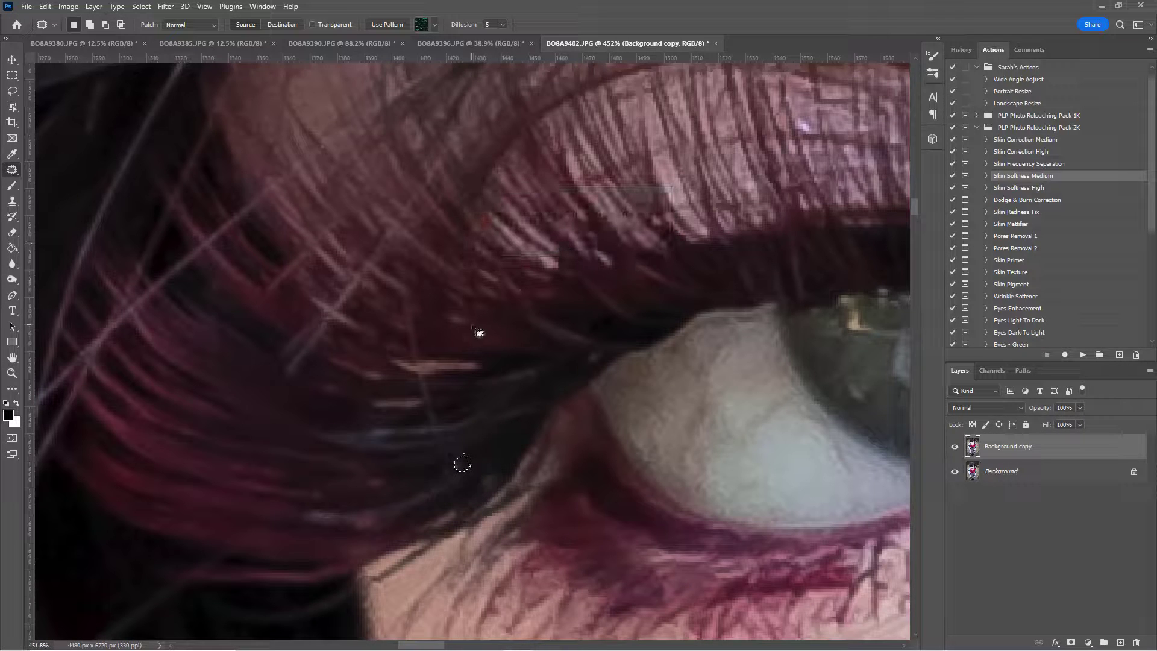
{"action": "left_click", "coordinate": [520, 431]}
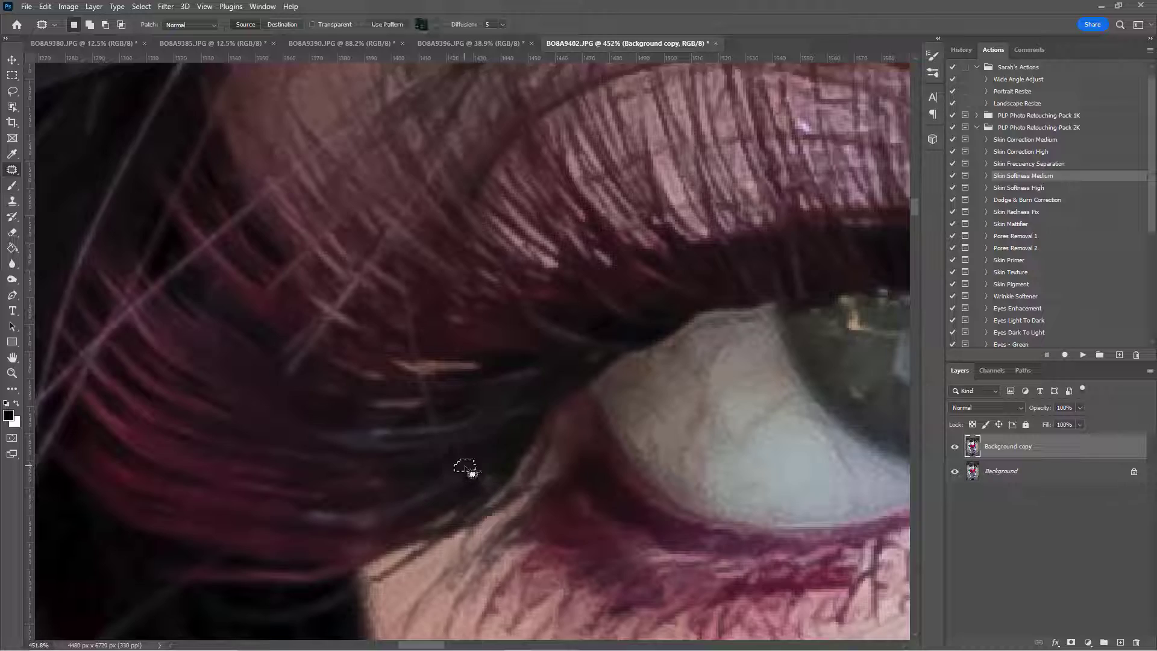
{"action": "scroll", "coordinate": [476, 449], "scroll_direction": "down", "scroll_amount": 2}
{"action": "scroll", "coordinate": [480, 468], "scroll_direction": "up", "scroll_amount": 5}
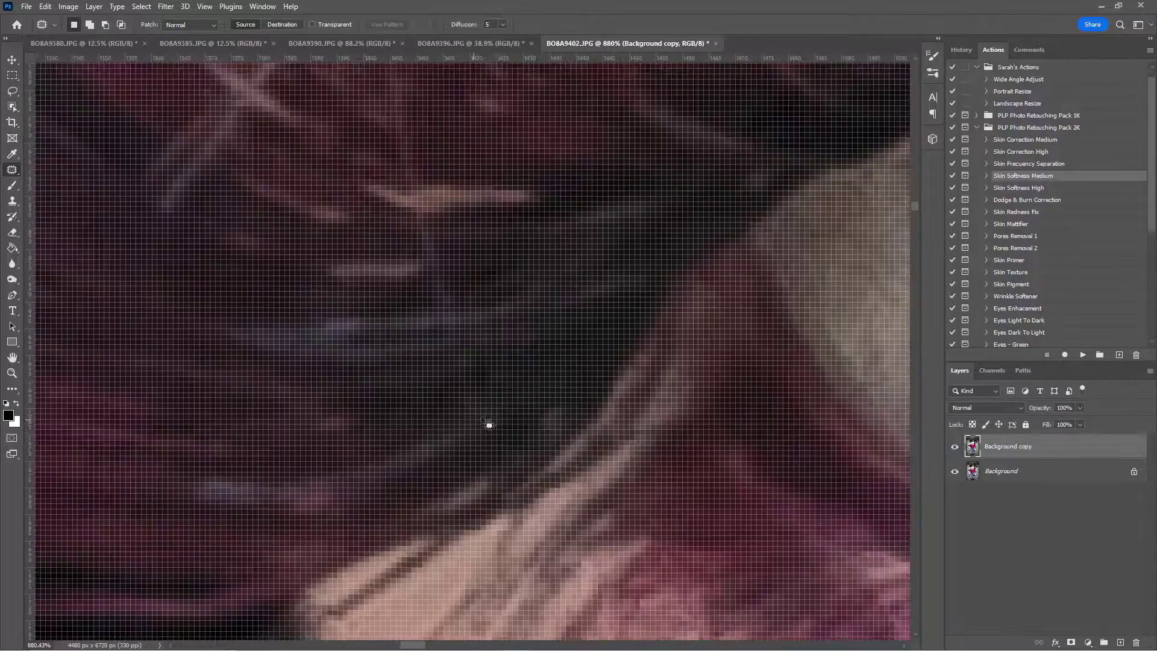
{"action": "scroll", "coordinate": [509, 411], "scroll_direction": "down", "scroll_amount": 1}
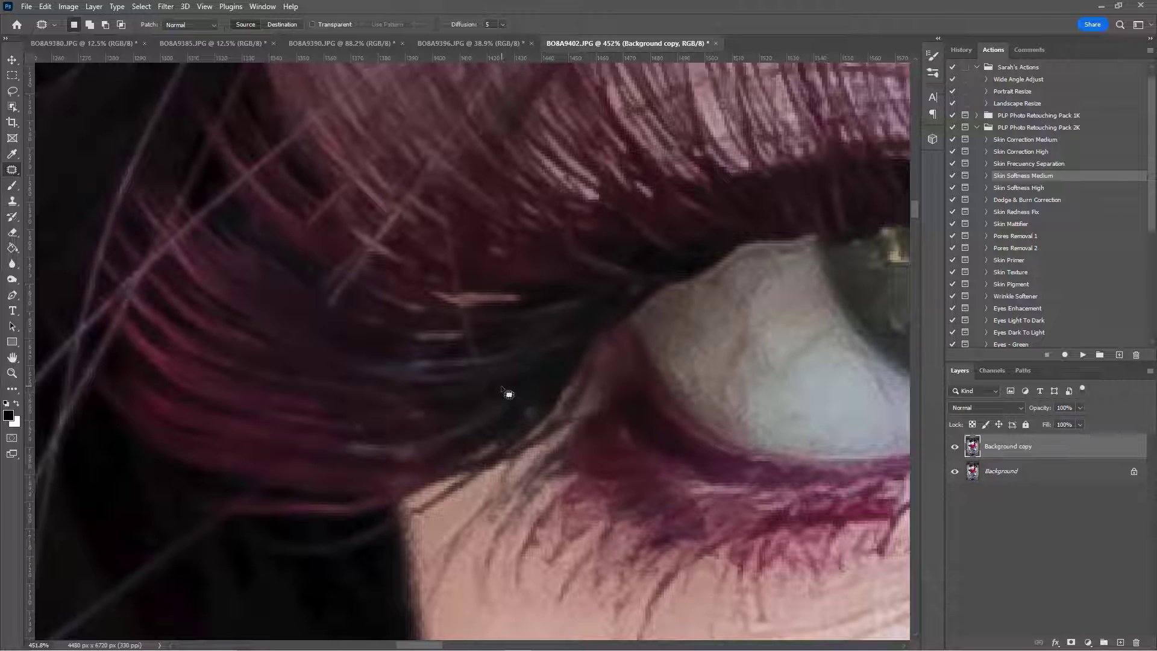
- Patch out the stray hair sections over the dark lashes up to the two pale horizontal streaks
{"action": "mouse_move", "coordinate": [474, 408]}
{"action": "left_mouse_down"}
{"action": "mouse_move", "coordinate": [511, 397]}
{"action": "mouse_move", "coordinate": [463, 409]}
{"action": "left_mouse_up"}
{"action": "left_click", "coordinate": [501, 377]}
{"action": "left_click_drag", "start_coordinate": [512, 333], "coordinate": [529, 443]}
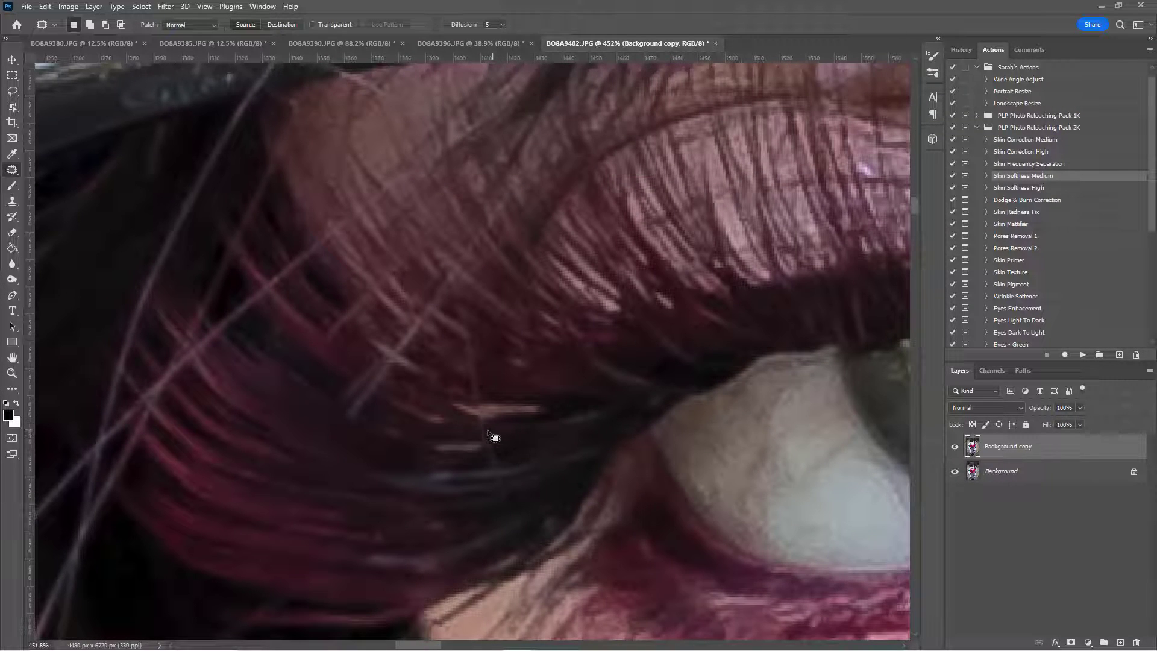
{"action": "left_click_drag", "start_coordinate": [508, 464], "coordinate": [512, 455]}
{"action": "left_click", "coordinate": [525, 406]}
{"action": "left_click_drag", "start_coordinate": [515, 396], "coordinate": [531, 439]}
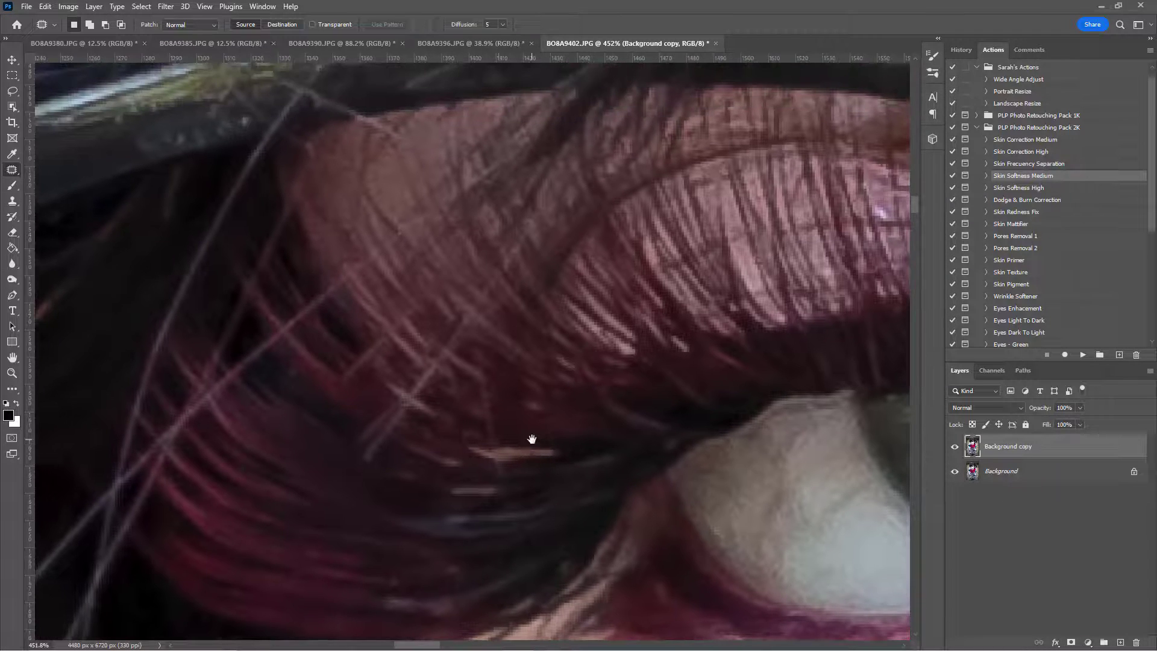
{"action": "mouse_move", "coordinate": [511, 479]}
{"action": "left_mouse_down"}
{"action": "mouse_move", "coordinate": [485, 485]}
{"action": "mouse_move", "coordinate": [513, 482]}
{"action": "left_mouse_up"}
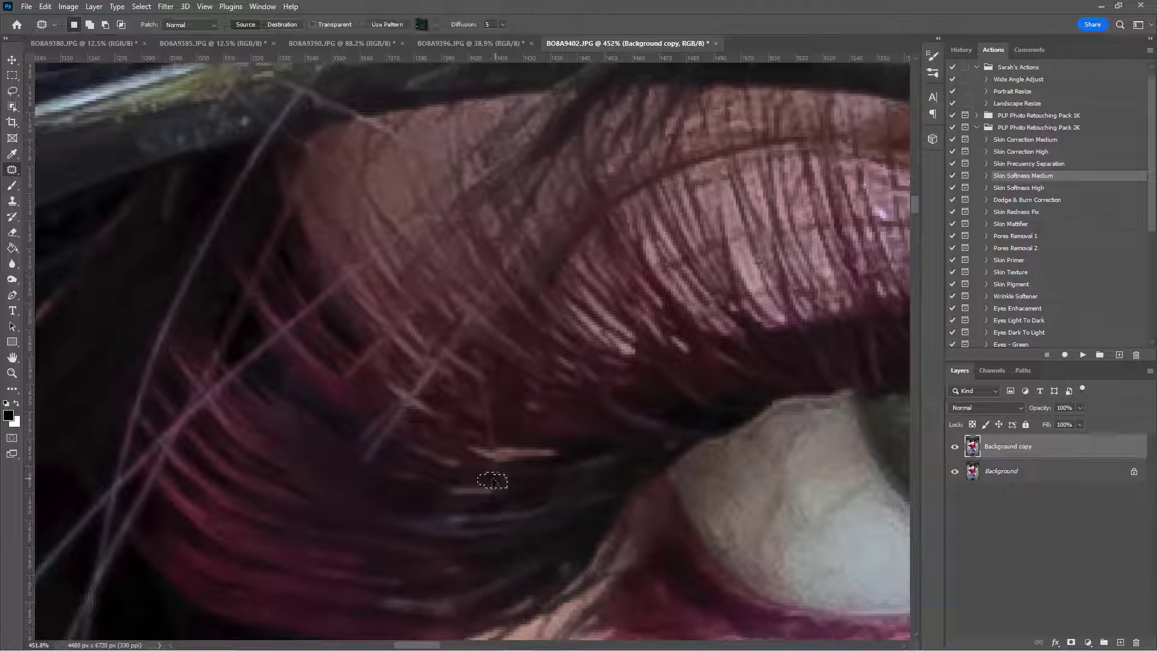
{"action": "left_click", "coordinate": [576, 453]}
- Patch out the stray hair where it crosses the longer pale horizontal streak in the lashes
{"action": "scroll", "coordinate": [580, 447], "scroll_direction": "down", "scroll_amount": 4}
{"action": "scroll", "coordinate": [559, 480], "scroll_direction": "up", "scroll_amount": 9}
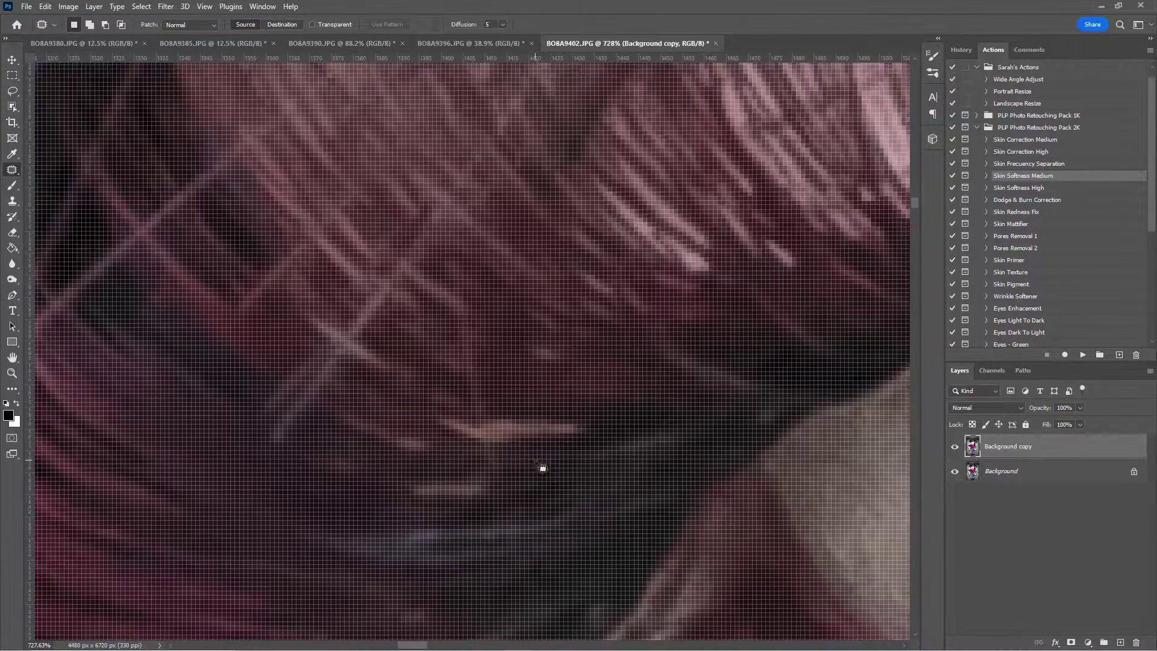
{"action": "scroll", "coordinate": [533, 462], "scroll_direction": "down", "scroll_amount": 4}
{"action": "mouse_move", "coordinate": [511, 463]}
{"action": "left_mouse_down"}
{"action": "mouse_move", "coordinate": [505, 426]}
{"action": "mouse_move", "coordinate": [510, 473]}
{"action": "mouse_move", "coordinate": [516, 457]}
{"action": "left_mouse_up"}
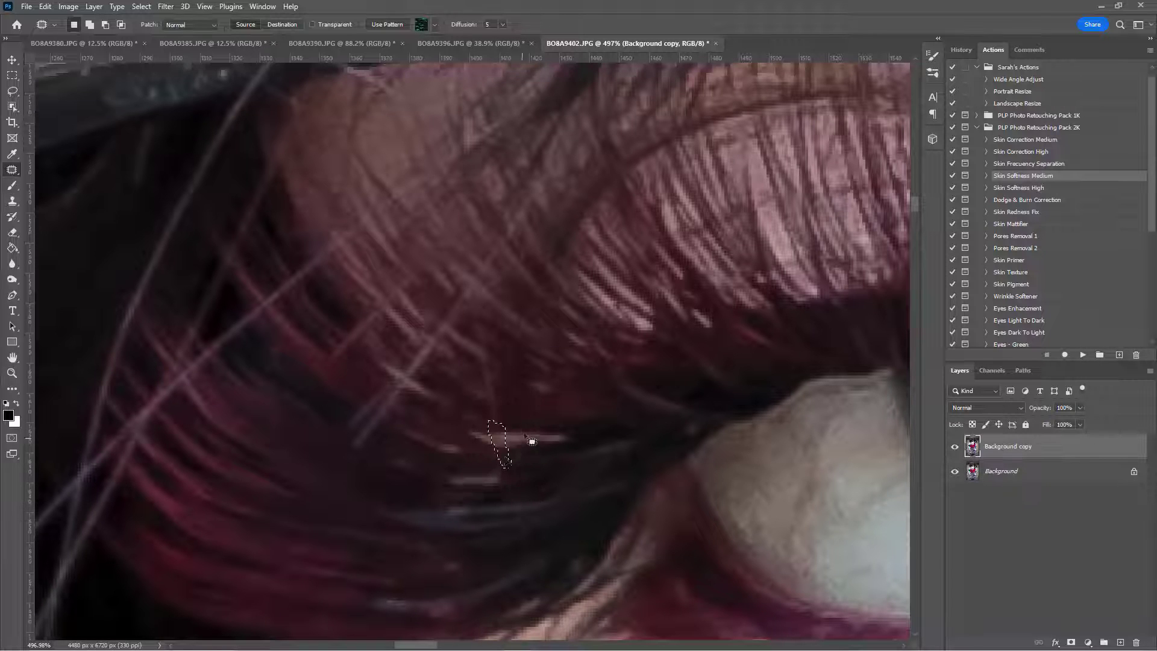
{"action": "left_click", "coordinate": [530, 434]}
{"action": "left_click_drag", "start_coordinate": [529, 410], "coordinate": [553, 457]}
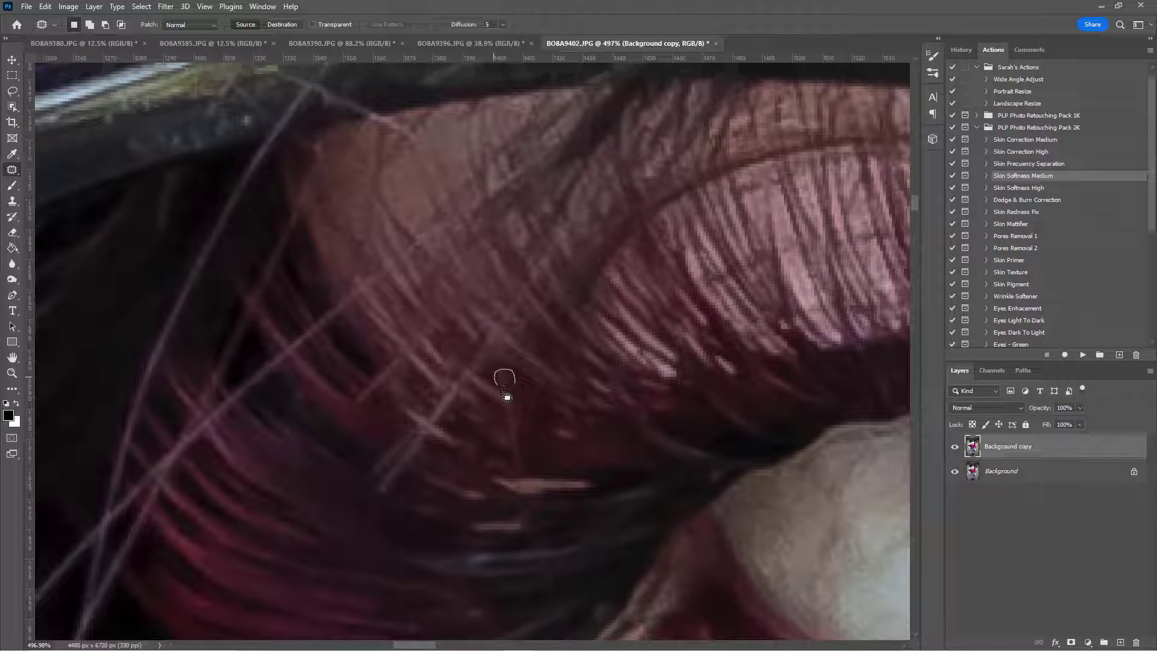
- Patch out the remaining upper end of the stray hair among the burgundy lashes above the pale streak
{"action": "mouse_move", "coordinate": [503, 391]}
{"action": "left_mouse_down"}
{"action": "mouse_move", "coordinate": [523, 478]}
{"action": "mouse_move", "coordinate": [532, 476]}
{"action": "mouse_move", "coordinate": [519, 451]}
{"action": "mouse_move", "coordinate": [530, 460]}
{"action": "left_mouse_up"}
{"action": "key", "text": "ctrl+d"}
{"action": "mouse_move", "coordinate": [509, 412]}
{"action": "left_mouse_down"}
{"action": "mouse_move", "coordinate": [513, 399]}
{"action": "mouse_move", "coordinate": [502, 398]}
{"action": "left_mouse_up"}
{"action": "key", "text": "ctrl+d"}
- Patch out the top sections of the stray hair on the cheek directly below the lower glasses frame
{"action": "scroll", "coordinate": [576, 400], "scroll_direction": "down", "scroll_amount": 8}
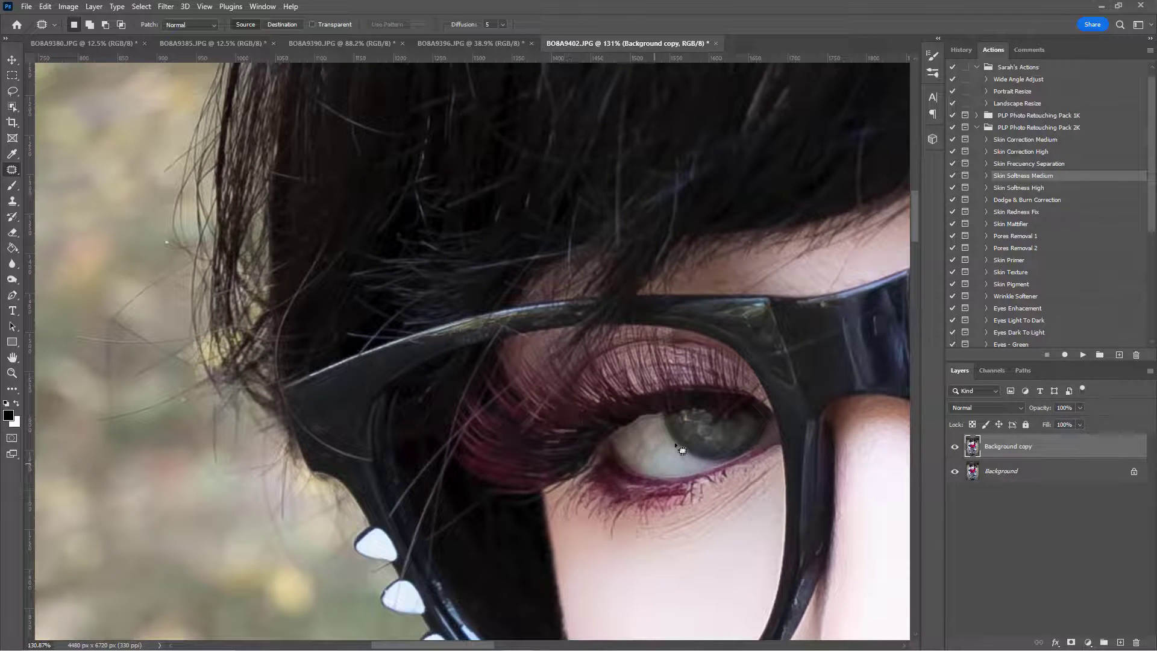
{"action": "scroll", "coordinate": [656, 446], "scroll_direction": "down", "scroll_amount": 5}
{"action": "scroll", "coordinate": [542, 361], "scroll_direction": "up", "scroll_amount": 5}
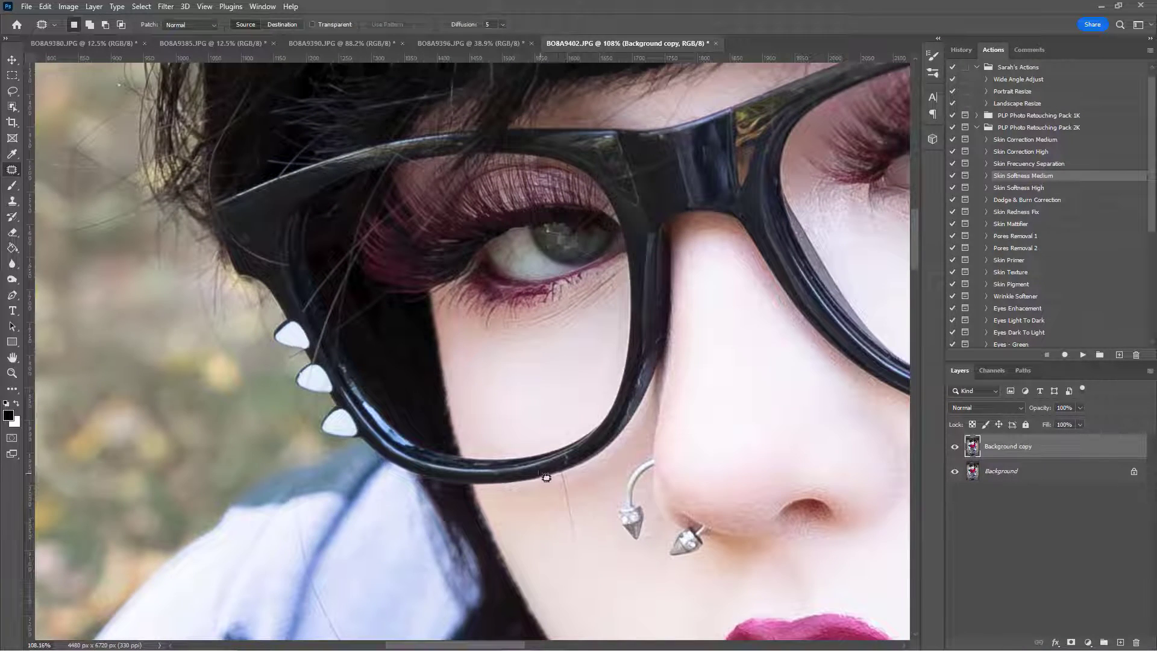
{"action": "scroll", "coordinate": [576, 482], "scroll_direction": "up", "scroll_amount": 4}
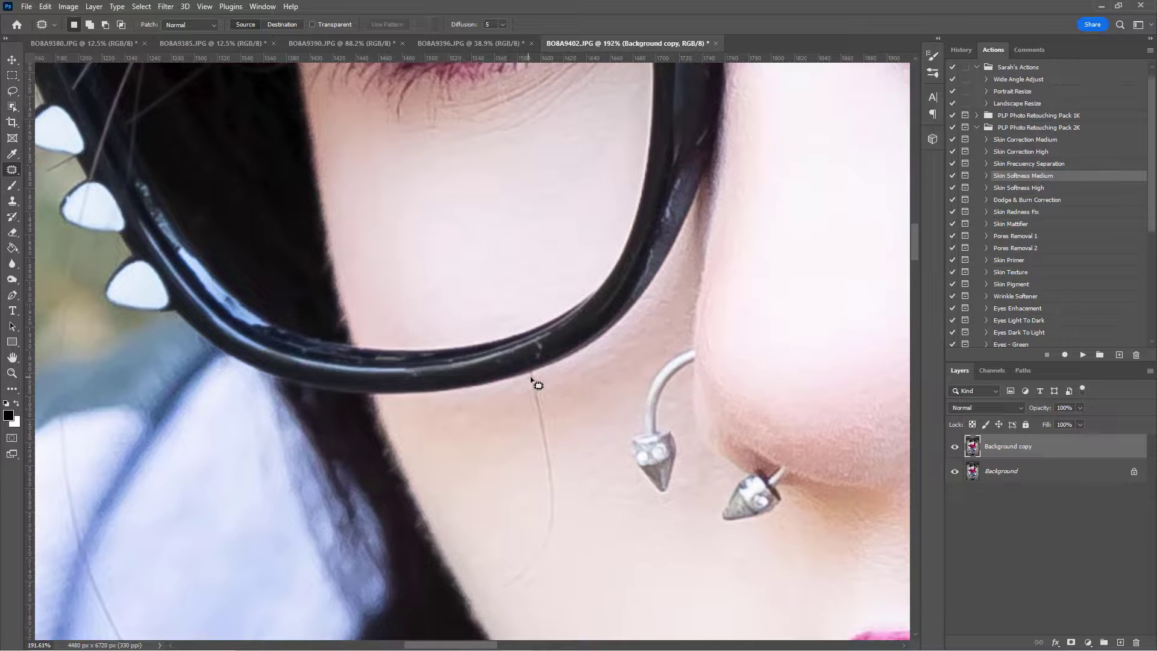
{"action": "scroll", "coordinate": [532, 380], "scroll_direction": "up", "scroll_amount": 4}
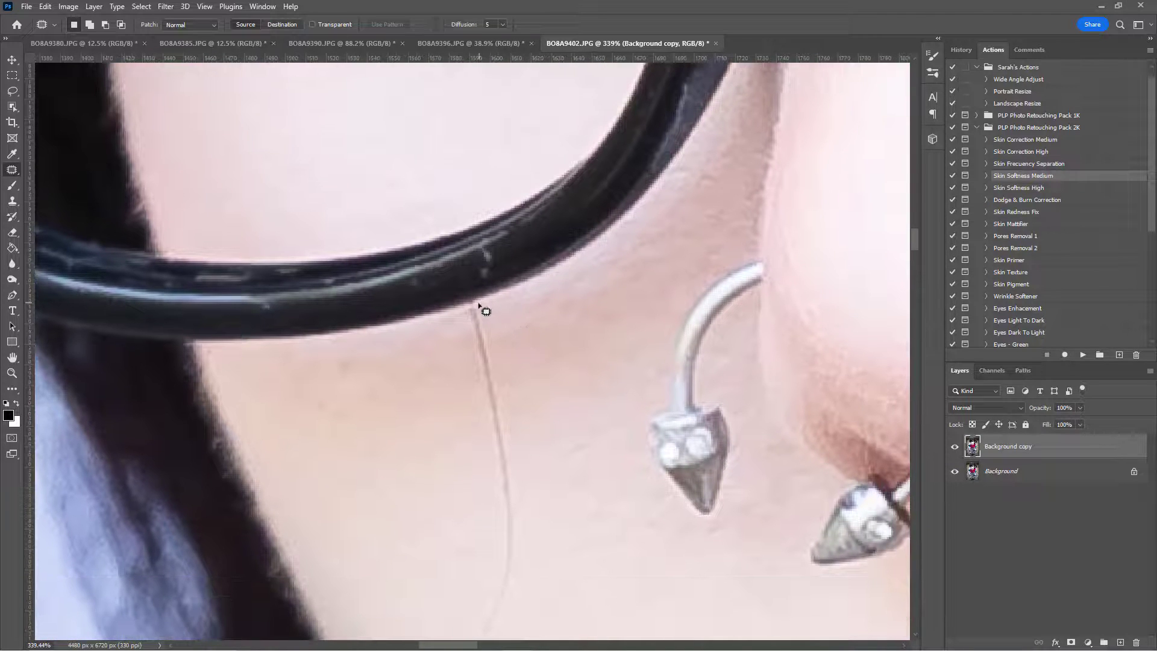
{"action": "mouse_move", "coordinate": [479, 305]}
{"action": "left_mouse_down"}
{"action": "mouse_move", "coordinate": [468, 346]}
{"action": "mouse_move", "coordinate": [496, 351]}
{"action": "mouse_move", "coordinate": [482, 347]}
{"action": "mouse_move", "coordinate": [488, 325]}
{"action": "mouse_move", "coordinate": [498, 341]}
{"action": "left_mouse_up"}
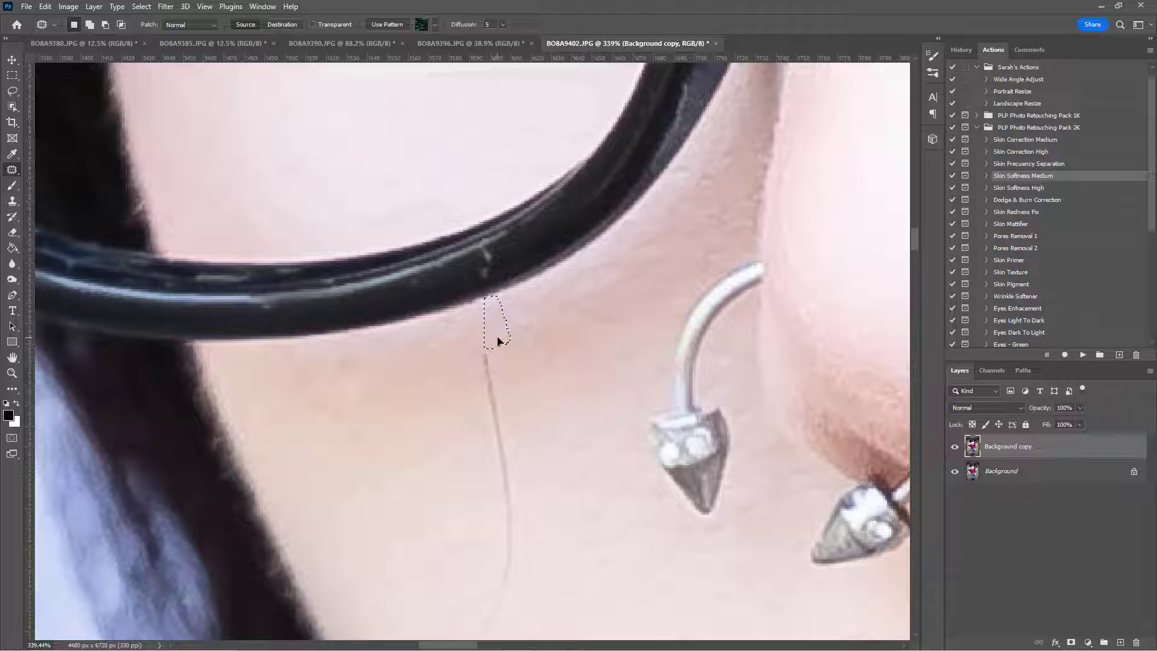
{"action": "key", "text": "ctrl+d"}
{"action": "scroll", "coordinate": [519, 316], "scroll_direction": "down", "scroll_amount": 2}
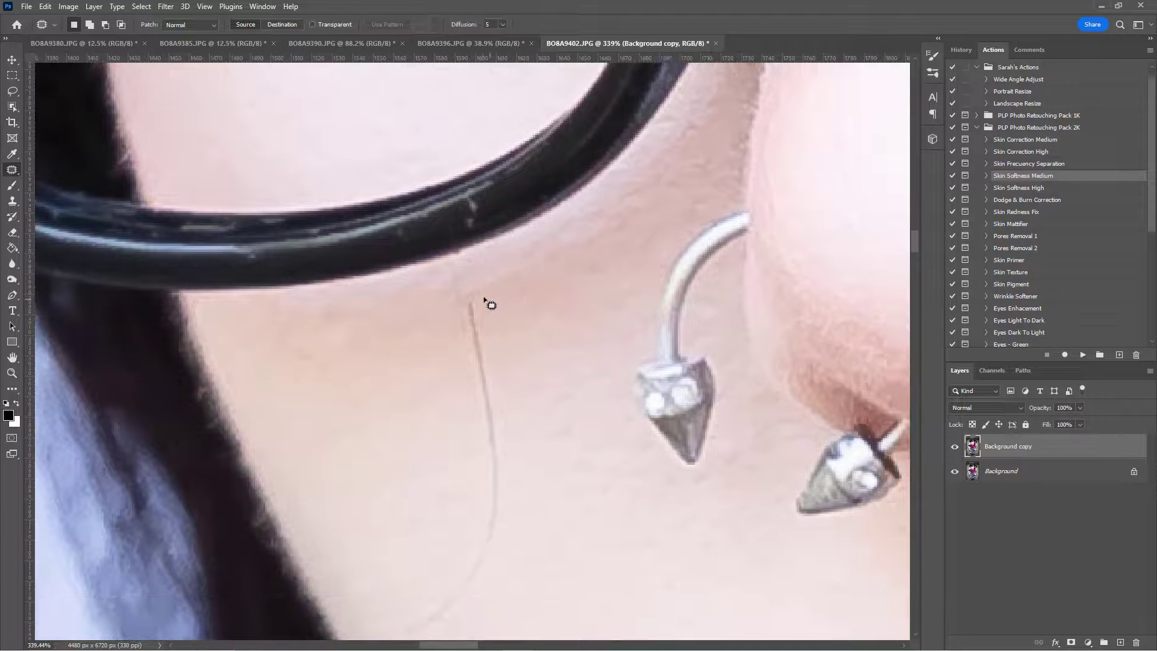
{"action": "mouse_move", "coordinate": [476, 301]}
{"action": "left_mouse_down"}
{"action": "mouse_move", "coordinate": [465, 318]}
{"action": "mouse_move", "coordinate": [485, 354]}
{"action": "mouse_move", "coordinate": [478, 343]}
{"action": "mouse_move", "coordinate": [461, 356]}
{"action": "left_mouse_up"}
{"action": "key", "text": "ctrl+d"}
- Patch out the middle sections of the cheek hair beside the nose ring, working downward along the strand
{"action": "scroll", "coordinate": [493, 303], "scroll_direction": "down", "scroll_amount": 2}
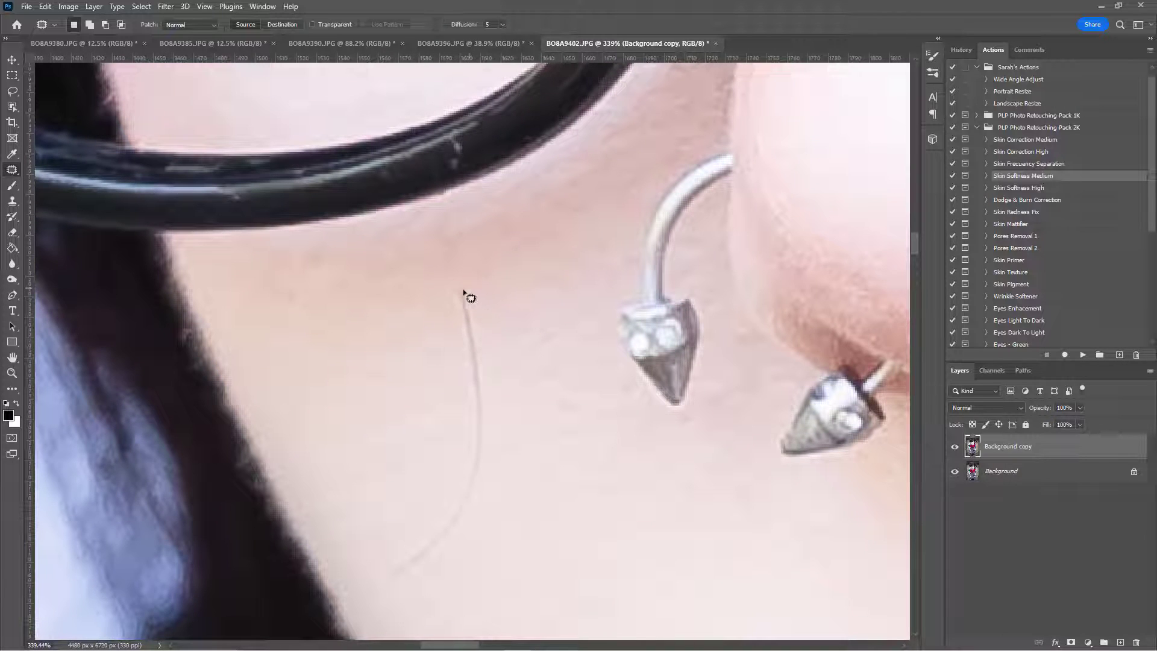
{"action": "mouse_move", "coordinate": [463, 292]}
{"action": "left_mouse_down"}
{"action": "mouse_move", "coordinate": [452, 315]}
{"action": "mouse_move", "coordinate": [456, 332]}
{"action": "mouse_move", "coordinate": [474, 332]}
{"action": "mouse_move", "coordinate": [493, 291]}
{"action": "mouse_move", "coordinate": [434, 188]}
{"action": "mouse_move", "coordinate": [436, 206]}
{"action": "mouse_move", "coordinate": [499, 229]}
{"action": "left_mouse_up"}
{"action": "key", "text": "ctrl+d"}
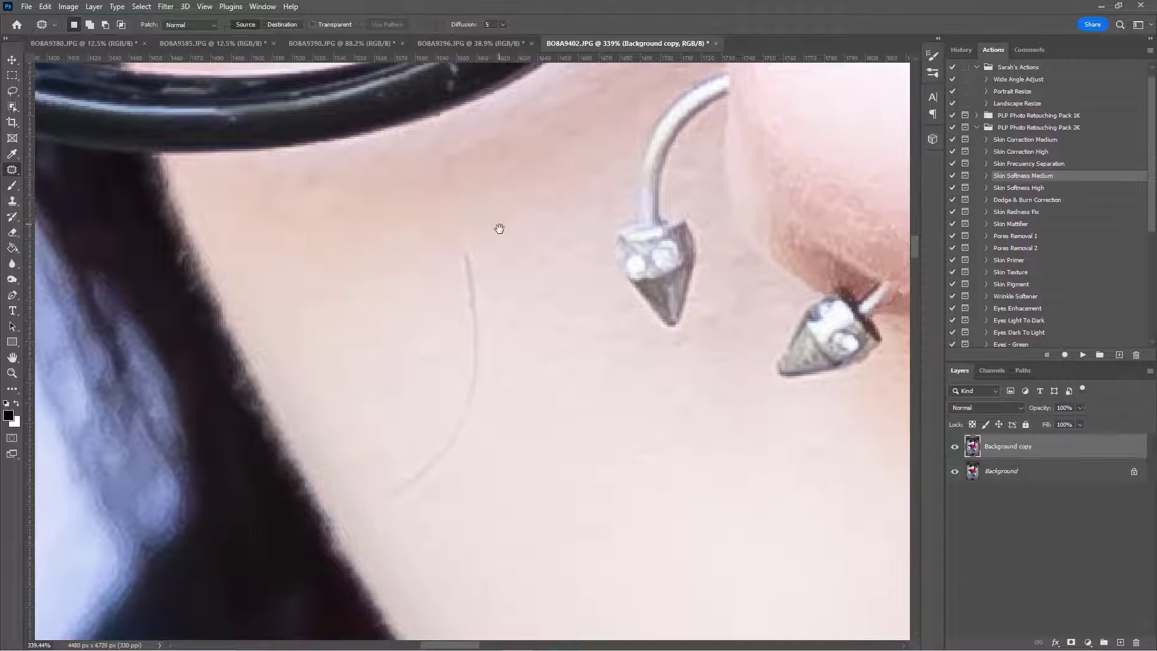
{"action": "mouse_move", "coordinate": [465, 166]}
{"action": "left_mouse_down"}
{"action": "mouse_move", "coordinate": [477, 204]}
{"action": "mouse_move", "coordinate": [470, 167]}
{"action": "left_mouse_up"}
{"action": "left_click_drag", "start_coordinate": [471, 188], "coordinate": [485, 183]}
{"action": "key", "text": "ctrl+d"}
{"action": "key", "text": "ctrl+d"}
{"action": "mouse_move", "coordinate": [501, 279]}
{"action": "left_mouse_down"}
{"action": "mouse_move", "coordinate": [469, 215]}
{"action": "mouse_move", "coordinate": [437, 186]}
{"action": "mouse_move", "coordinate": [438, 222]}
{"action": "mouse_move", "coordinate": [453, 222]}
{"action": "mouse_move", "coordinate": [429, 211]}
{"action": "left_mouse_up"}
{"action": "mouse_move", "coordinate": [480, 239]}
{"action": "left_mouse_down"}
{"action": "mouse_move", "coordinate": [474, 190]}
{"action": "mouse_move", "coordinate": [439, 190]}
{"action": "mouse_move", "coordinate": [434, 218]}
{"action": "mouse_move", "coordinate": [452, 232]}
{"action": "mouse_move", "coordinate": [450, 219]}
{"action": "mouse_move", "coordinate": [470, 219]}
{"action": "mouse_move", "coordinate": [467, 191]}
{"action": "left_mouse_up"}
{"action": "key", "text": "ctrl+d"}
{"action": "key", "text": "ctrl+d"}
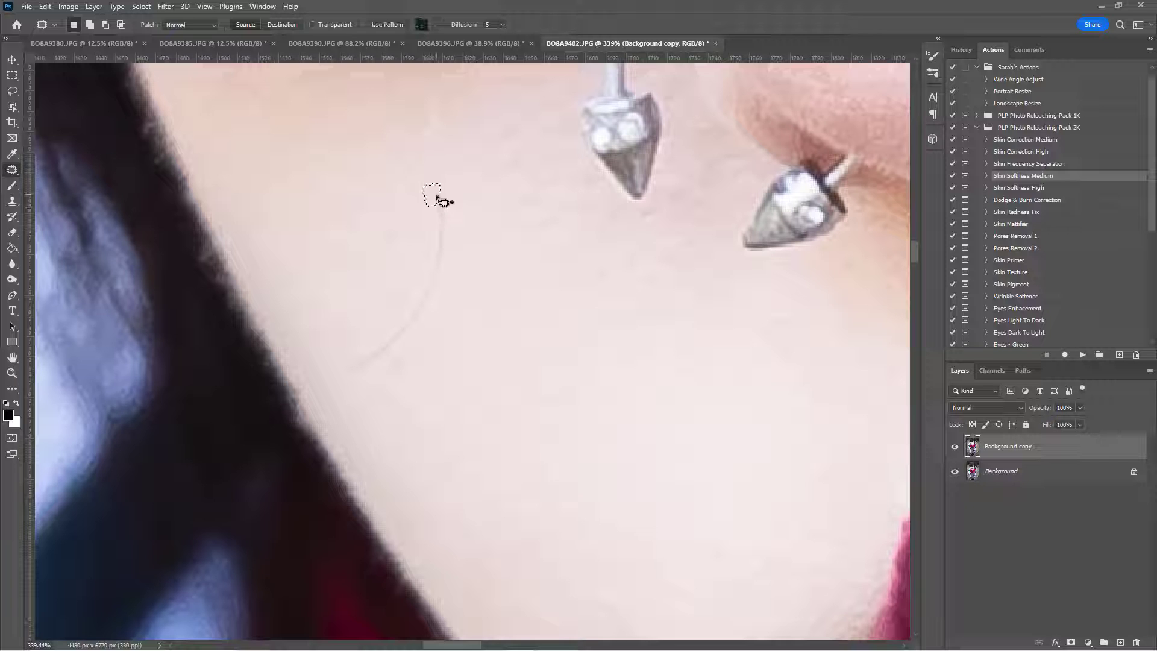
- Patch out the curved lower part of the hair on the cheek where it bends toward the dark hair edge
{"action": "mouse_move", "coordinate": [455, 196]}
{"action": "left_mouse_down"}
{"action": "mouse_move", "coordinate": [433, 237]}
{"action": "mouse_move", "coordinate": [457, 247]}
{"action": "mouse_move", "coordinate": [461, 233]}
{"action": "left_mouse_up"}
{"action": "key", "text": "ctrl+d"}
{"action": "left_click_drag", "start_coordinate": [460, 276], "coordinate": [476, 233]}
{"action": "mouse_move", "coordinate": [456, 194]}
{"action": "left_mouse_down"}
{"action": "mouse_move", "coordinate": [437, 238]}
{"action": "mouse_move", "coordinate": [450, 248]}
{"action": "mouse_move", "coordinate": [461, 242]}
{"action": "mouse_move", "coordinate": [435, 219]}
{"action": "mouse_move", "coordinate": [484, 221]}
{"action": "mouse_move", "coordinate": [454, 200]}
{"action": "mouse_move", "coordinate": [432, 237]}
{"action": "mouse_move", "coordinate": [454, 242]}
{"action": "mouse_move", "coordinate": [473, 212]}
{"action": "left_mouse_up"}
{"action": "key", "text": "ctrl+d"}
{"action": "key", "text": "ctrl+d"}
- Patch out the last faint tail of the stray hair on the lower cheek and clear the selection
{"action": "mouse_move", "coordinate": [464, 269]}
{"action": "left_mouse_down"}
{"action": "mouse_move", "coordinate": [484, 240]}
{"action": "mouse_move", "coordinate": [473, 215]}
{"action": "mouse_move", "coordinate": [456, 205]}
{"action": "mouse_move", "coordinate": [436, 223]}
{"action": "mouse_move", "coordinate": [469, 228]}
{"action": "left_mouse_up"}
{"action": "left_click_drag", "start_coordinate": [451, 219], "coordinate": [427, 189]}
{"action": "key", "text": "ctrl+d"}
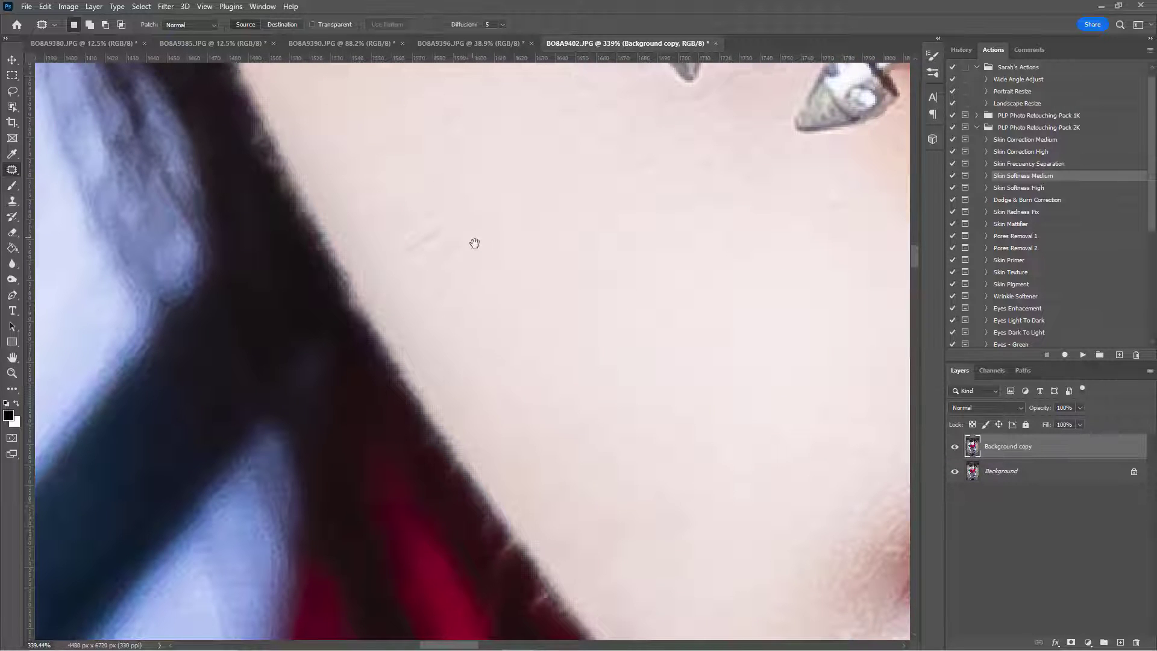
{"action": "mouse_move", "coordinate": [474, 242]}
{"action": "left_mouse_down"}
{"action": "mouse_move", "coordinate": [442, 213]}
{"action": "mouse_move", "coordinate": [420, 239]}
{"action": "mouse_move", "coordinate": [457, 226]}
{"action": "left_mouse_up"}
{"action": "left_click_drag", "start_coordinate": [443, 222], "coordinate": [430, 202]}
{"action": "key", "text": "ctrl+d"}
- Inspect the retouched cheek, glasses frame, lashes and eye at several magnifications for leftover traces of the hair
{"action": "scroll", "coordinate": [534, 214], "scroll_direction": "down", "scroll_amount": 8}
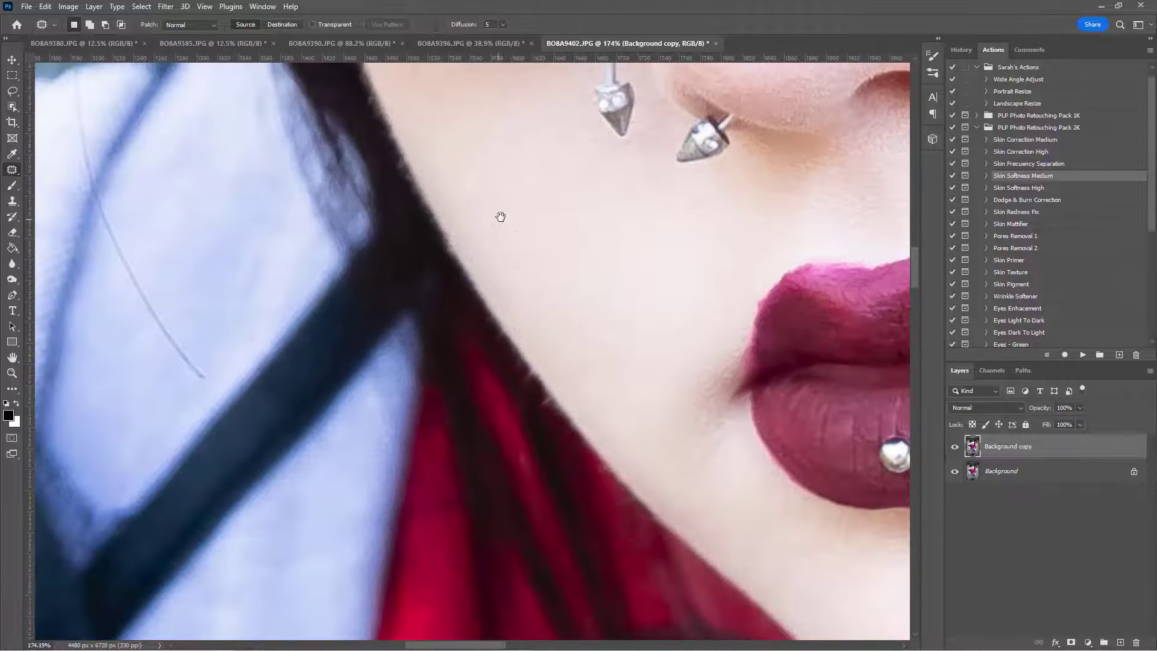
{"action": "mouse_move", "coordinate": [501, 217]}
{"action": "left_mouse_down"}
{"action": "mouse_move", "coordinate": [493, 297]}
{"action": "mouse_move", "coordinate": [482, 292]}
{"action": "left_mouse_up"}
{"action": "scroll", "coordinate": [515, 310], "scroll_direction": "up", "scroll_amount": 7}
{"action": "scroll", "coordinate": [596, 293], "scroll_direction": "down", "scroll_amount": 4}
{"action": "left_click_drag", "start_coordinate": [641, 227], "coordinate": [532, 359]}
{"action": "left_click_drag", "start_coordinate": [519, 194], "coordinate": [552, 331]}
{"action": "left_click_drag", "start_coordinate": [626, 189], "coordinate": [501, 354]}
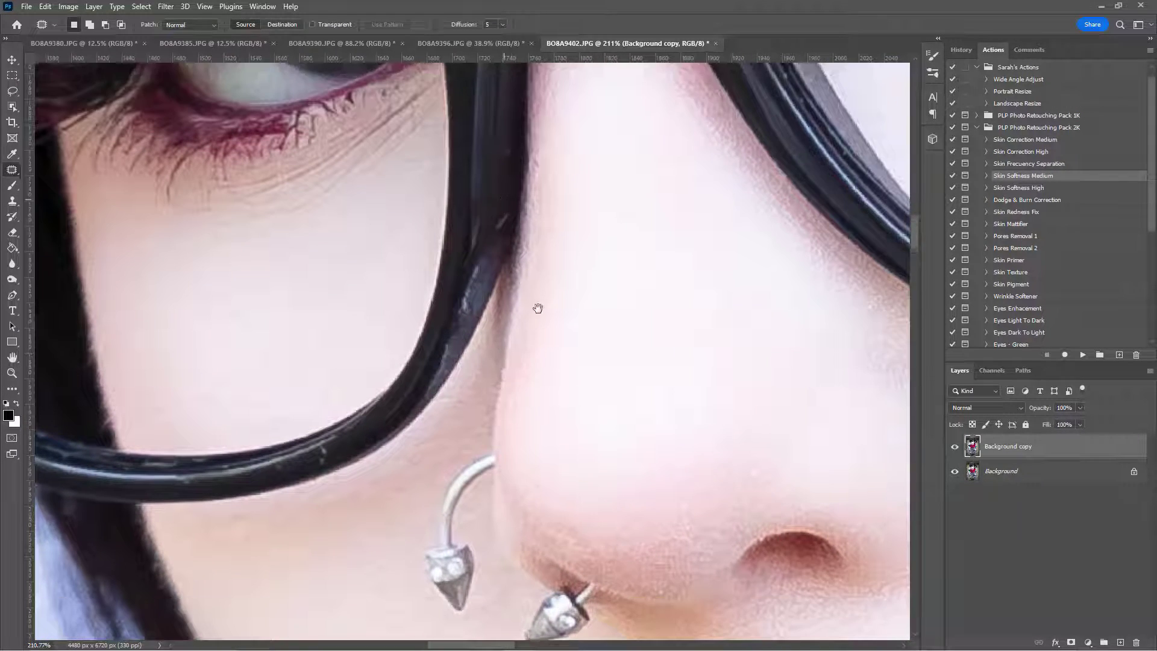
{"action": "left_click_drag", "start_coordinate": [537, 308], "coordinate": [650, 461]}
{"action": "scroll", "coordinate": [328, 203], "scroll_direction": "up", "scroll_amount": 3}
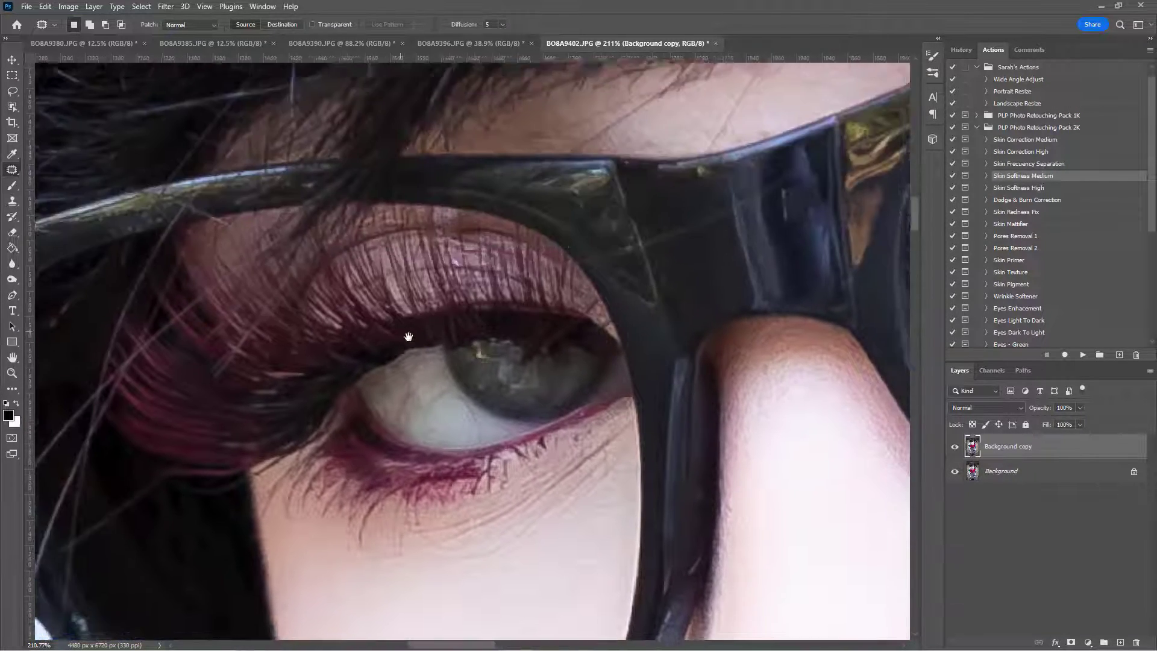
{"action": "scroll", "coordinate": [622, 317], "scroll_direction": "down", "scroll_amount": 5}
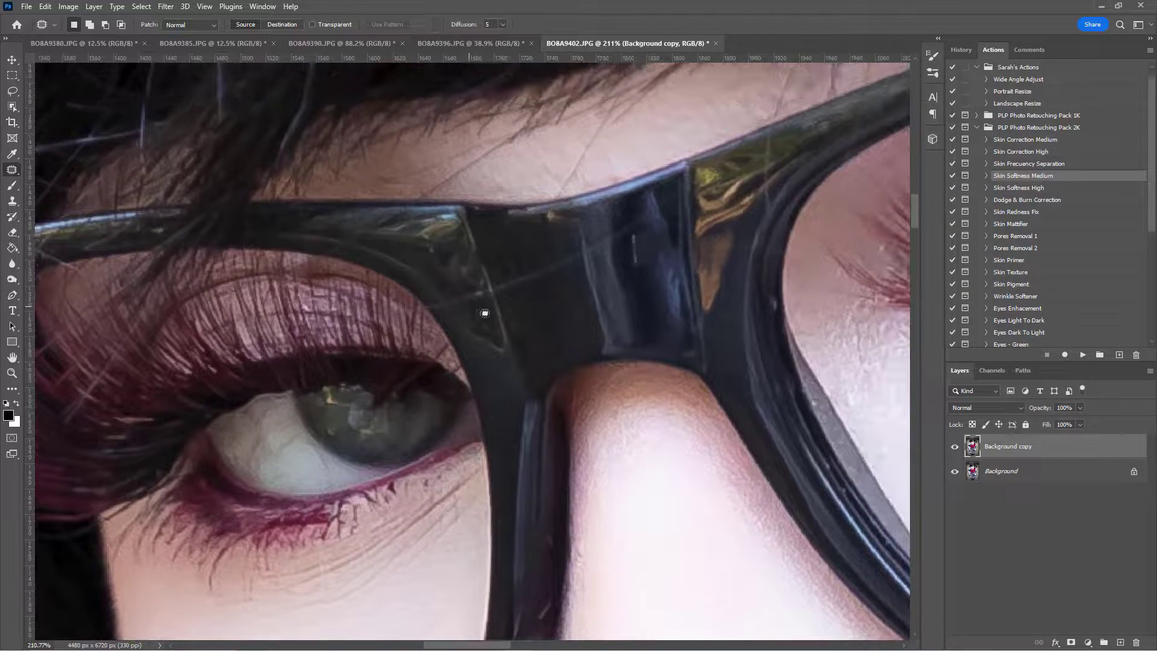
{"action": "scroll", "coordinate": [543, 340], "scroll_direction": "down", "scroll_amount": 3}
{"action": "scroll", "coordinate": [542, 362], "scroll_direction": "up", "scroll_amount": 5}
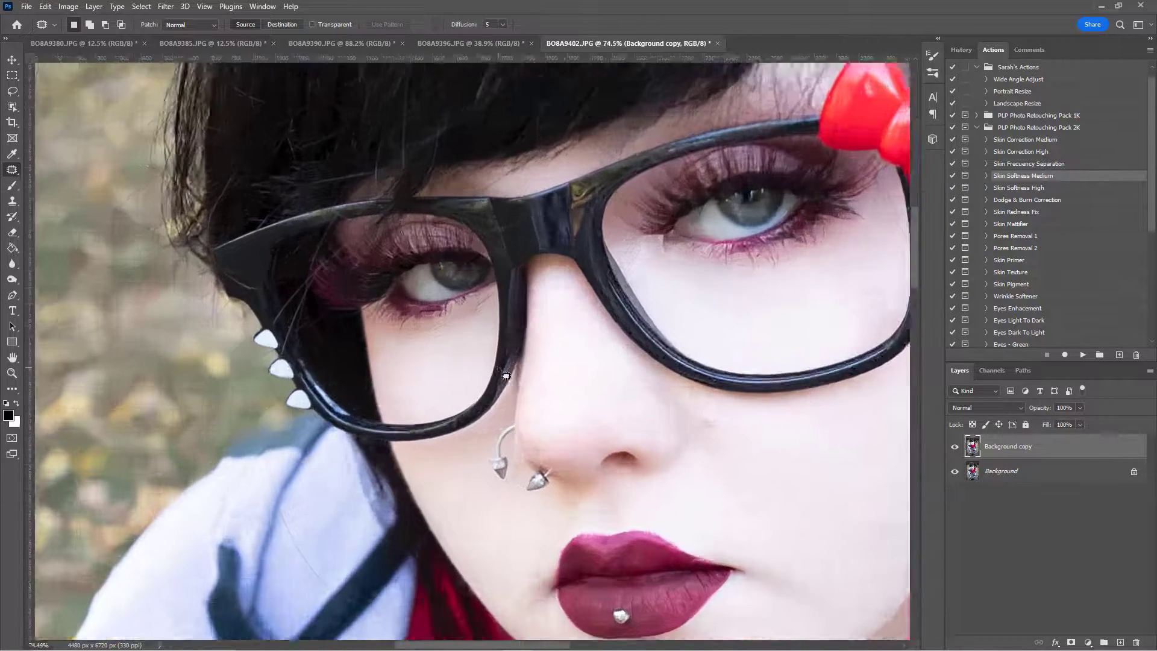
{"action": "scroll", "coordinate": [530, 377], "scroll_direction": "up", "scroll_amount": 4}
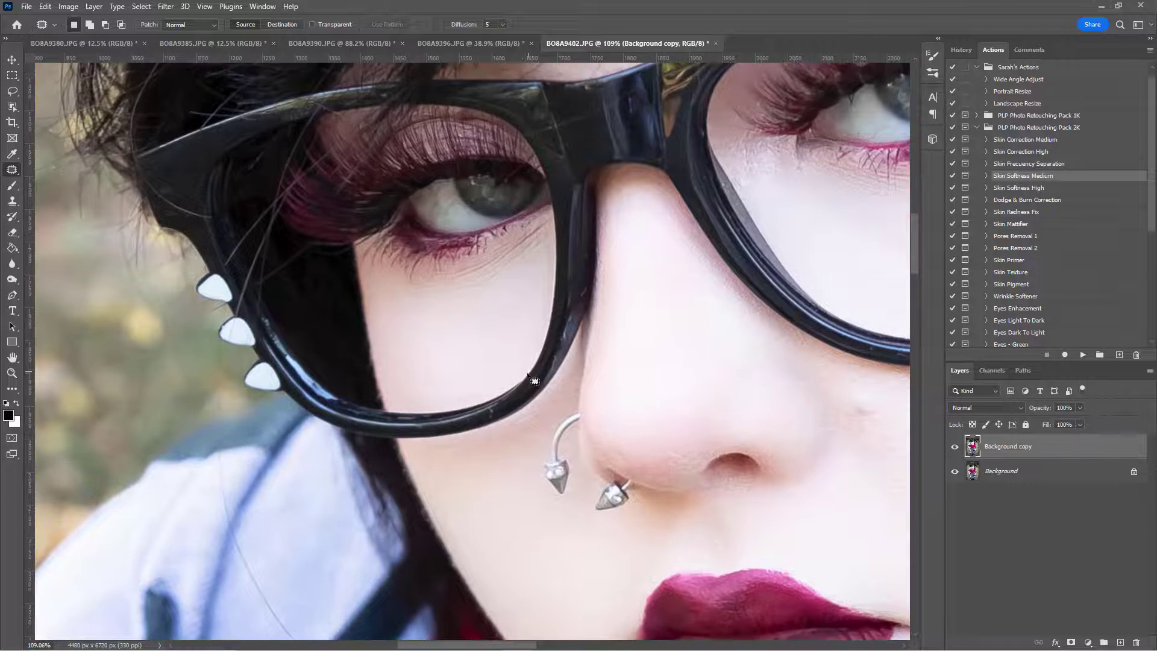
{"action": "scroll", "coordinate": [550, 239], "scroll_direction": "up", "scroll_amount": 3}
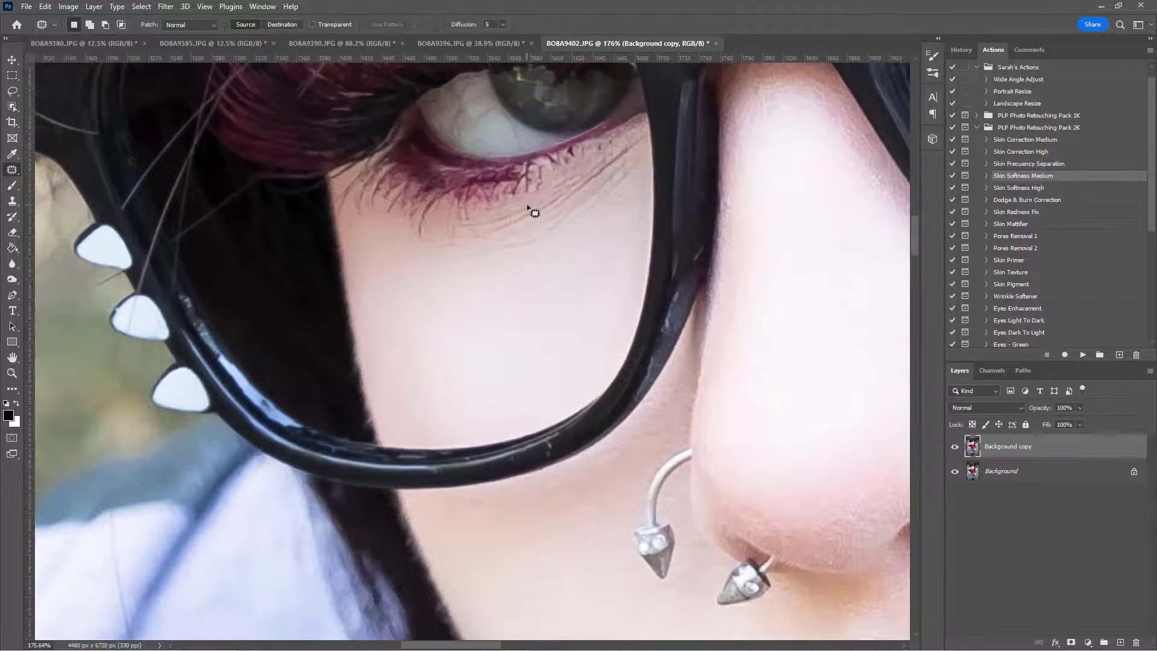
- Compare the portrait before and after retouching by toggling the Background copy layer's visibility, close up and zoomed out
{"action": "left_click", "coordinate": [954, 448]}
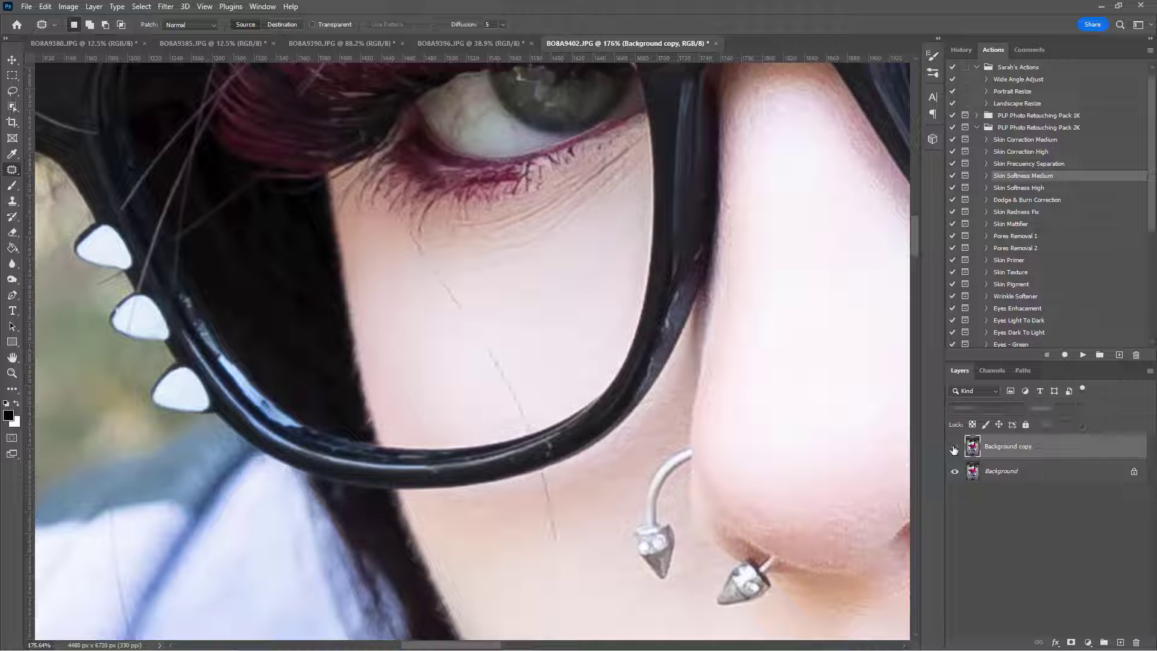
{"action": "left_click", "coordinate": [953, 448]}
{"action": "scroll", "coordinate": [522, 278], "scroll_direction": "down", "scroll_amount": 5}
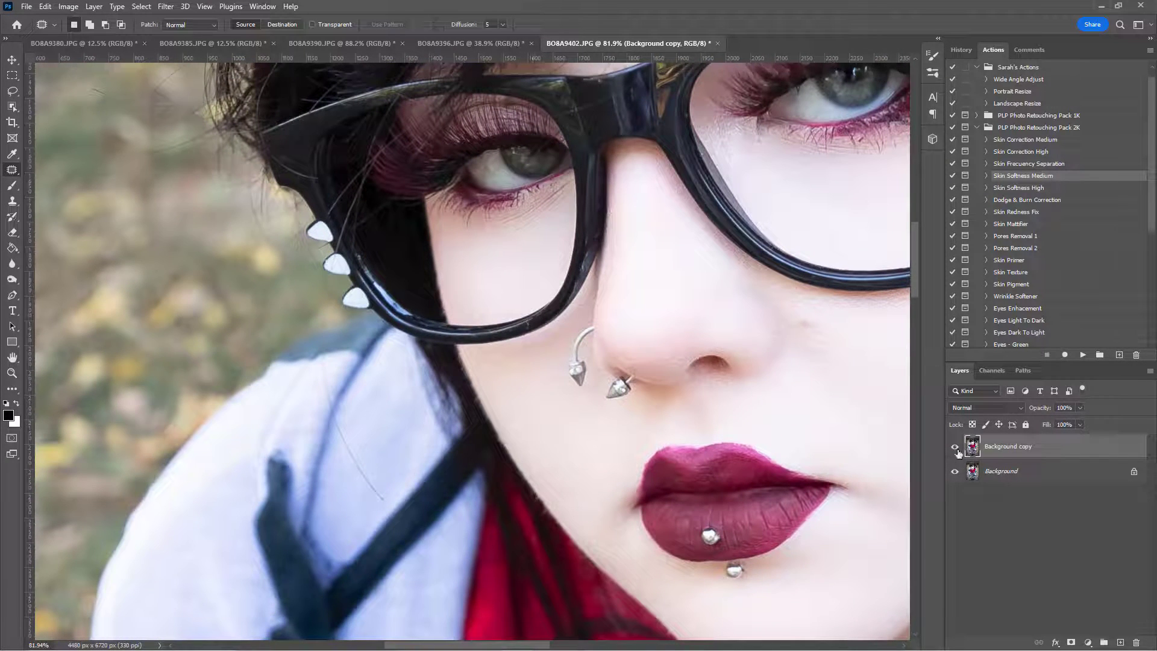
{"action": "left_click", "coordinate": [955, 448]}
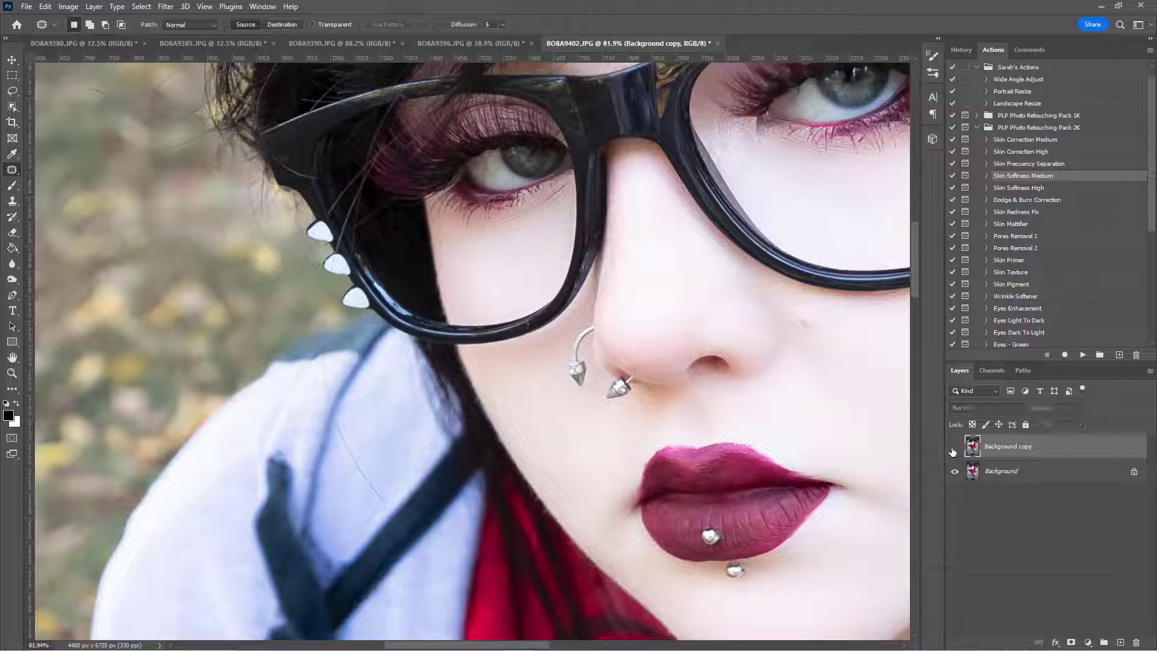
{"action": "left_click", "coordinate": [955, 447]}
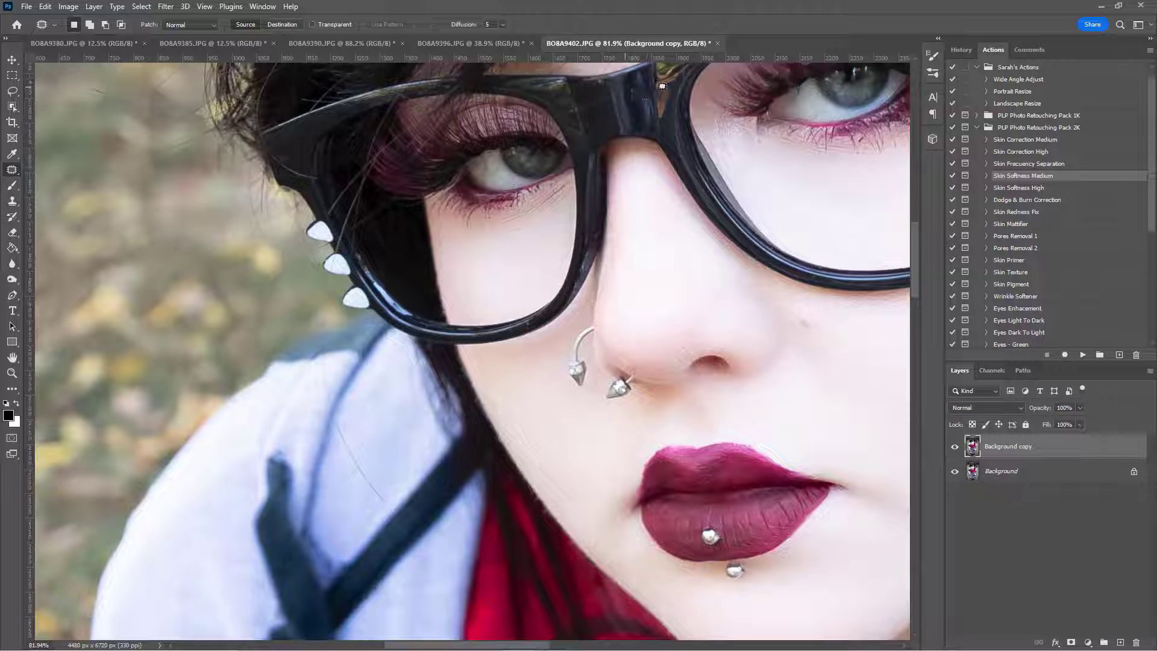
{"action": "left_click_drag", "start_coordinate": [621, 99], "coordinate": [593, 185]}
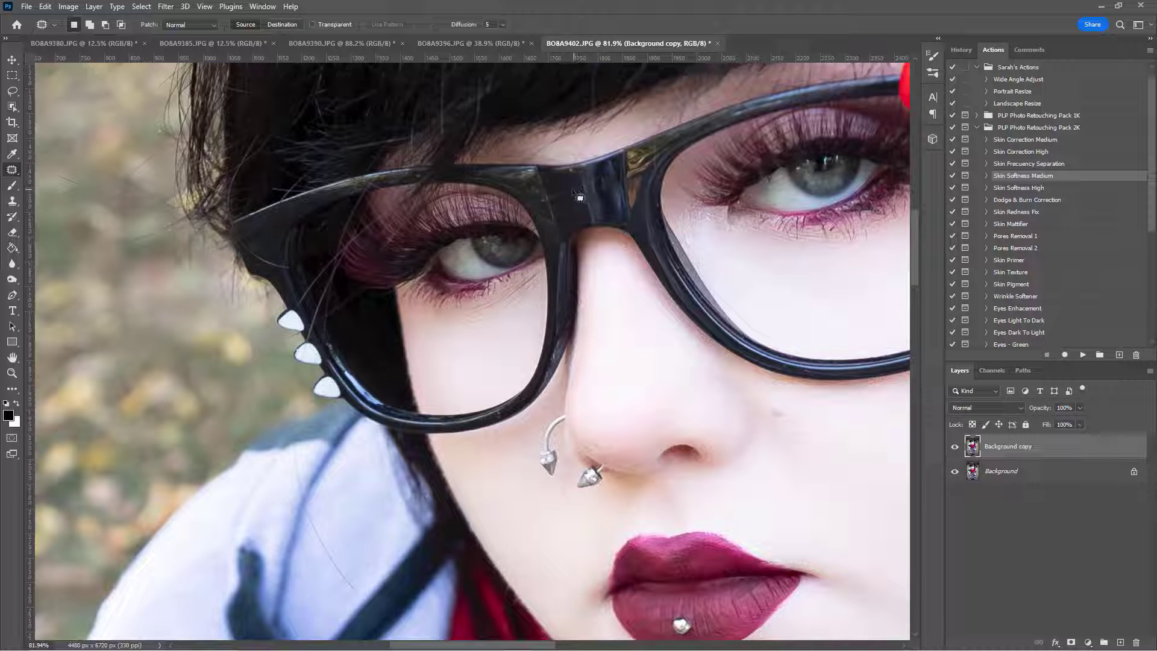
- Merge the Background copy down into the Background and content-aware fill the fine stray mark on the glossy glasses bridge
{"action": "key", "text": "ctrl+e"}
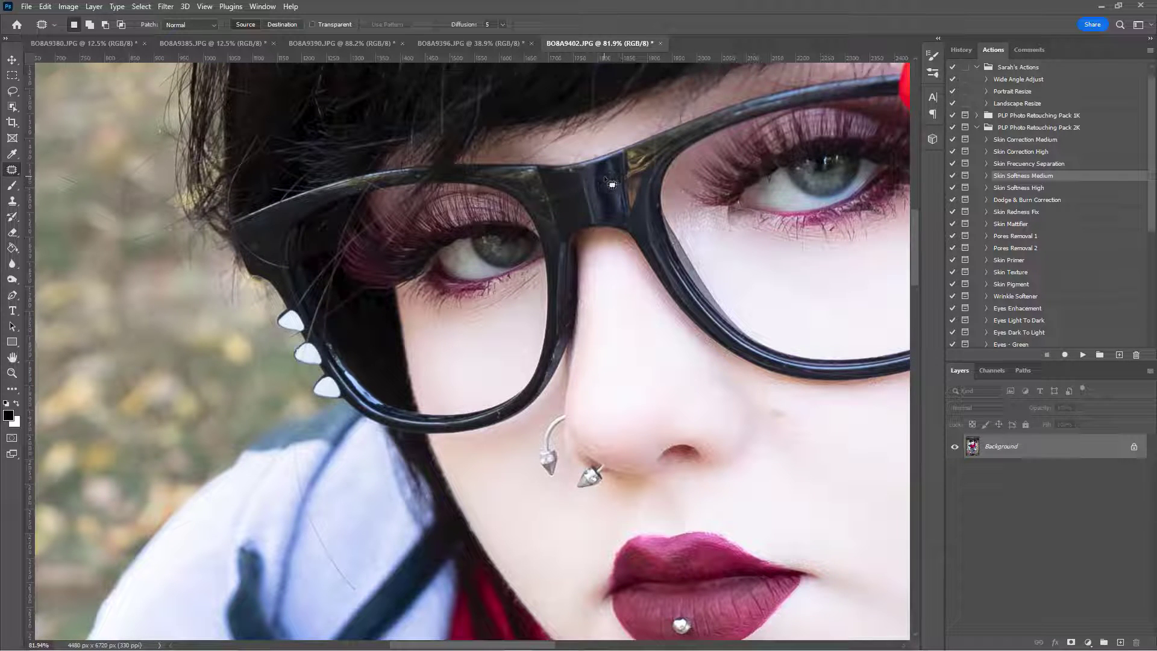
{"action": "scroll", "coordinate": [603, 193], "scroll_direction": "up", "scroll_amount": 6}
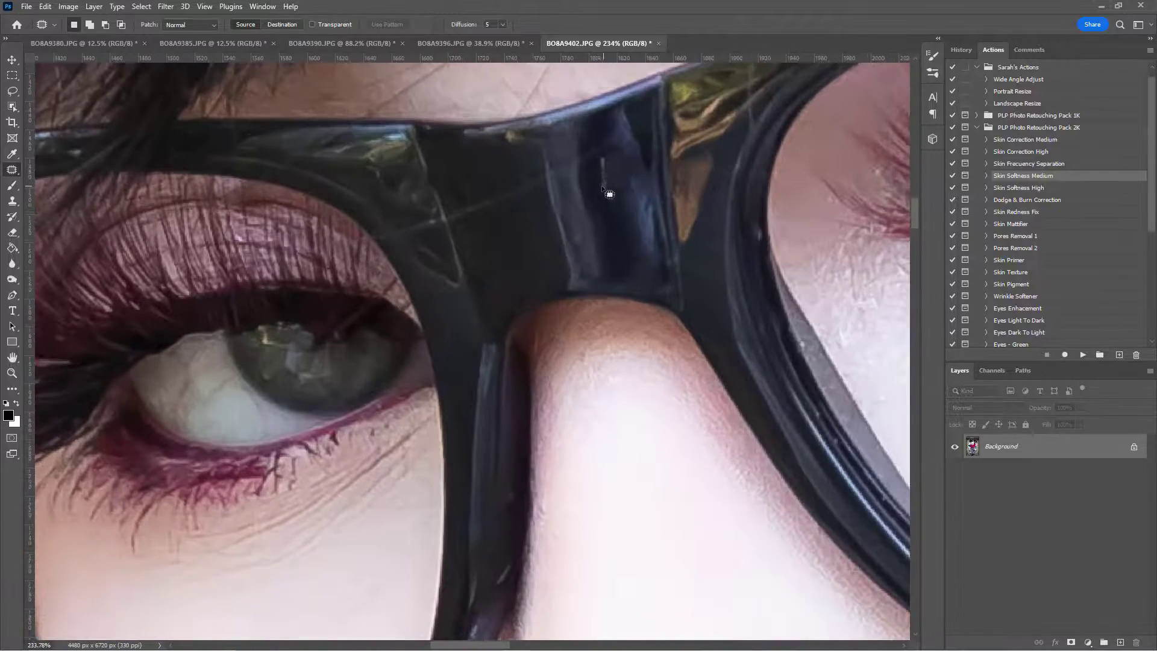
{"action": "scroll", "coordinate": [558, 334], "scroll_direction": "up", "scroll_amount": 2}
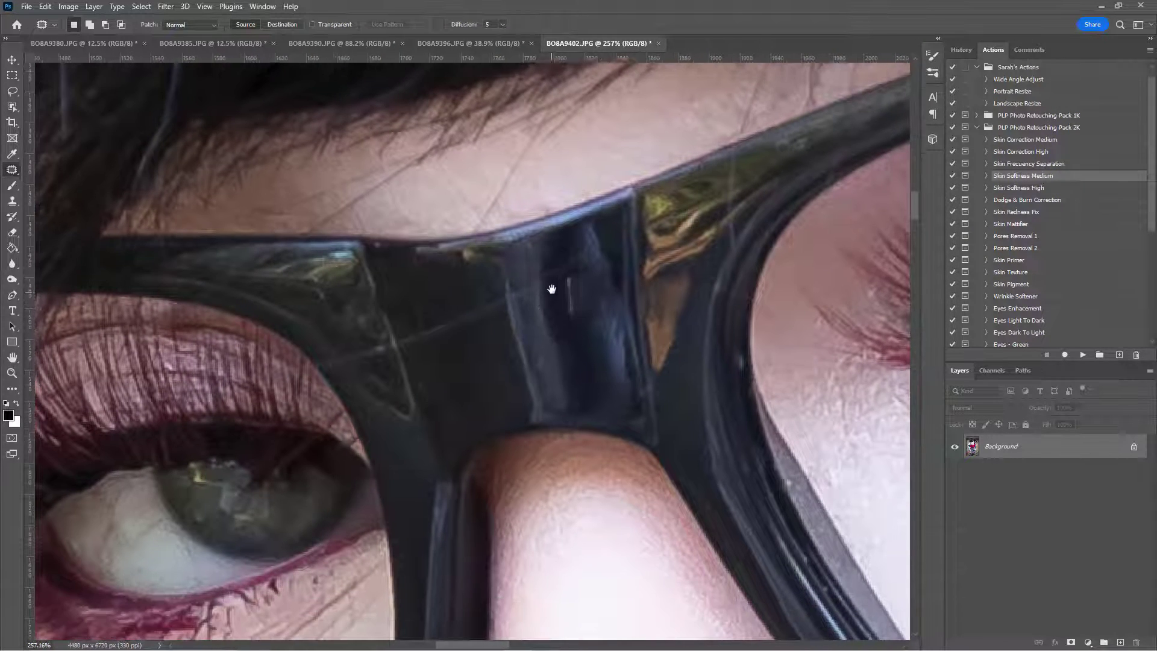
{"action": "mouse_move", "coordinate": [572, 261]}
{"action": "left_mouse_down"}
{"action": "mouse_move", "coordinate": [547, 277]}
{"action": "mouse_move", "coordinate": [602, 254]}
{"action": "left_mouse_up"}
{"action": "key", "text": "shift+BackSpace"}
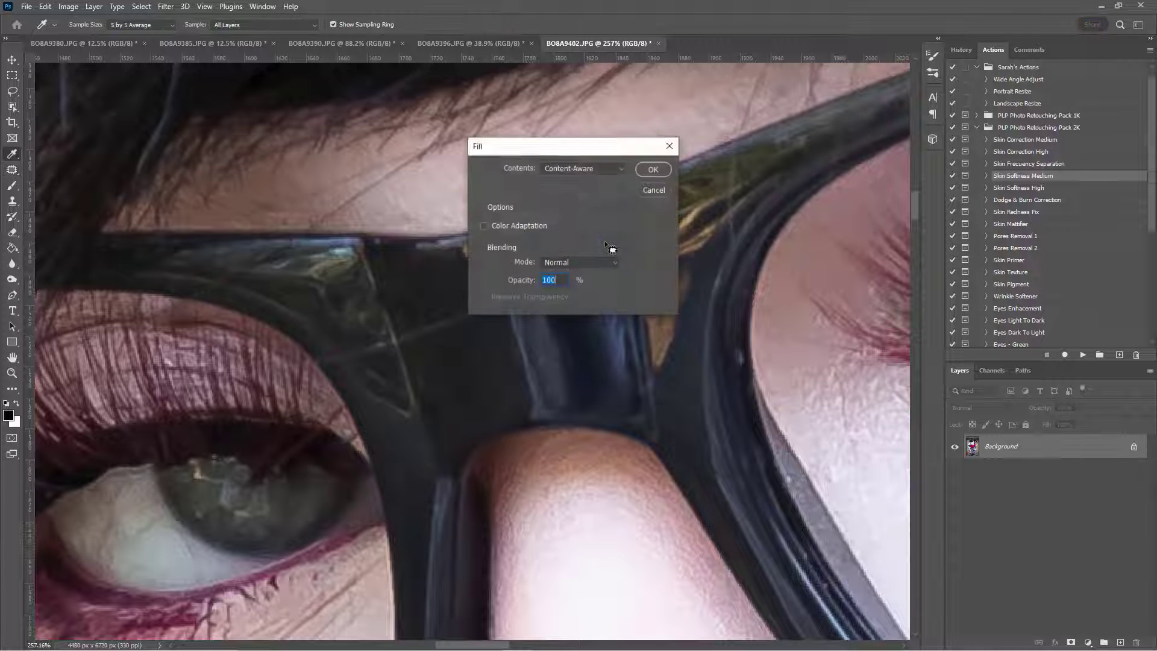
{"action": "key", "text": "Return"}
{"action": "key", "text": "ctrl+d"}
- Clean up the remaining trace on the shiny part of the glasses bridge with another content-aware fill
{"action": "left_click_drag", "start_coordinate": [580, 227], "coordinate": [594, 204]}
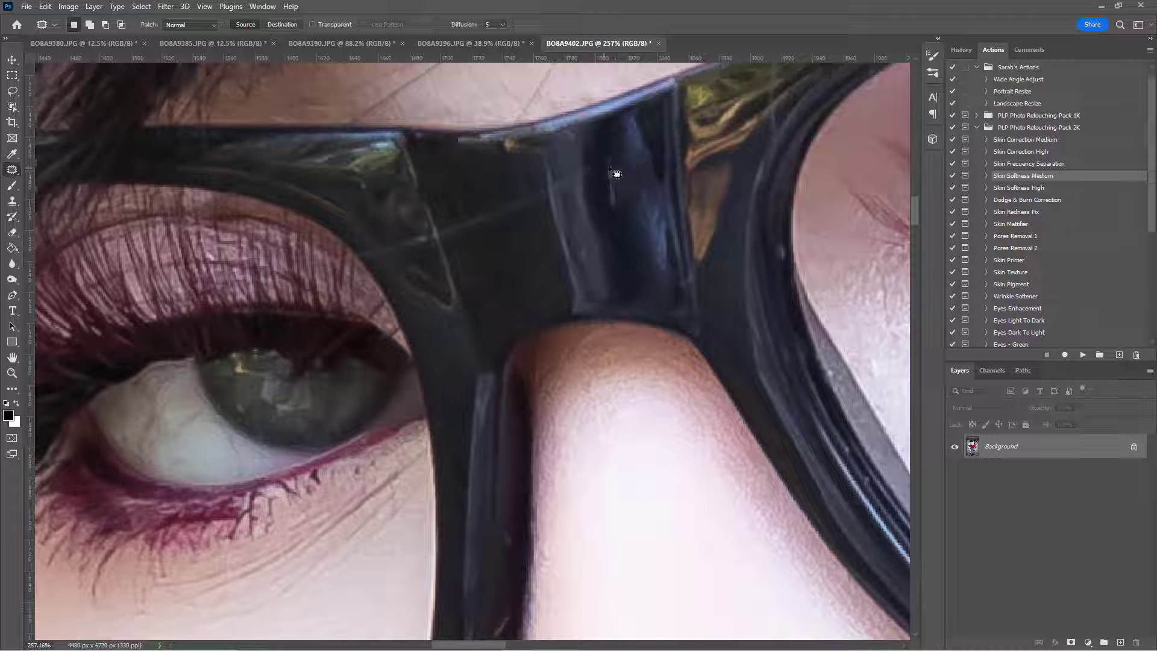
{"action": "mouse_move", "coordinate": [614, 162]}
{"action": "left_mouse_down"}
{"action": "mouse_move", "coordinate": [684, 199]}
{"action": "mouse_move", "coordinate": [640, 187]}
{"action": "mouse_move", "coordinate": [611, 204]}
{"action": "mouse_move", "coordinate": [624, 213]}
{"action": "mouse_move", "coordinate": [653, 194]}
{"action": "mouse_move", "coordinate": [668, 284]}
{"action": "mouse_move", "coordinate": [746, 246]}
{"action": "left_mouse_up"}
{"action": "key", "text": "ctrl+d"}
{"action": "key", "text": "shift+F5"}
{"action": "key", "text": "Return"}
{"action": "key", "text": "ctrl+d"}
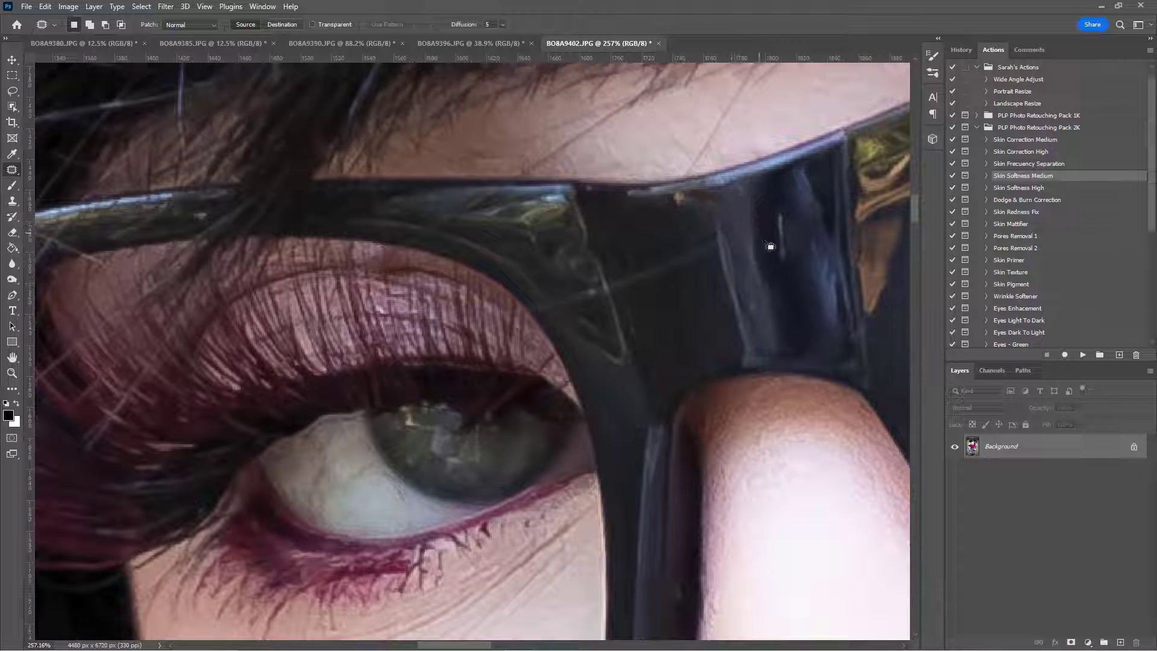
- Patch out the faint stray hair where it crosses the dark middle section of the glasses bridge
{"action": "mouse_move", "coordinate": [744, 247]}
{"action": "left_mouse_down"}
{"action": "mouse_move", "coordinate": [775, 222]}
{"action": "mouse_move", "coordinate": [741, 215]}
{"action": "mouse_move", "coordinate": [714, 235]}
{"action": "mouse_move", "coordinate": [747, 215]}
{"action": "mouse_move", "coordinate": [729, 239]}
{"action": "mouse_move", "coordinate": [800, 254]}
{"action": "mouse_move", "coordinate": [721, 256]}
{"action": "mouse_move", "coordinate": [764, 247]}
{"action": "mouse_move", "coordinate": [752, 226]}
{"action": "mouse_move", "coordinate": [804, 240]}
{"action": "mouse_move", "coordinate": [750, 229]}
{"action": "mouse_move", "coordinate": [778, 233]}
{"action": "mouse_move", "coordinate": [776, 223]}
{"action": "mouse_move", "coordinate": [757, 248]}
{"action": "mouse_move", "coordinate": [800, 227]}
{"action": "mouse_move", "coordinate": [761, 245]}
{"action": "left_mouse_up"}
{"action": "key", "text": "ctrl+d"}
{"action": "key", "text": "ctrl+d"}
{"action": "key", "text": "ctrl+d"}
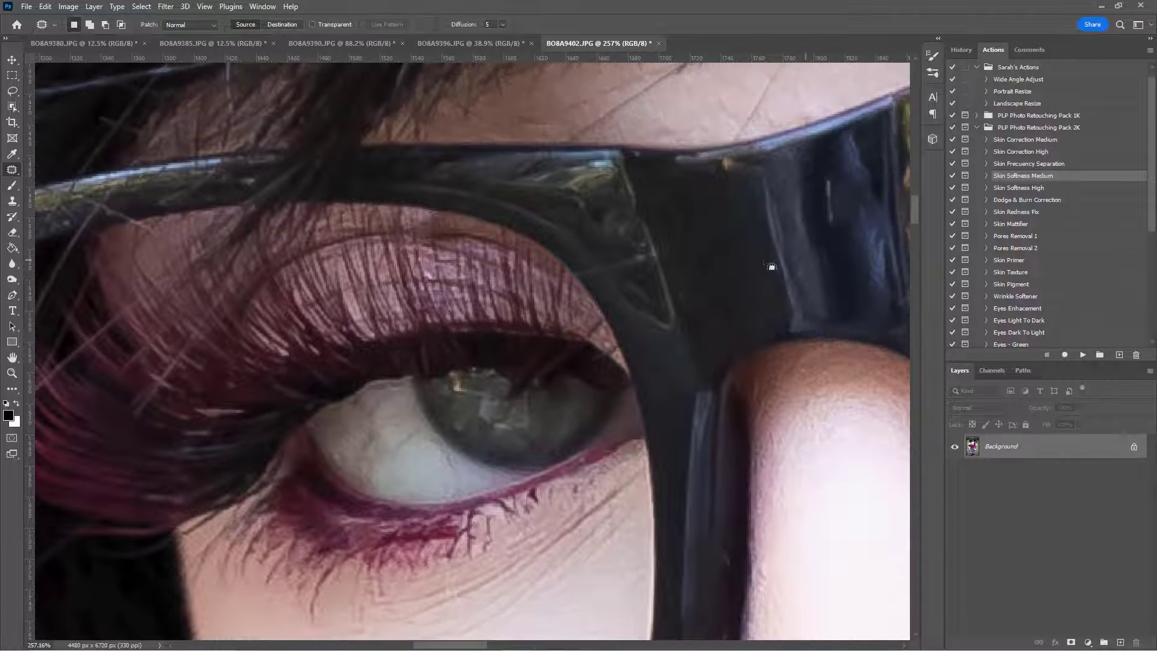
- Patch out the rest of the faint hair across the frame corner up to the lens edge by the eyelid
{"action": "mouse_move", "coordinate": [613, 261]}
{"action": "left_mouse_down"}
{"action": "mouse_move", "coordinate": [586, 269]}
{"action": "mouse_move", "coordinate": [605, 283]}
{"action": "mouse_move", "coordinate": [733, 240]}
{"action": "left_mouse_up"}
{"action": "key", "text": "ctrl+d"}
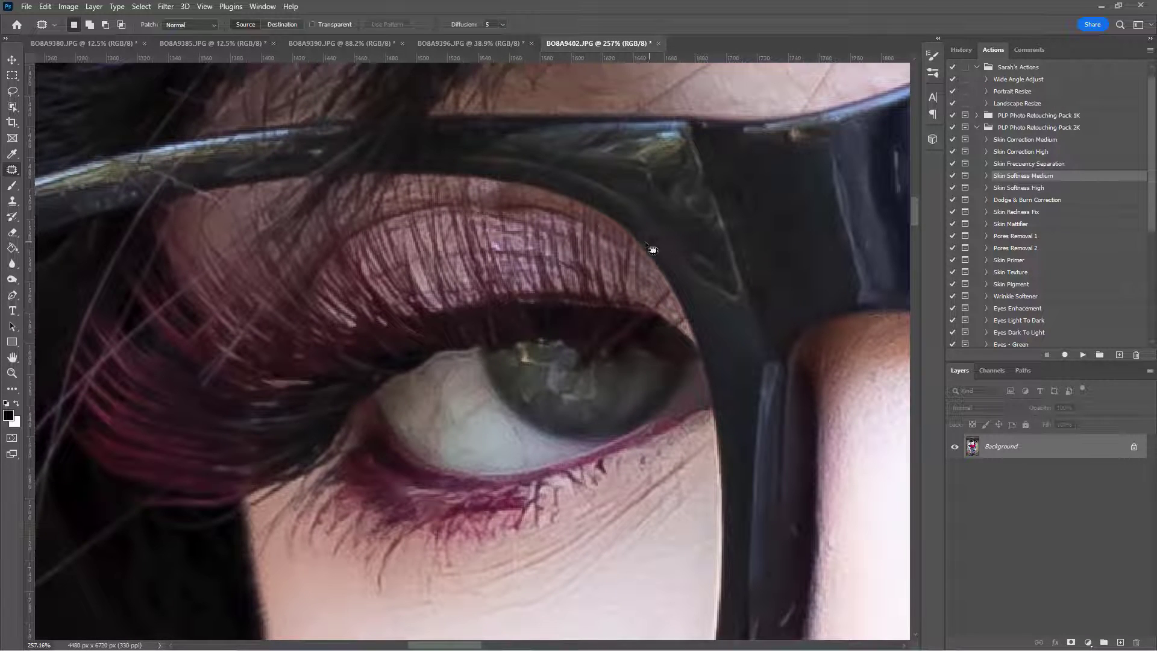
{"action": "mouse_move", "coordinate": [653, 249]}
{"action": "left_mouse_down"}
{"action": "mouse_move", "coordinate": [637, 250]}
{"action": "mouse_move", "coordinate": [650, 249]}
{"action": "left_mouse_up"}
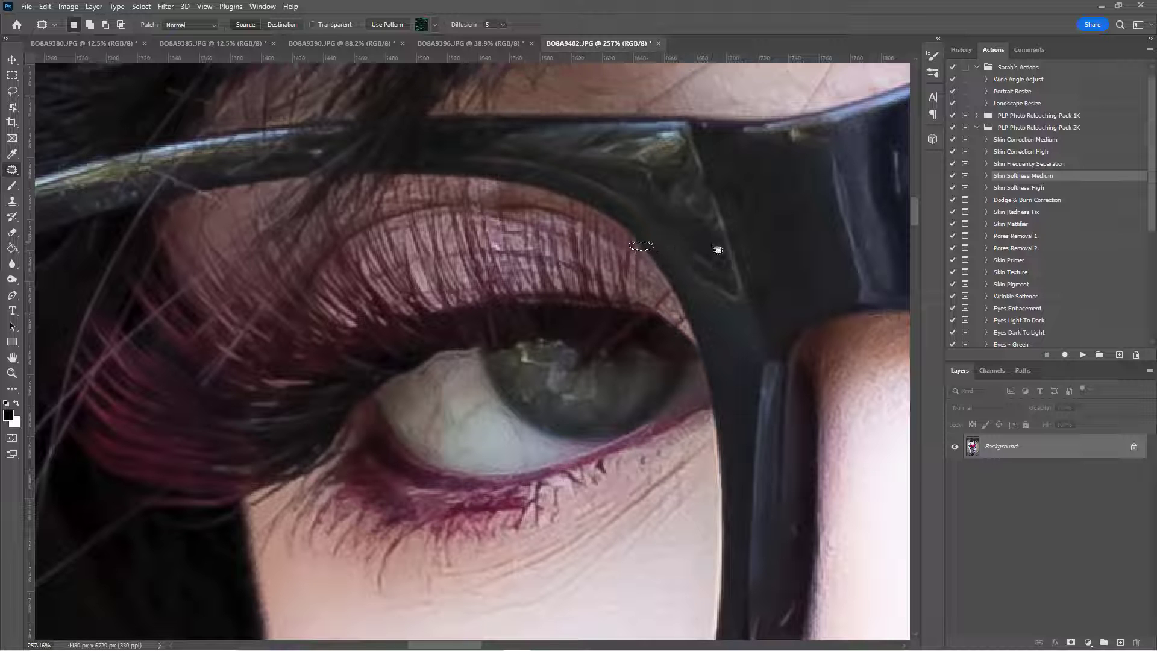
{"action": "key", "text": "ctrl+d"}
{"action": "left_click_drag", "start_coordinate": [697, 331], "coordinate": [682, 235]}
- Content-aware fill the pair of small bright specks in the dark background beside the crown and clear the selection
{"action": "scroll", "coordinate": [687, 240], "scroll_direction": "down", "scroll_amount": 8}
{"action": "left_click_drag", "start_coordinate": [723, 169], "coordinate": [726, 219]}
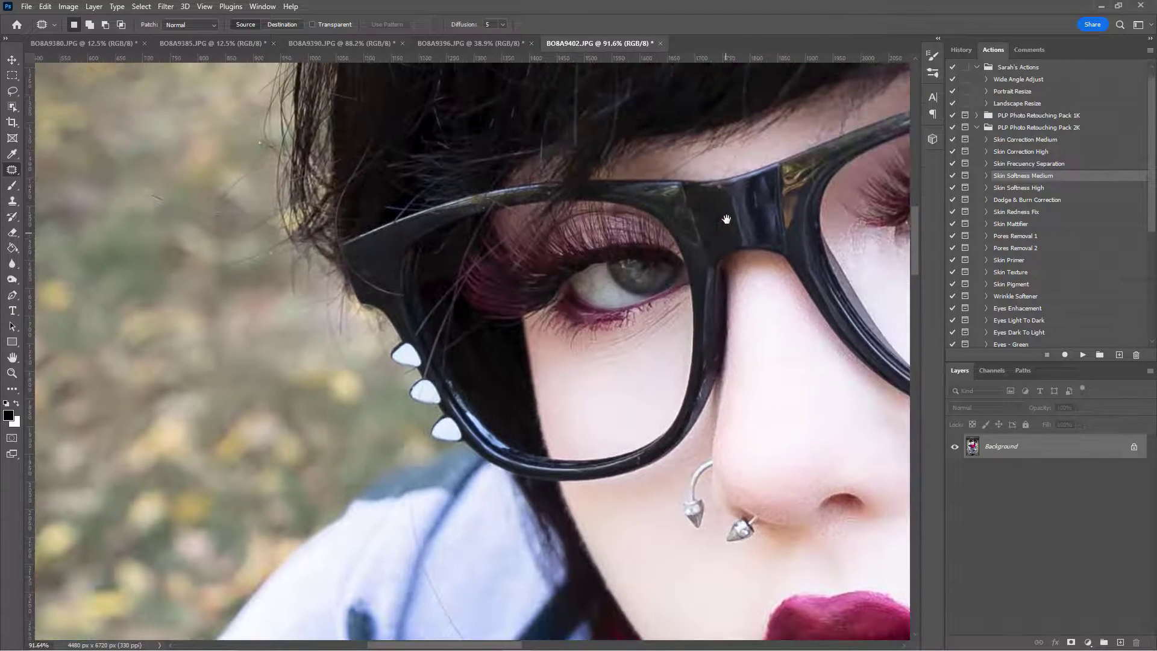
{"action": "scroll", "coordinate": [603, 289], "scroll_direction": "down", "scroll_amount": 4}
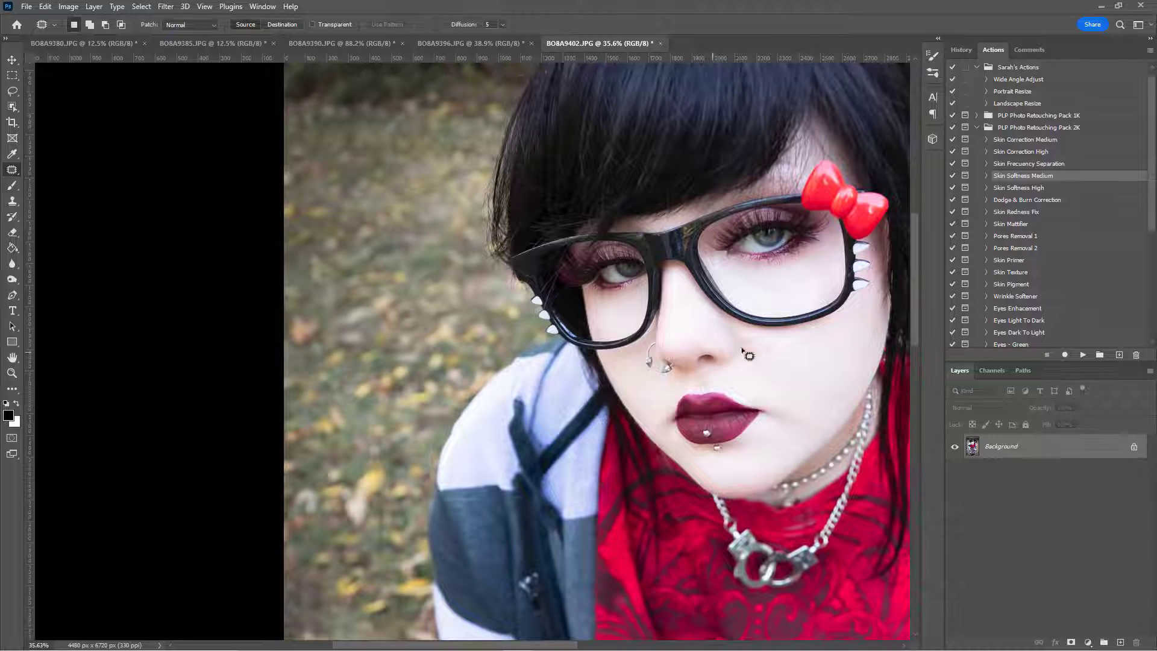
{"action": "left_click_drag", "start_coordinate": [661, 361], "coordinate": [458, 456]}
{"action": "left_click_drag", "start_coordinate": [593, 361], "coordinate": [707, 456]}
{"action": "left_click_drag", "start_coordinate": [529, 297], "coordinate": [719, 279]}
{"action": "scroll", "coordinate": [555, 224], "scroll_direction": "up", "scroll_amount": 7}
{"action": "scroll", "coordinate": [528, 217], "scroll_direction": "up", "scroll_amount": 1}
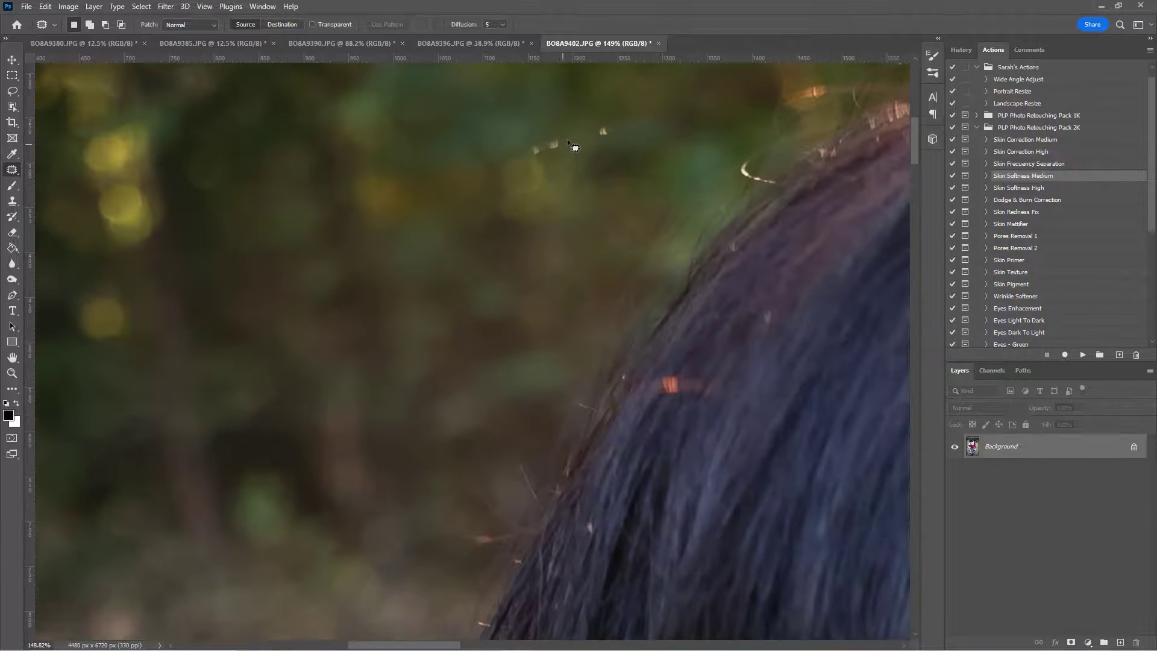
{"action": "left_click_drag", "start_coordinate": [544, 164], "coordinate": [570, 142]}
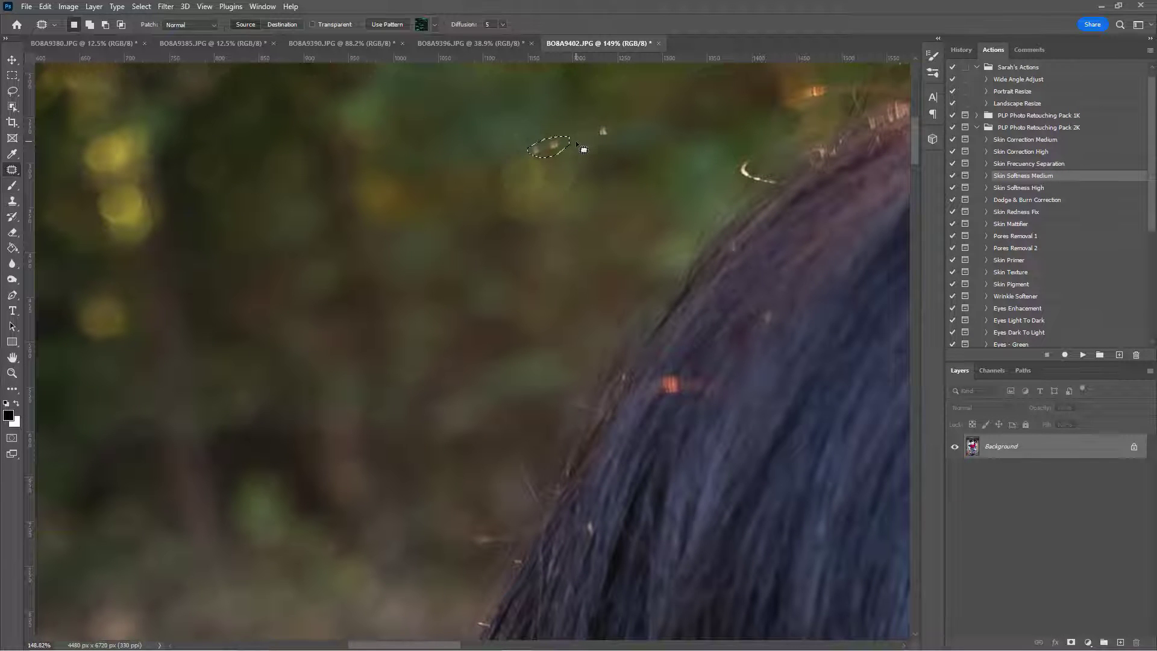
{"action": "key", "text": "shift+F5"}
{"action": "key", "text": "Return"}
{"action": "key", "text": "ctrl+d"}
- Content-aware fill the neighbouring bright speck and the faint trace beside it in the background near the crown
{"action": "left_click_drag", "start_coordinate": [622, 147], "coordinate": [624, 129]}
{"action": "key", "text": "shift+F5"}
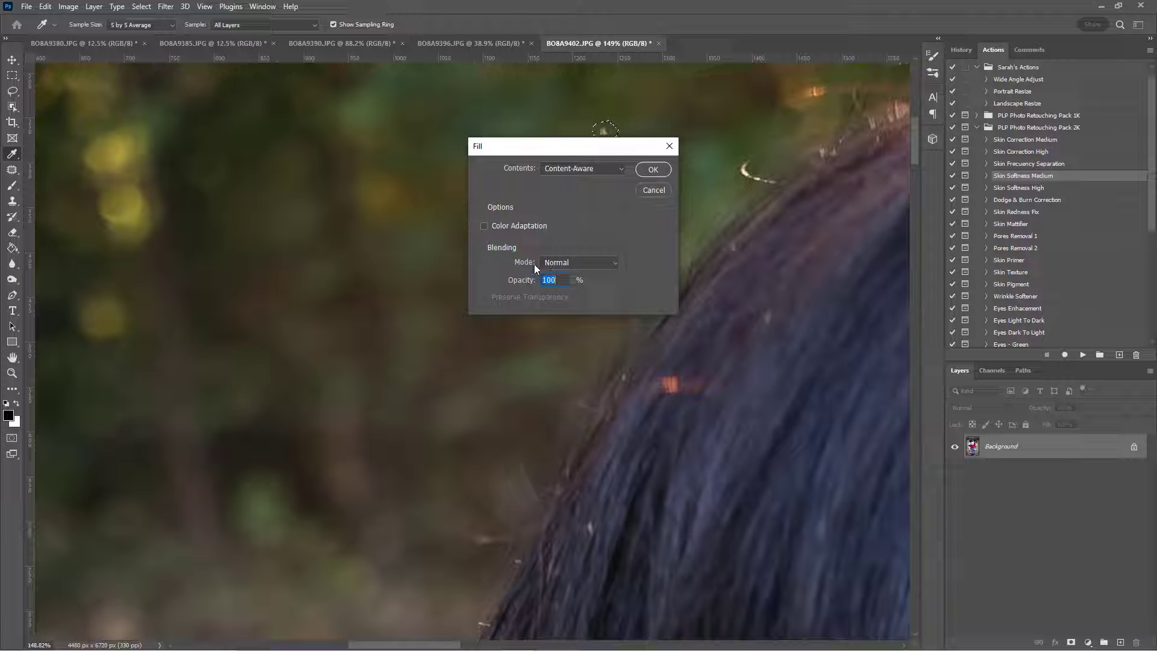
{"action": "left_click", "coordinate": [652, 169]}
{"action": "key", "text": "j"}
{"action": "key", "text": "ctrl+d"}
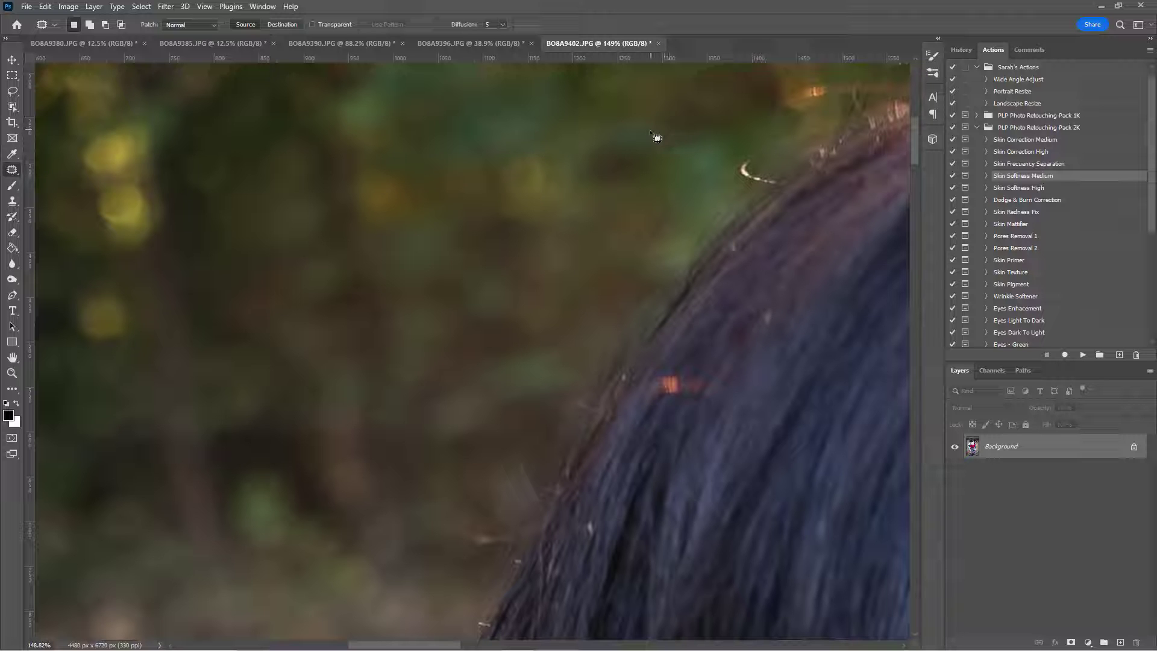
{"action": "mouse_move", "coordinate": [663, 128]}
{"action": "left_mouse_down"}
{"action": "mouse_move", "coordinate": [605, 140]}
{"action": "mouse_move", "coordinate": [693, 138]}
{"action": "left_mouse_up"}
{"action": "key", "text": "shift+F5"}
{"action": "key", "text": "Return"}
{"action": "key", "text": "ctrl+d"}
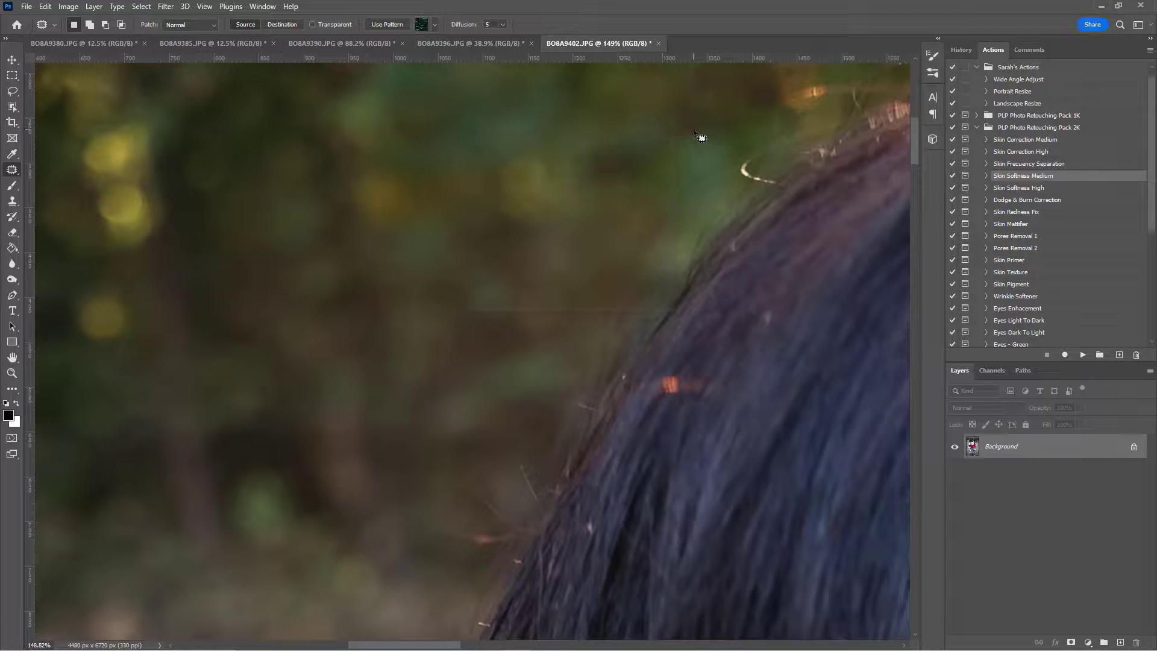
- Examine the blurred background and the hair edge around the crown for further bright flyaways, keeping the Patch tool active
{"action": "key", "text": "space"}
{"action": "left_click_drag", "start_coordinate": [582, 197], "coordinate": [601, 162]}
{"action": "left_click_drag", "start_coordinate": [380, 140], "coordinate": [436, 258]}
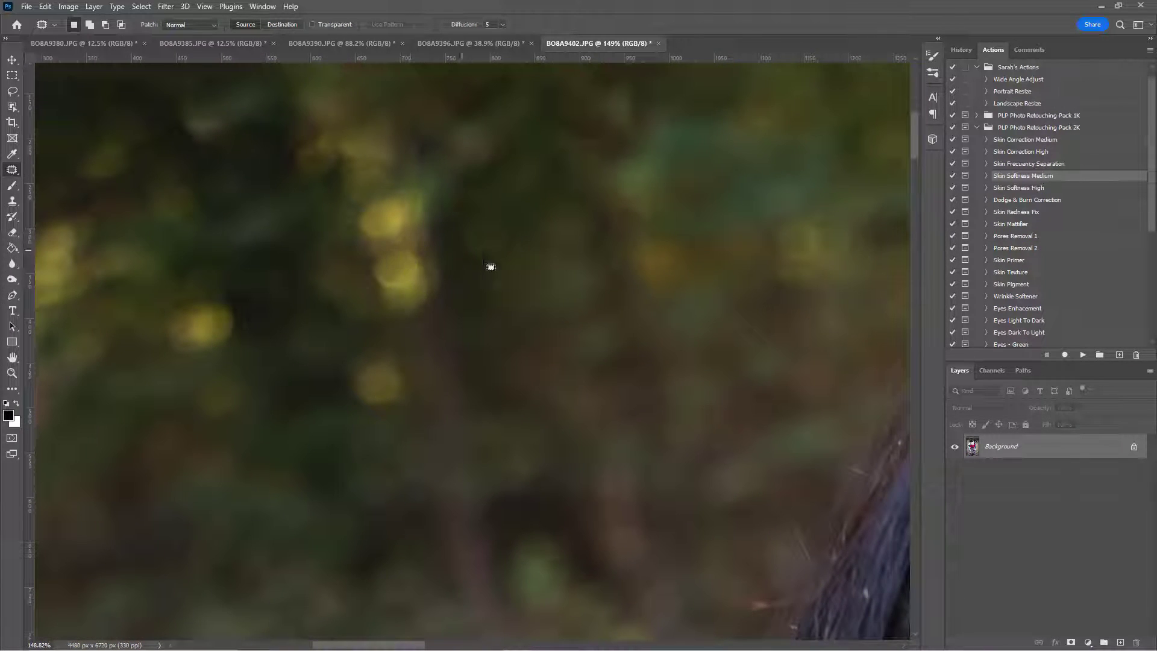
{"action": "left_click_drag", "start_coordinate": [815, 286], "coordinate": [575, 363]}
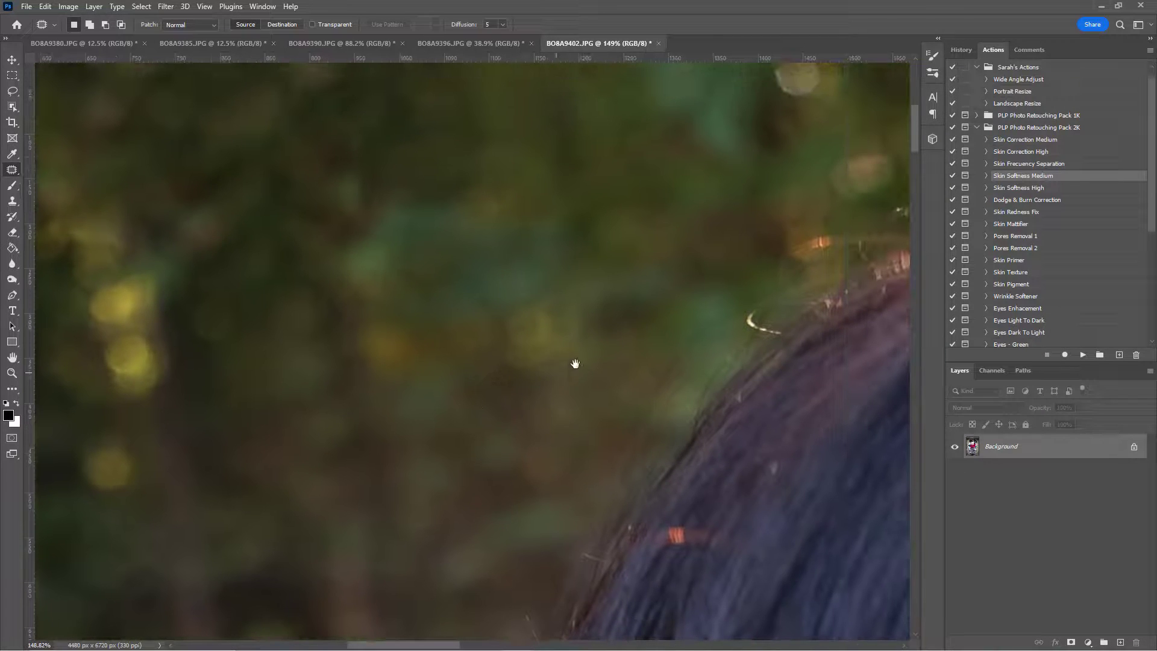
{"action": "left_click_drag", "start_coordinate": [711, 255], "coordinate": [540, 325]}
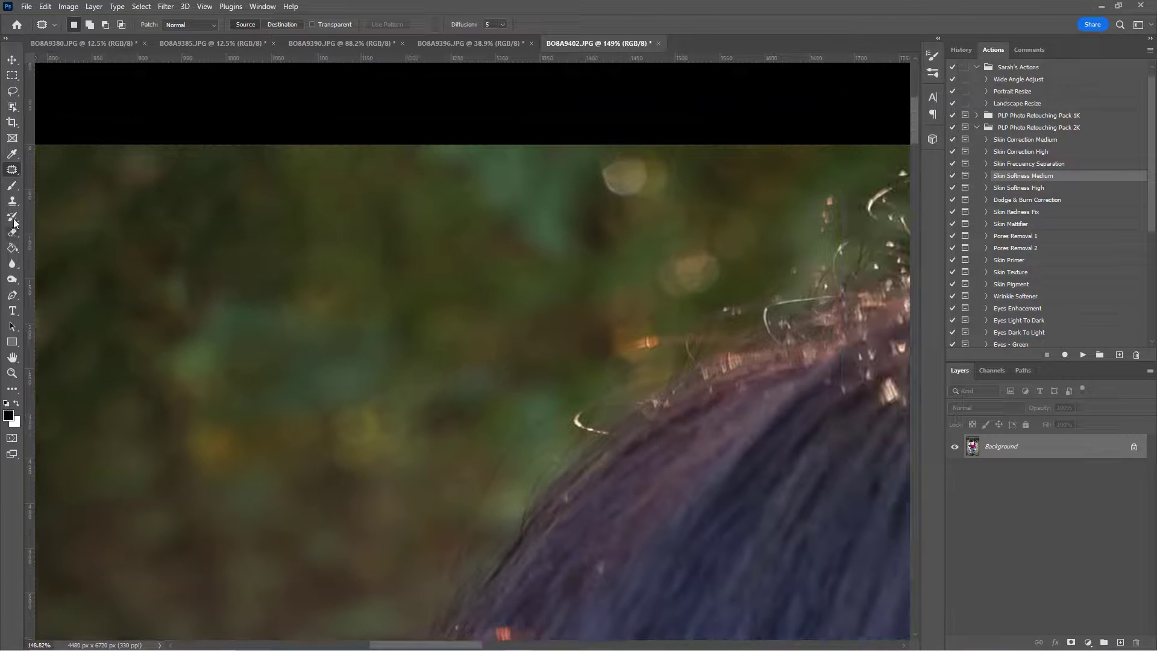
{"action": "left_click", "coordinate": [12, 201]}
{"action": "right_click", "coordinate": [12, 200]}
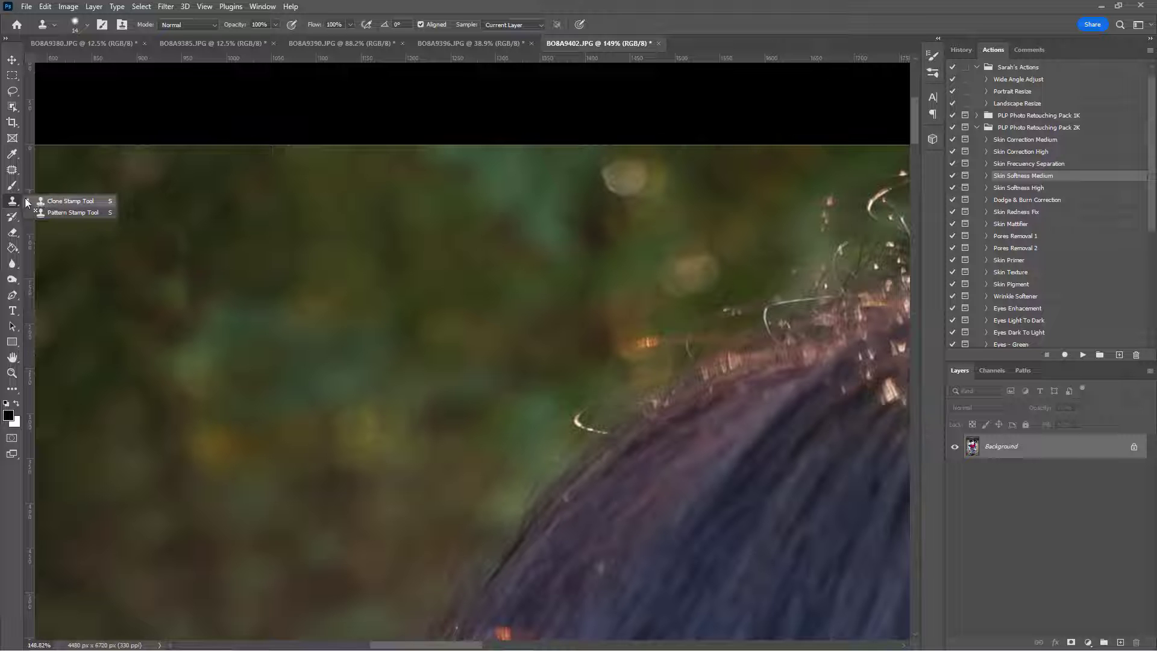
{"action": "left_click", "coordinate": [12, 169]}
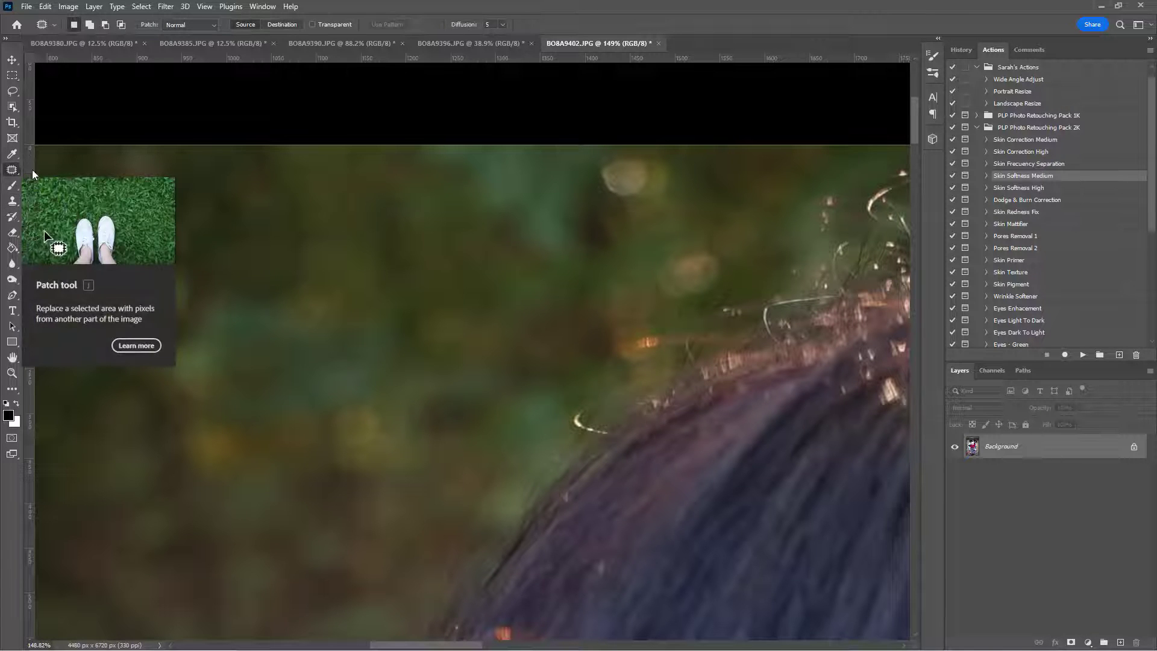
- Remove the orange highlight near the outer edge of the dark hair with a content-aware fill and deselect
{"action": "left_click_drag", "start_coordinate": [560, 333], "coordinate": [528, 371]}
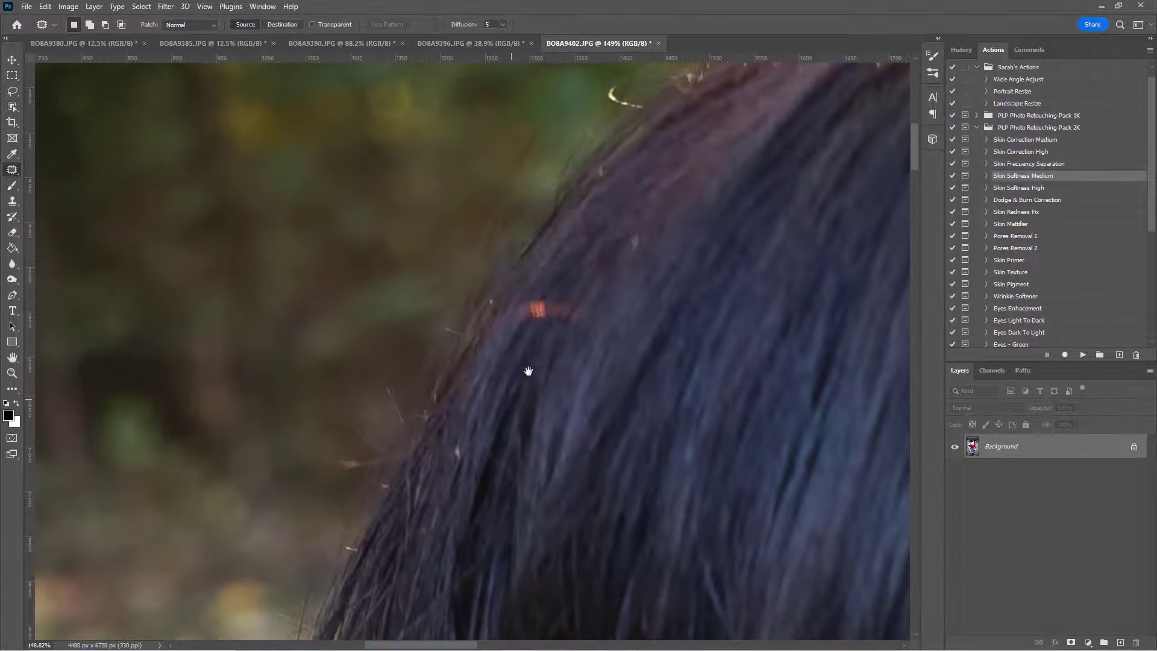
{"action": "mouse_move", "coordinate": [592, 304]}
{"action": "left_mouse_down"}
{"action": "mouse_move", "coordinate": [509, 308]}
{"action": "mouse_move", "coordinate": [616, 324]}
{"action": "left_mouse_up"}
{"action": "key", "text": "shift+BackSpace"}
{"action": "key", "text": "Return"}
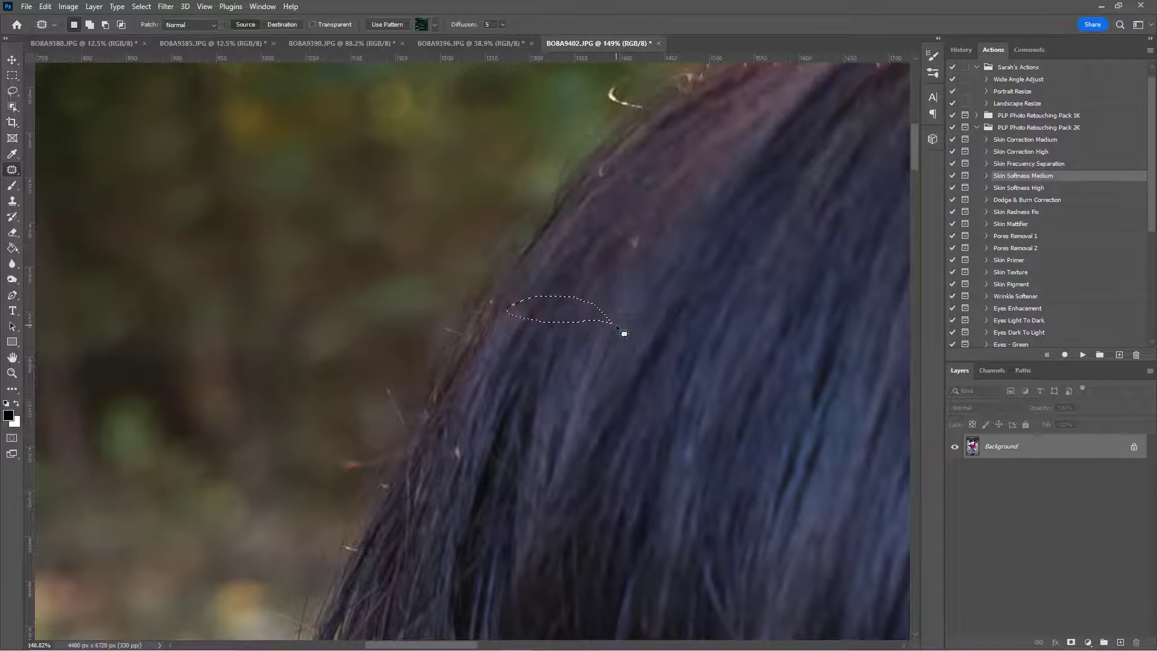
{"action": "key", "text": "ctrl+d"}
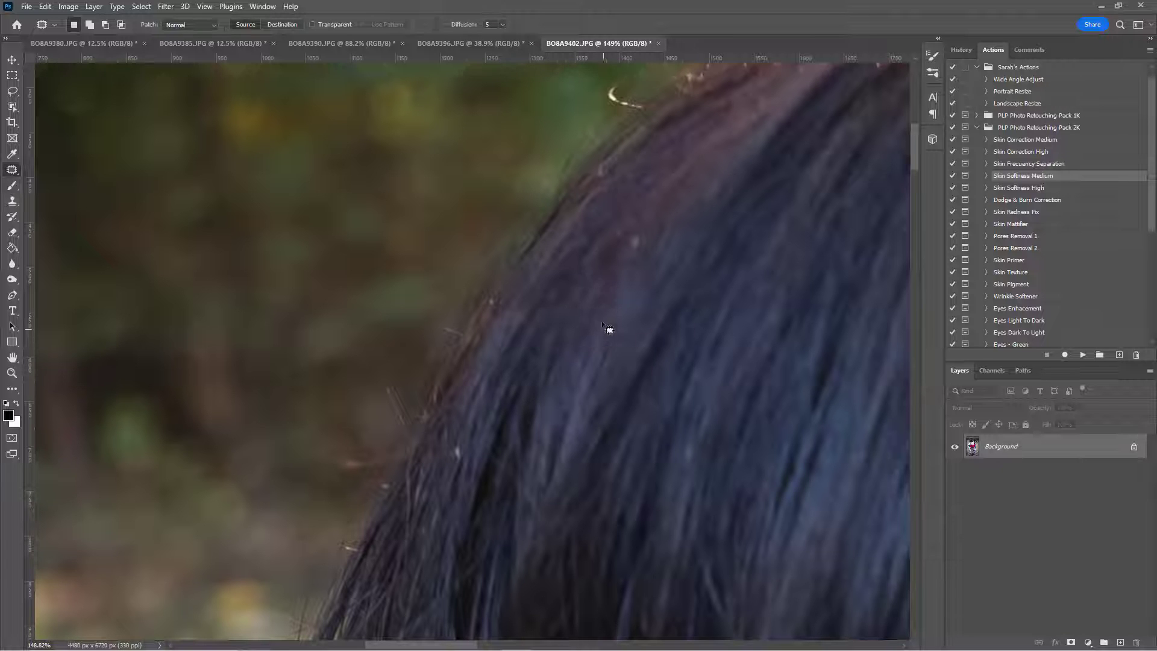
- Inspect the filled spot in the dark hair at several magnifications for visible retouching traces
{"action": "scroll", "coordinate": [580, 325], "scroll_direction": "up", "scroll_amount": 3}
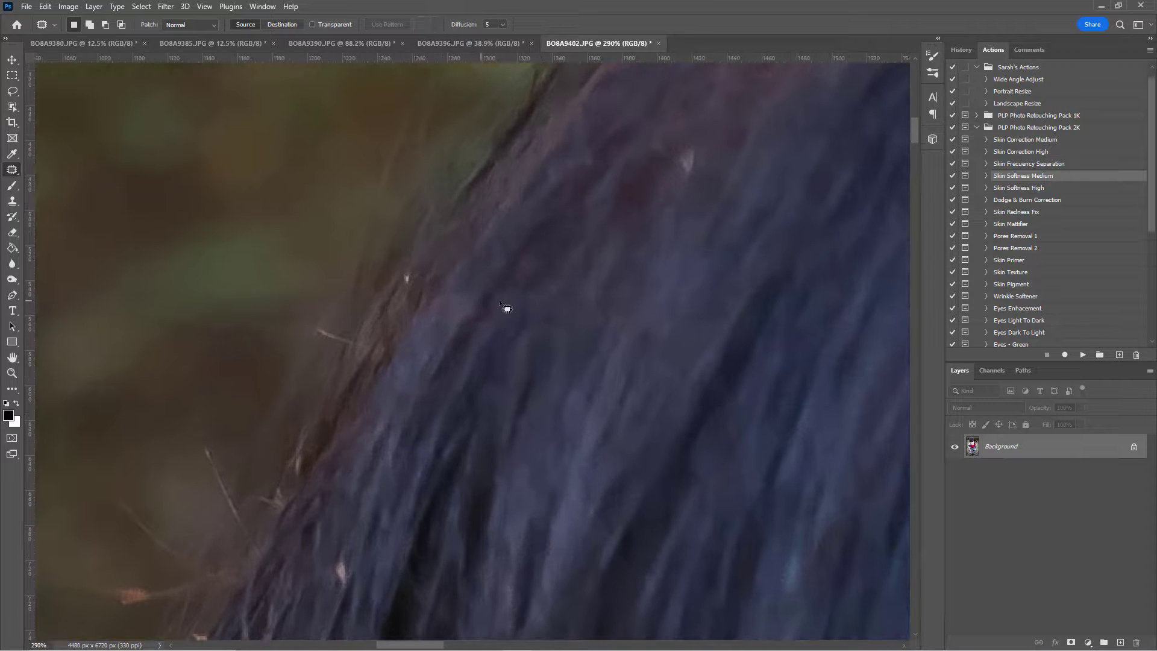
{"action": "scroll", "coordinate": [590, 295], "scroll_direction": "down", "scroll_amount": 7}
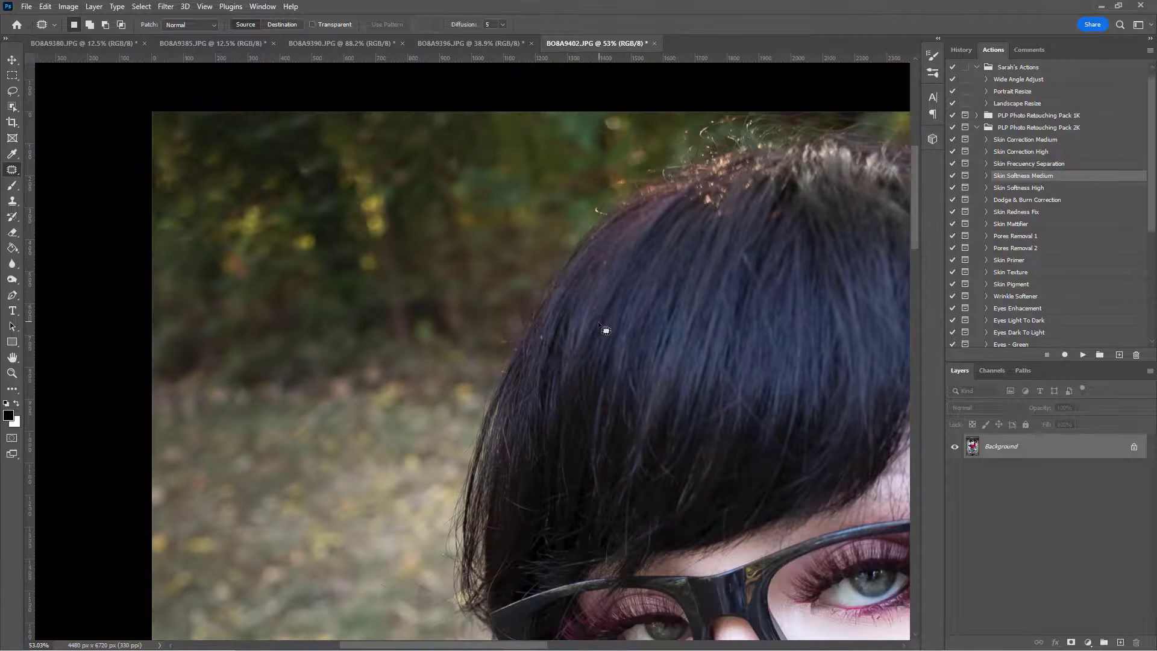
{"action": "scroll", "coordinate": [605, 318], "scroll_direction": "up", "scroll_amount": 3}
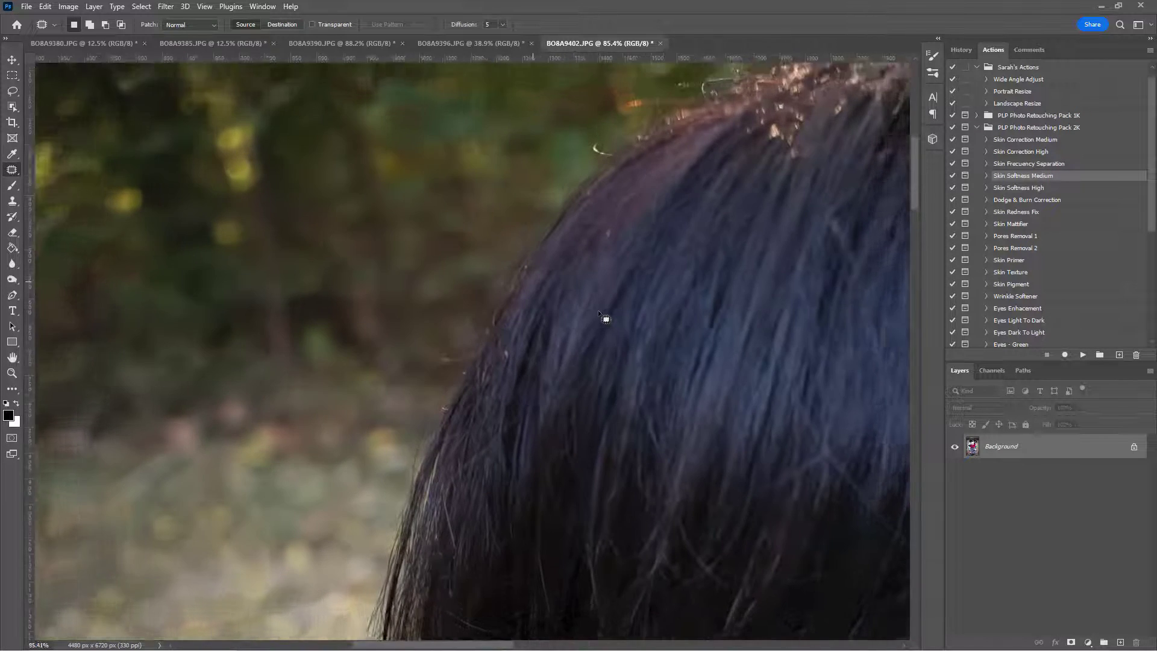
{"action": "scroll", "coordinate": [592, 311], "scroll_direction": "up", "scroll_amount": 6}
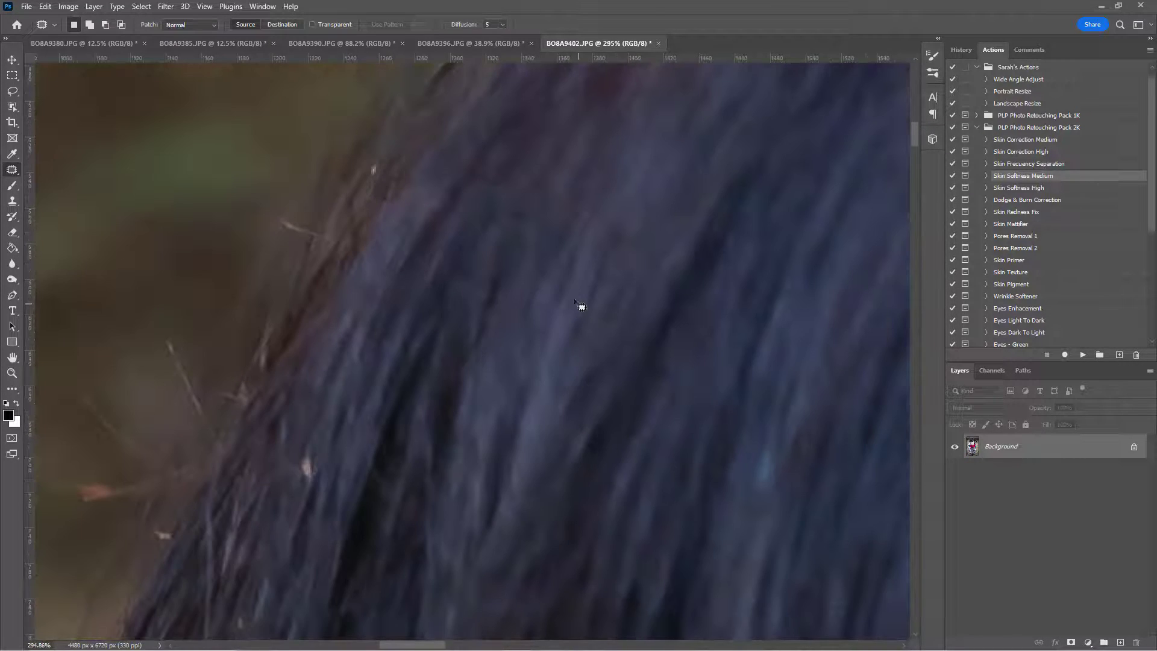
{"action": "scroll", "coordinate": [581, 307], "scroll_direction": "down", "scroll_amount": 1}
{"action": "left_click_drag", "start_coordinate": [552, 227], "coordinate": [542, 301]}
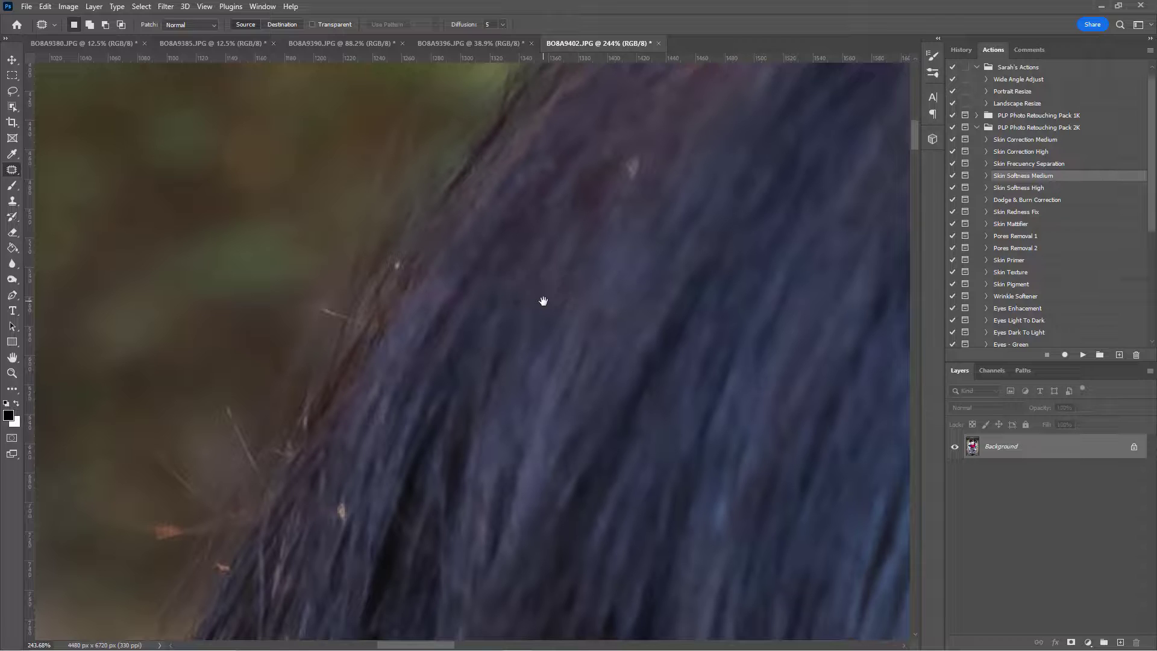
{"action": "scroll", "coordinate": [551, 289], "scroll_direction": "up", "scroll_amount": 1}
{"action": "scroll", "coordinate": [473, 274], "scroll_direction": "down", "scroll_amount": 7}
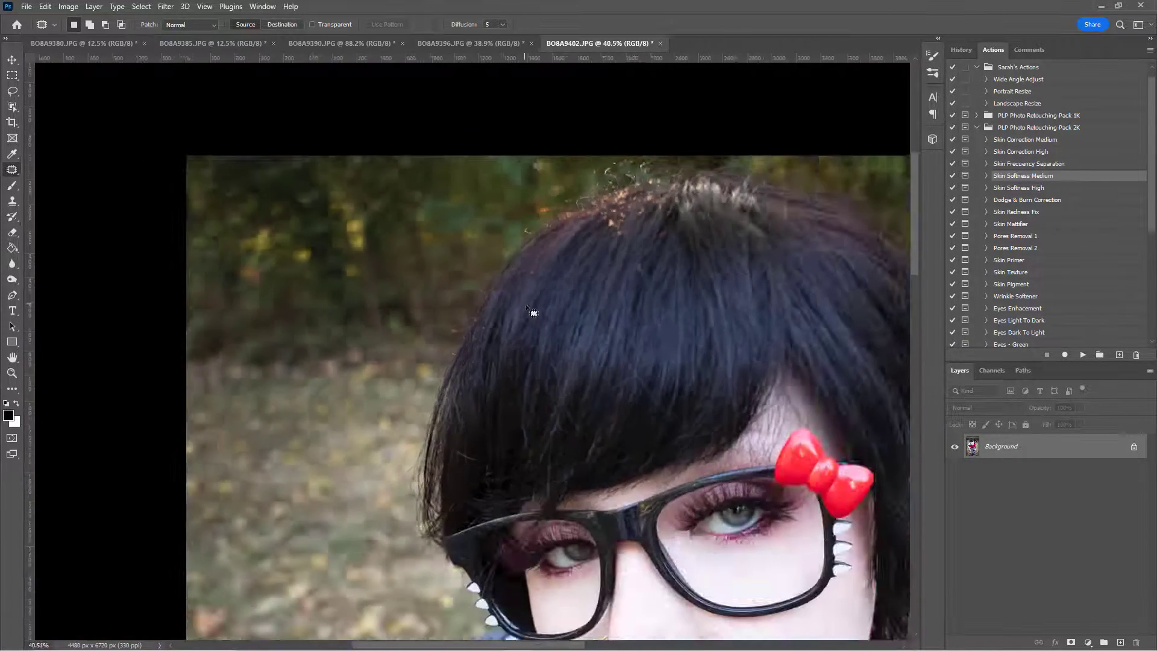
{"action": "scroll", "coordinate": [537, 325], "scroll_direction": "up", "scroll_amount": 2}
{"action": "scroll", "coordinate": [539, 319], "scroll_direction": "up", "scroll_amount": 2}
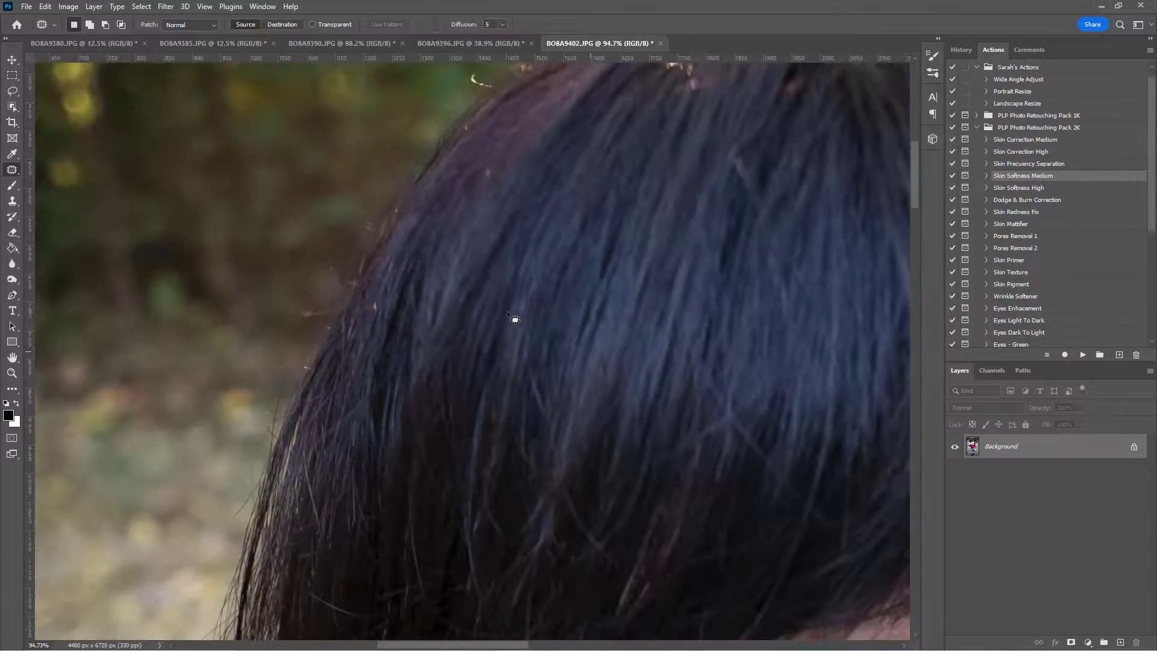
{"action": "scroll", "coordinate": [506, 331], "scroll_direction": "down", "scroll_amount": 3}
- Patch out the upper part of the thin stray hair over the light jacket shoulder, down towards the blue seam
{"action": "left_click_drag", "start_coordinate": [506, 335], "coordinate": [517, 209]}
{"action": "left_click_drag", "start_coordinate": [515, 329], "coordinate": [496, 254]}
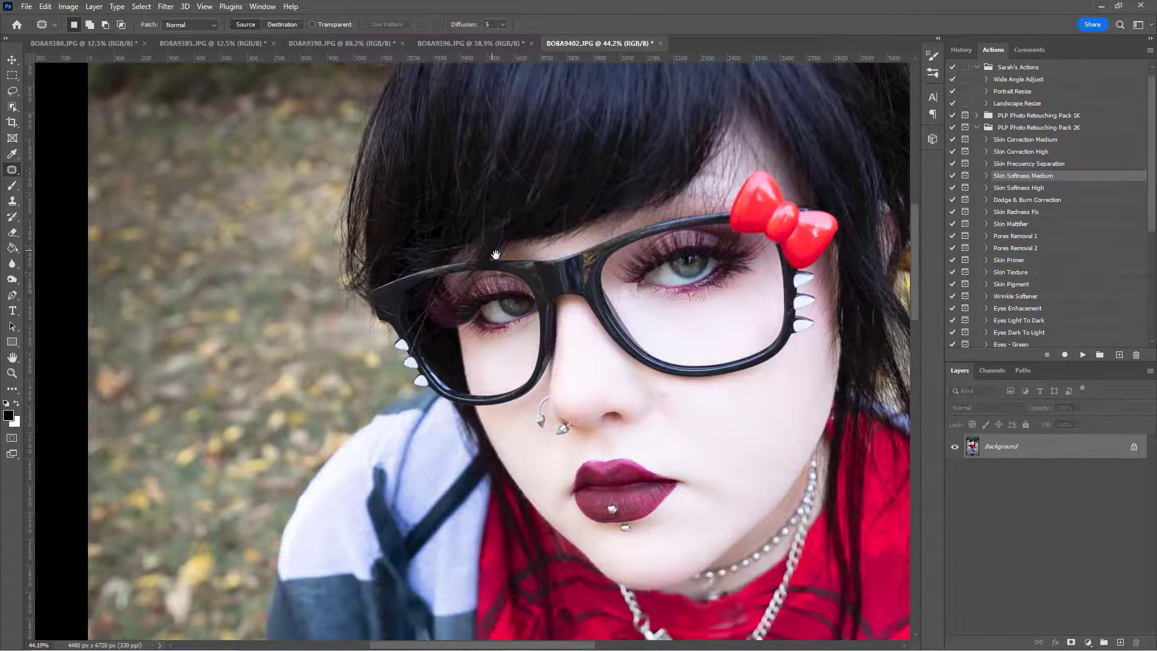
{"action": "left_click_drag", "start_coordinate": [516, 374], "coordinate": [524, 314]}
{"action": "scroll", "coordinate": [452, 353], "scroll_direction": "up", "scroll_amount": 8}
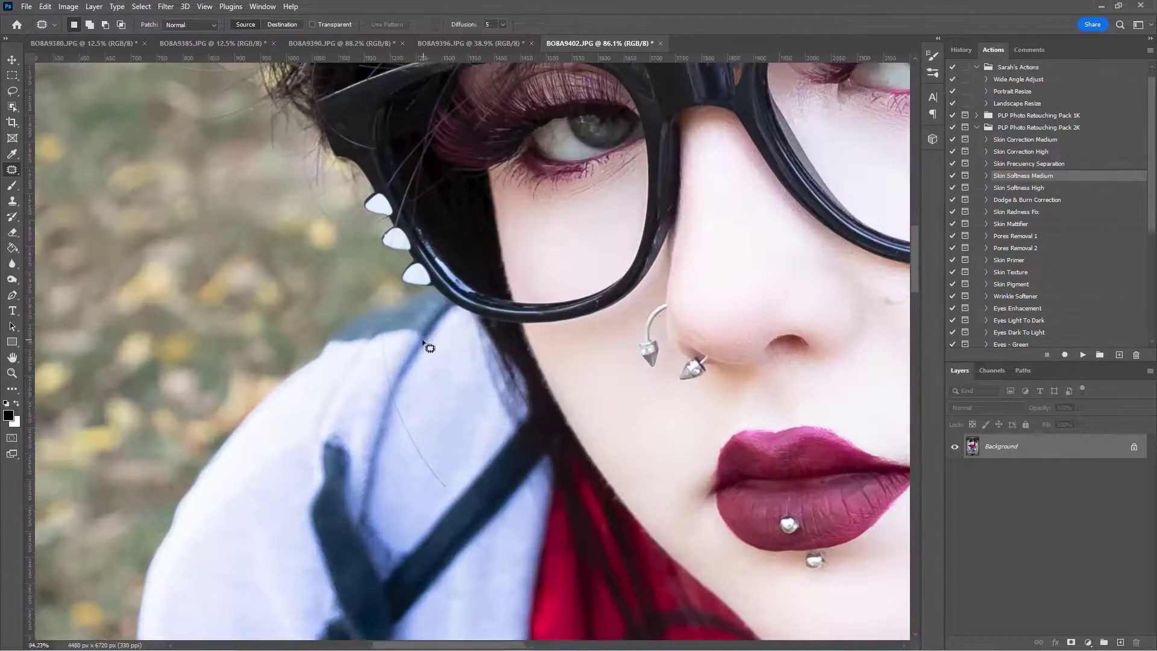
{"action": "scroll", "coordinate": [465, 261], "scroll_direction": "up", "scroll_amount": 3}
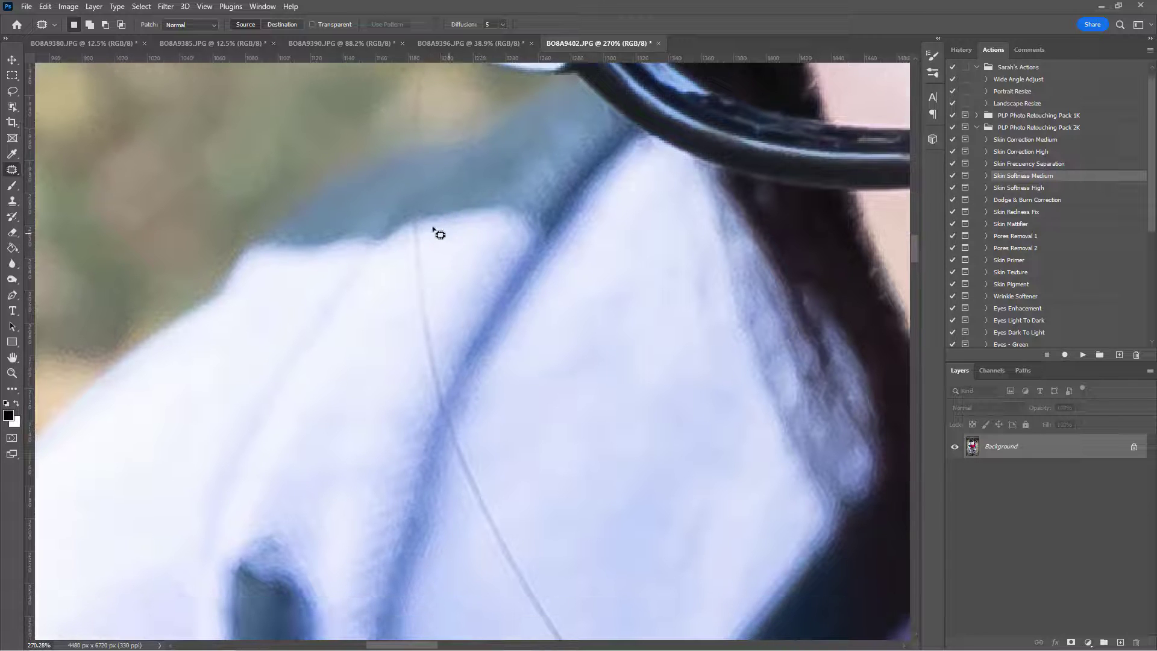
{"action": "mouse_move", "coordinate": [409, 243]}
{"action": "left_mouse_down"}
{"action": "mouse_move", "coordinate": [439, 225]}
{"action": "mouse_move", "coordinate": [412, 215]}
{"action": "mouse_move", "coordinate": [412, 252]}
{"action": "mouse_move", "coordinate": [432, 246]}
{"action": "mouse_move", "coordinate": [399, 250]}
{"action": "mouse_move", "coordinate": [424, 198]}
{"action": "mouse_move", "coordinate": [417, 182]}
{"action": "mouse_move", "coordinate": [416, 214]}
{"action": "mouse_move", "coordinate": [441, 218]}
{"action": "mouse_move", "coordinate": [439, 187]}
{"action": "mouse_move", "coordinate": [414, 198]}
{"action": "mouse_move", "coordinate": [418, 218]}
{"action": "mouse_move", "coordinate": [433, 214]}
{"action": "mouse_move", "coordinate": [413, 231]}
{"action": "mouse_move", "coordinate": [436, 177]}
{"action": "left_mouse_up"}
{"action": "key", "text": "ctrl+d"}
{"action": "key", "text": "ctrl+d"}
{"action": "key", "text": "ctrl+d"}
{"action": "key", "text": "ctrl+d"}
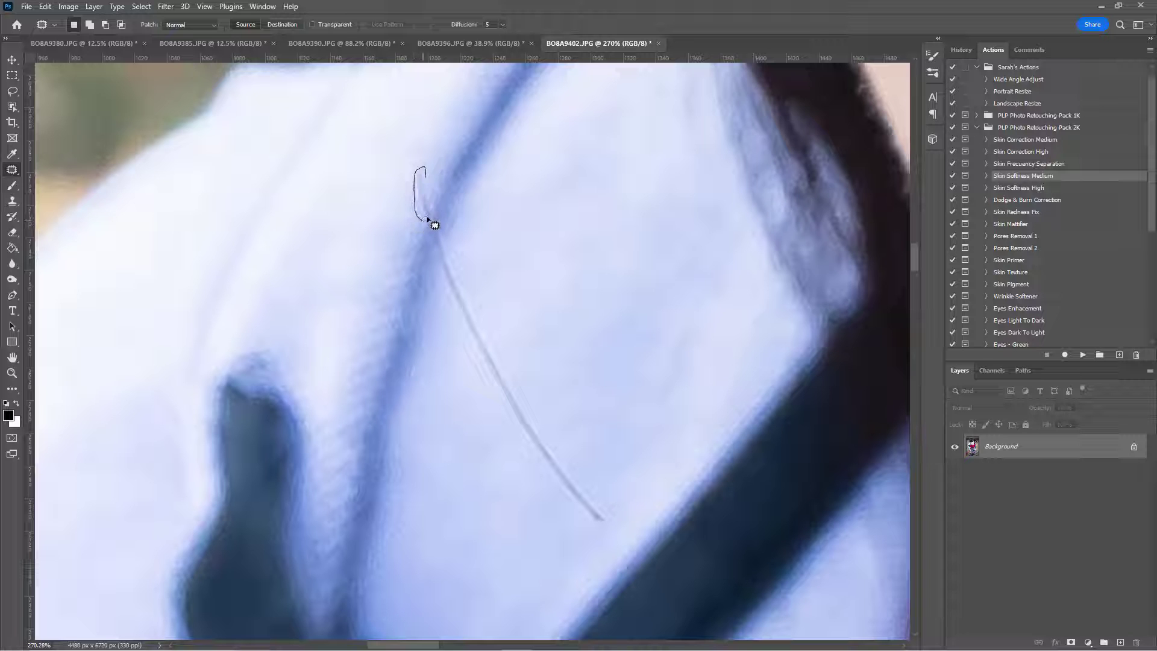
- Patch out the stray hair where it crosses the jacket's blue seam and just below it, deselecting after each patch
{"action": "mouse_move", "coordinate": [434, 224]}
{"action": "left_mouse_down"}
{"action": "mouse_move", "coordinate": [413, 165]}
{"action": "mouse_move", "coordinate": [414, 209]}
{"action": "left_mouse_up"}
{"action": "key", "text": "ctrl+d"}
{"action": "key", "text": "ctrl+d"}
{"action": "key", "text": "ctrl+d"}
{"action": "mouse_move", "coordinate": [459, 210]}
{"action": "left_mouse_down"}
{"action": "mouse_move", "coordinate": [454, 187]}
{"action": "mouse_move", "coordinate": [444, 174]}
{"action": "mouse_move", "coordinate": [422, 182]}
{"action": "mouse_move", "coordinate": [438, 222]}
{"action": "mouse_move", "coordinate": [455, 210]}
{"action": "mouse_move", "coordinate": [422, 176]}
{"action": "mouse_move", "coordinate": [436, 221]}
{"action": "mouse_move", "coordinate": [451, 214]}
{"action": "mouse_move", "coordinate": [429, 235]}
{"action": "left_mouse_up"}
{"action": "key", "text": "ctrl+d"}
{"action": "scroll", "coordinate": [473, 211], "scroll_direction": "down", "scroll_amount": 2}
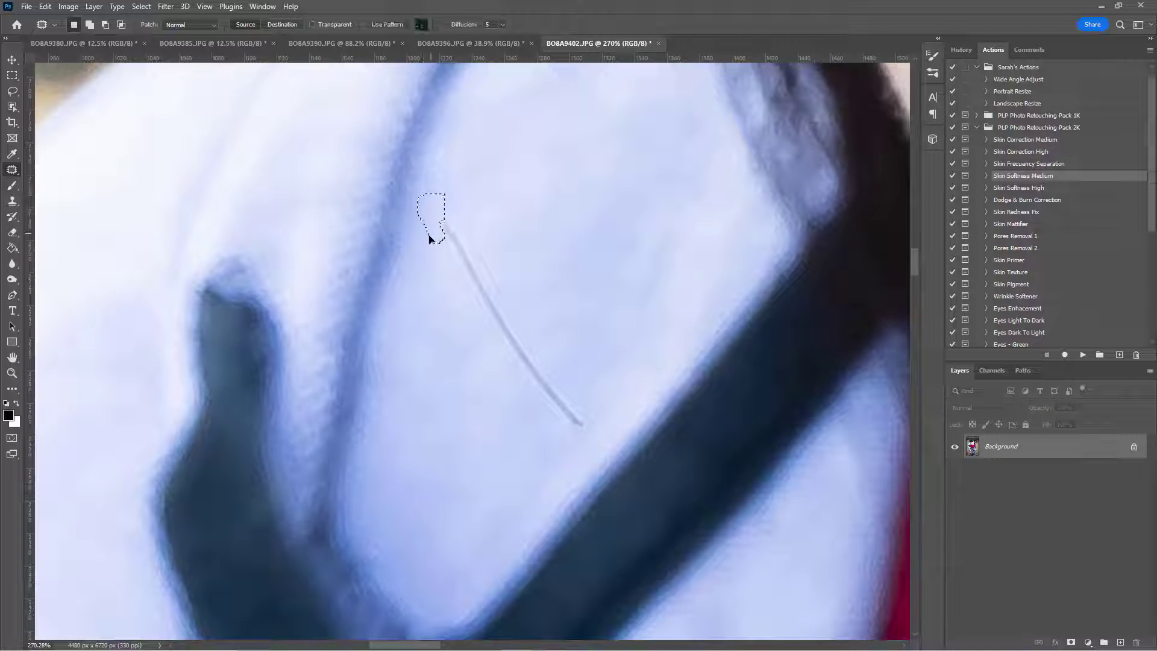
{"action": "key", "text": "ctrl+d"}
- Patch out the middle section of the thin stray hair on the light jacket panel below the blue seam
{"action": "left_click_drag", "start_coordinate": [518, 249], "coordinate": [469, 199]}
{"action": "mouse_move", "coordinate": [406, 135]}
{"action": "left_mouse_down"}
{"action": "mouse_move", "coordinate": [399, 147]}
{"action": "mouse_move", "coordinate": [411, 143]}
{"action": "left_mouse_up"}
{"action": "left_click_drag", "start_coordinate": [400, 137], "coordinate": [397, 122]}
{"action": "mouse_move", "coordinate": [437, 170]}
{"action": "left_mouse_down"}
{"action": "mouse_move", "coordinate": [426, 150]}
{"action": "mouse_move", "coordinate": [382, 150]}
{"action": "mouse_move", "coordinate": [410, 186]}
{"action": "mouse_move", "coordinate": [392, 186]}
{"action": "mouse_move", "coordinate": [382, 205]}
{"action": "mouse_move", "coordinate": [411, 183]}
{"action": "mouse_move", "coordinate": [392, 157]}
{"action": "mouse_move", "coordinate": [381, 161]}
{"action": "mouse_move", "coordinate": [404, 187]}
{"action": "left_mouse_up"}
{"action": "key", "text": "ctrl+d"}
{"action": "key", "text": "ctrl+d"}
- Patch out the lower section of the stray hair, working down towards its end near the dark strap
{"action": "mouse_move", "coordinate": [404, 186]}
{"action": "left_mouse_down"}
{"action": "mouse_move", "coordinate": [450, 239]}
{"action": "mouse_move", "coordinate": [430, 299]}
{"action": "mouse_move", "coordinate": [445, 330]}
{"action": "mouse_move", "coordinate": [455, 320]}
{"action": "mouse_move", "coordinate": [440, 335]}
{"action": "mouse_move", "coordinate": [419, 323]}
{"action": "mouse_move", "coordinate": [392, 277]}
{"action": "mouse_move", "coordinate": [383, 287]}
{"action": "mouse_move", "coordinate": [397, 308]}
{"action": "mouse_move", "coordinate": [420, 310]}
{"action": "mouse_move", "coordinate": [395, 326]}
{"action": "mouse_move", "coordinate": [354, 285]}
{"action": "mouse_move", "coordinate": [363, 316]}
{"action": "mouse_move", "coordinate": [382, 325]}
{"action": "mouse_move", "coordinate": [373, 299]}
{"action": "left_mouse_up"}
{"action": "key", "text": "ctrl+d"}
{"action": "key", "text": "ctrl+d"}
{"action": "key", "text": "ctrl+d"}
{"action": "mouse_move", "coordinate": [377, 312]}
{"action": "left_mouse_down"}
{"action": "mouse_move", "coordinate": [395, 301]}
{"action": "mouse_move", "coordinate": [351, 305]}
{"action": "mouse_move", "coordinate": [372, 313]}
{"action": "mouse_move", "coordinate": [366, 303]}
{"action": "left_mouse_up"}
{"action": "key", "text": "ctrl+d"}
{"action": "left_click_drag", "start_coordinate": [365, 310], "coordinate": [358, 327]}
{"action": "key", "text": "ctrl+d"}
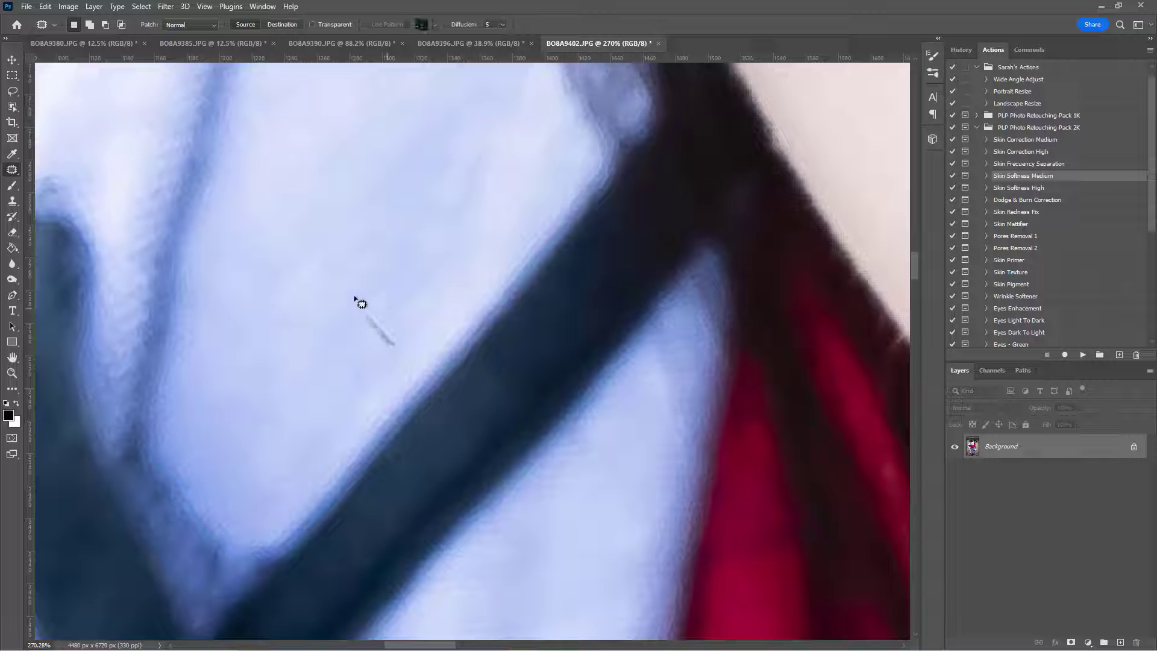
{"action": "key", "text": "ctrl+d"}
- Clean a small spot on the light panel with a content-aware fill and remove the last hair fragment near the dark strap
{"action": "left_click_drag", "start_coordinate": [327, 267], "coordinate": [396, 299]}
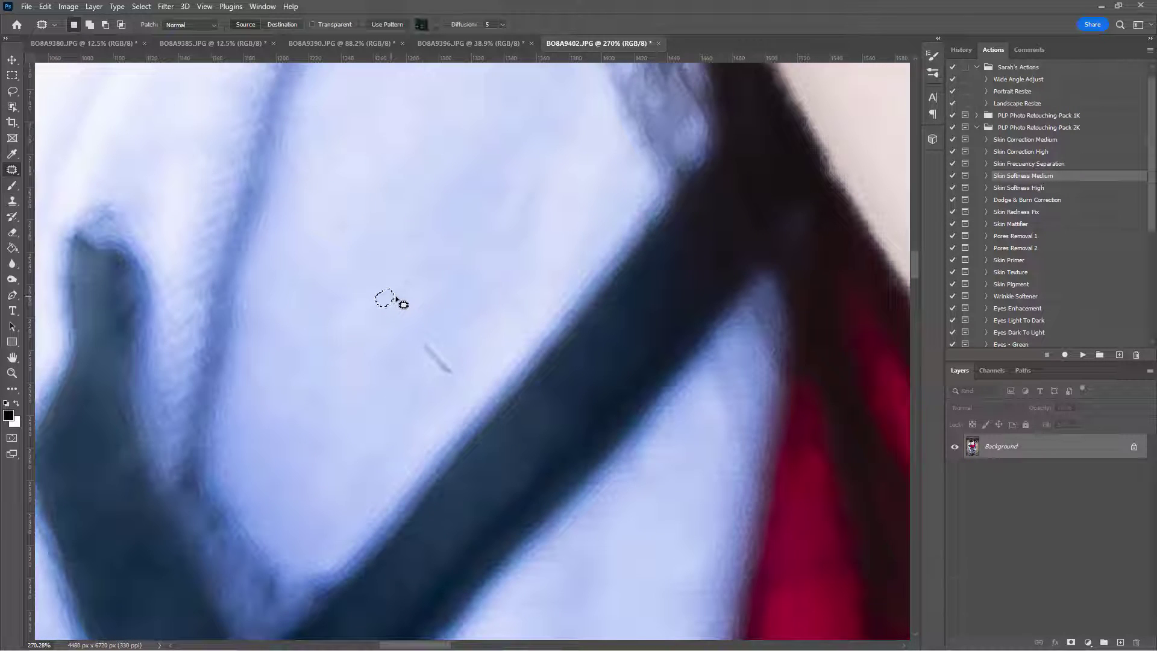
{"action": "key", "text": "shift+BackSpace"}
{"action": "key", "text": "Return"}
{"action": "key", "text": "ctrl+d"}
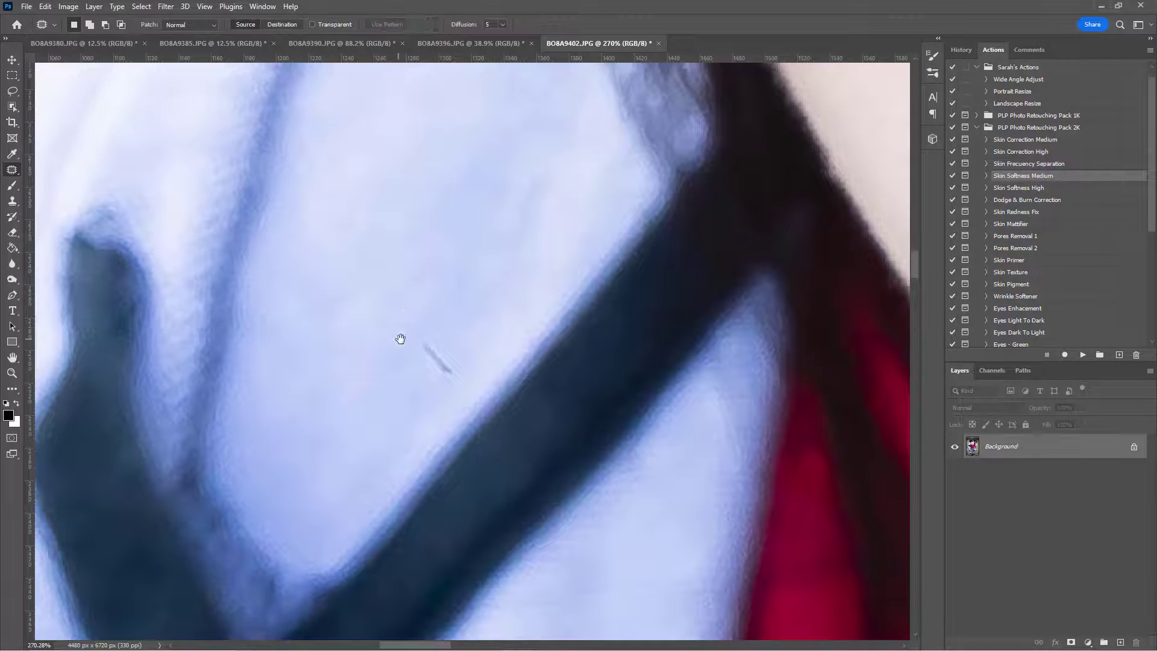
{"action": "mouse_move", "coordinate": [457, 355]}
{"action": "left_mouse_down"}
{"action": "mouse_move", "coordinate": [390, 314]}
{"action": "mouse_move", "coordinate": [358, 328]}
{"action": "mouse_move", "coordinate": [384, 327]}
{"action": "mouse_move", "coordinate": [398, 305]}
{"action": "left_mouse_up"}
{"action": "key", "text": "ctrl+d"}
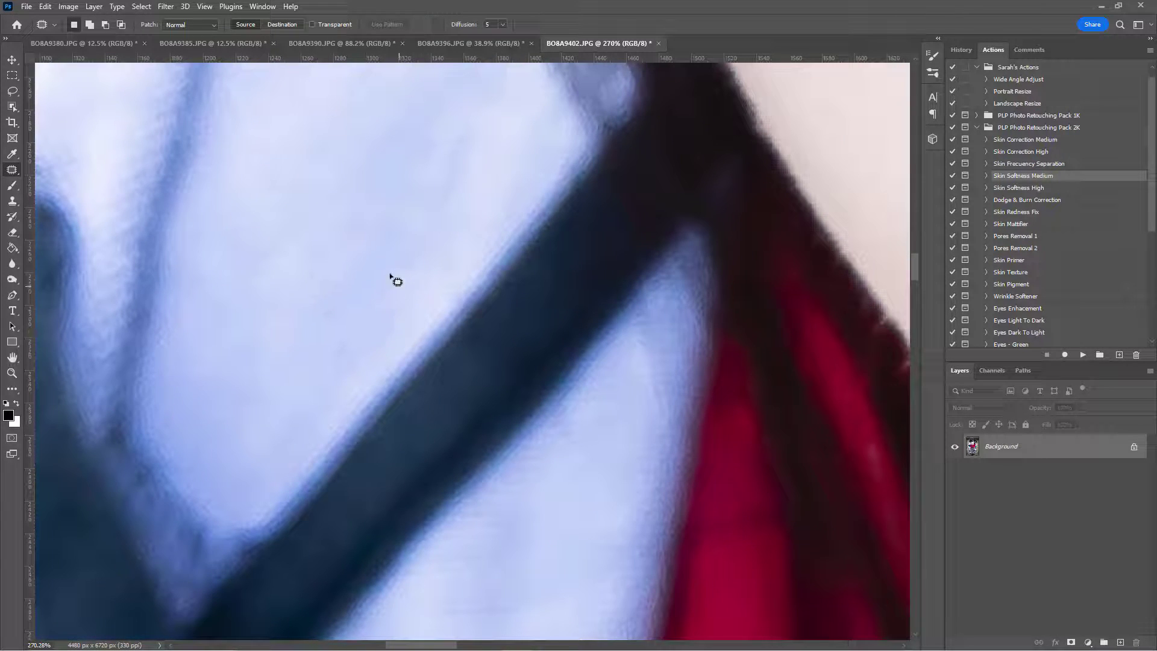
- Patch the faint leftover marks along the former hair path on the light panel between the blue seam and dark strap
{"action": "left_click_drag", "start_coordinate": [375, 268], "coordinate": [514, 318]}
{"action": "mouse_move", "coordinate": [466, 288]}
{"action": "left_mouse_down"}
{"action": "mouse_move", "coordinate": [474, 317]}
{"action": "mouse_move", "coordinate": [443, 343]}
{"action": "mouse_move", "coordinate": [420, 322]}
{"action": "left_mouse_up"}
{"action": "left_click_drag", "start_coordinate": [435, 331], "coordinate": [438, 345]}
{"action": "key", "text": "ctrl+d"}
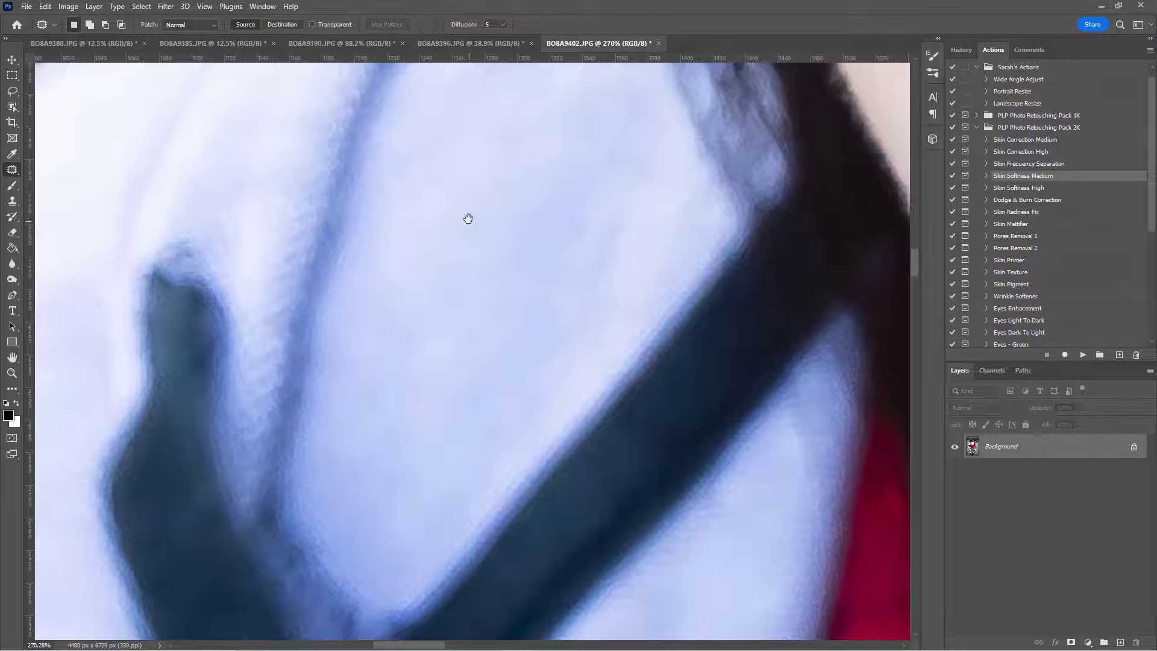
{"action": "mouse_move", "coordinate": [447, 236]}
{"action": "left_mouse_down"}
{"action": "mouse_move", "coordinate": [406, 284]}
{"action": "mouse_move", "coordinate": [410, 316]}
{"action": "mouse_move", "coordinate": [403, 310]}
{"action": "left_mouse_up"}
{"action": "left_click_drag", "start_coordinate": [393, 315], "coordinate": [409, 296]}
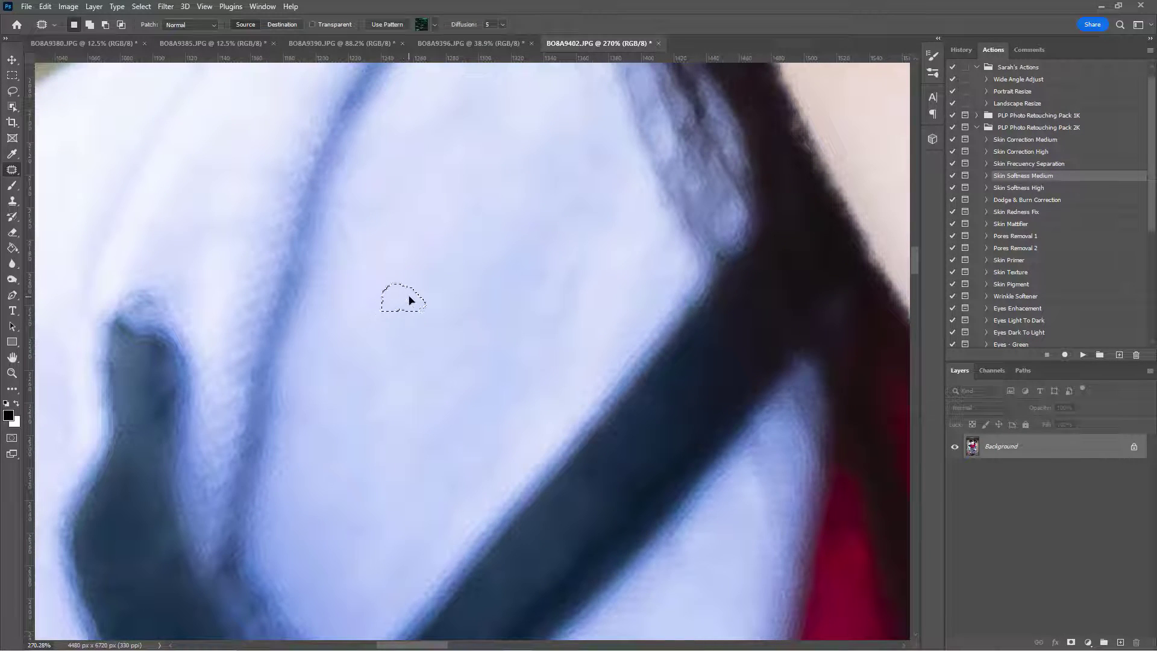
{"action": "key", "text": "ctrl+d"}
- Clean a small spot on the light fabric beside the blue seam with a content-aware fill and deselect
{"action": "mouse_move", "coordinate": [388, 232]}
{"action": "left_mouse_down"}
{"action": "mouse_move", "coordinate": [400, 269]}
{"action": "mouse_move", "coordinate": [352, 262]}
{"action": "mouse_move", "coordinate": [369, 273]}
{"action": "left_mouse_up"}
{"action": "key", "text": "shift+BackSpace"}
{"action": "key", "text": "Return"}
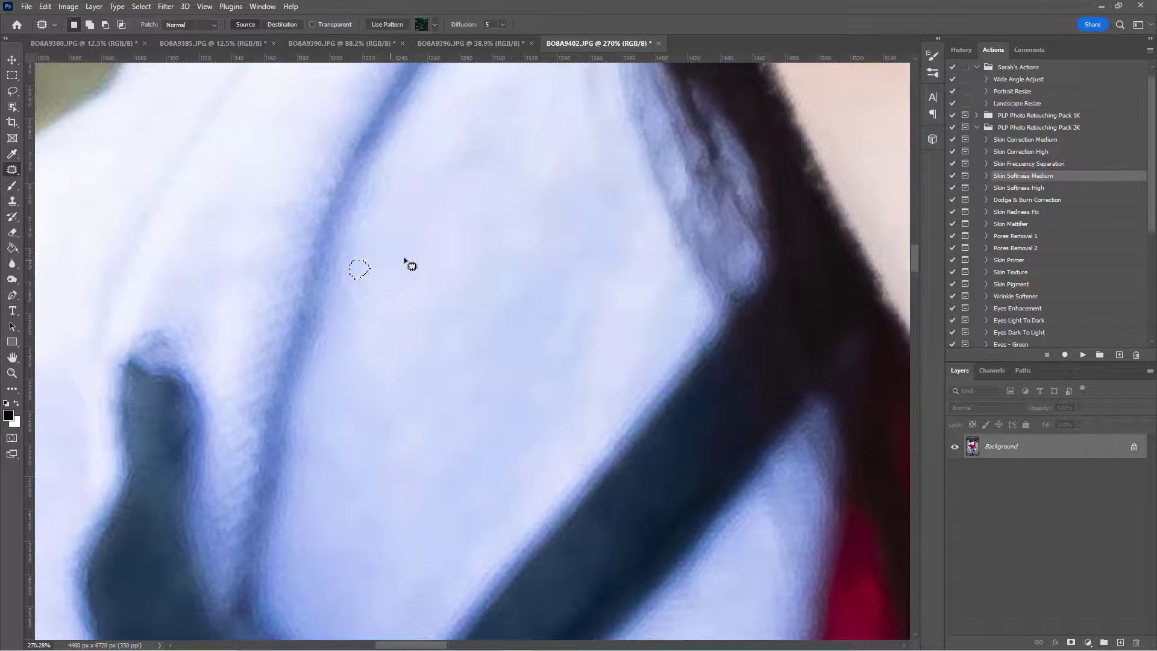
{"action": "key", "text": "ctrl+d"}
- Inspect the retouched jacket shoulder and the hair edge along the cheek and jaw for remaining flaws
{"action": "scroll", "coordinate": [420, 253], "scroll_direction": "down", "scroll_amount": 4}
{"action": "scroll", "coordinate": [419, 246], "scroll_direction": "down", "scroll_amount": 1}
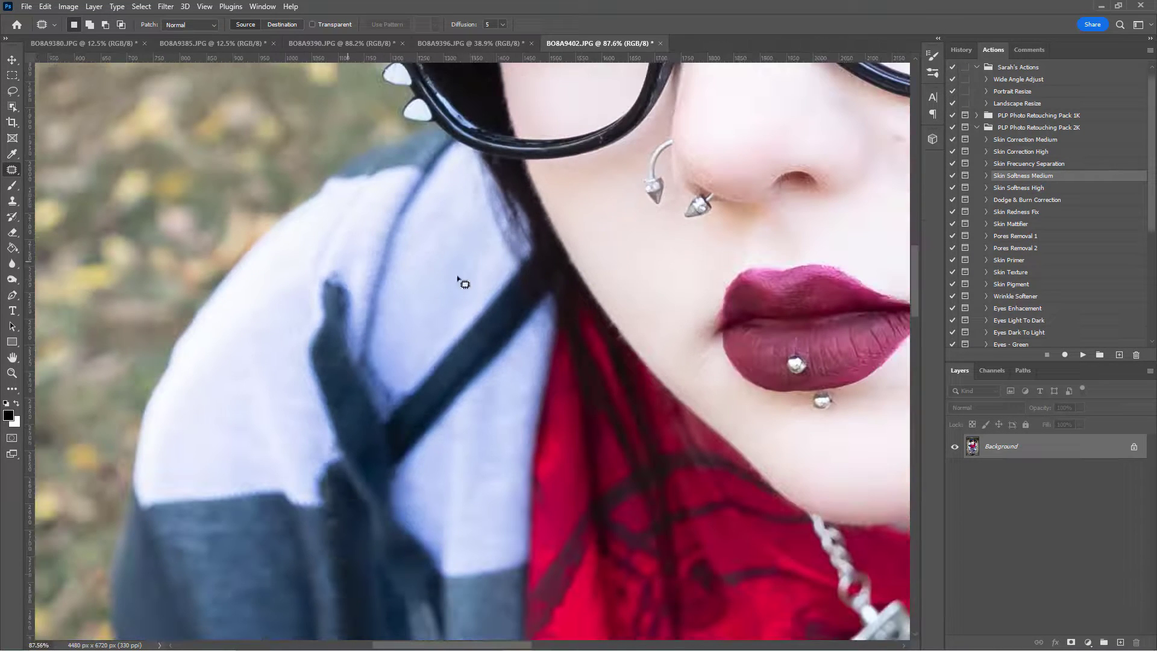
{"action": "left_click_drag", "start_coordinate": [430, 209], "coordinate": [403, 202]}
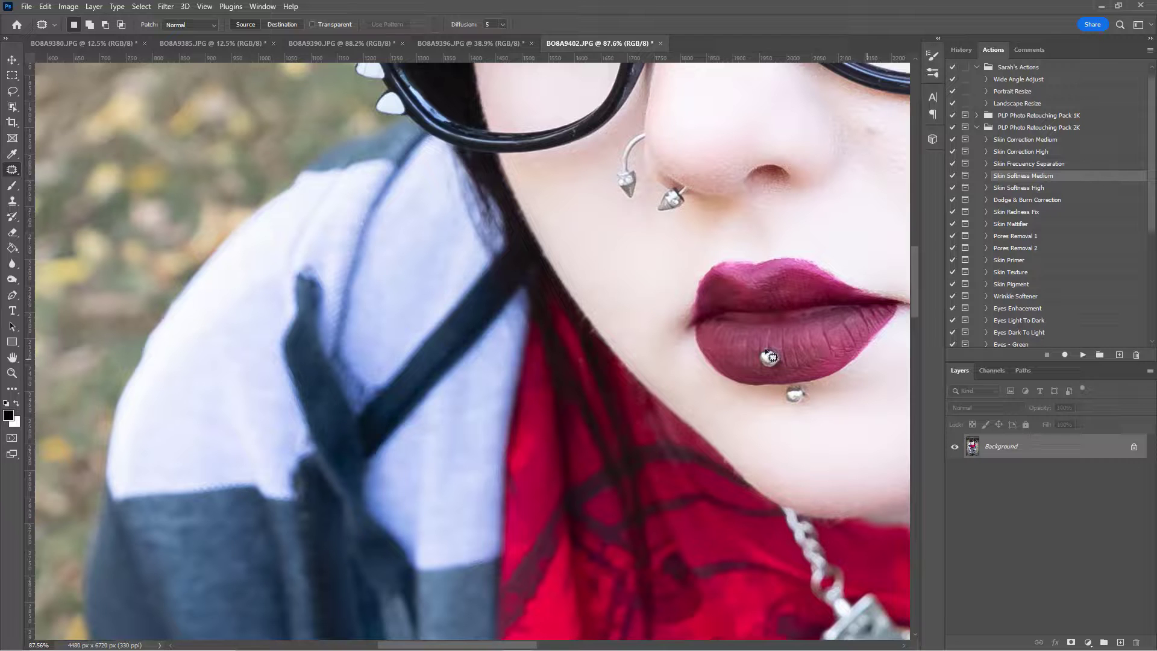
{"action": "scroll", "coordinate": [639, 332], "scroll_direction": "up", "scroll_amount": 3}
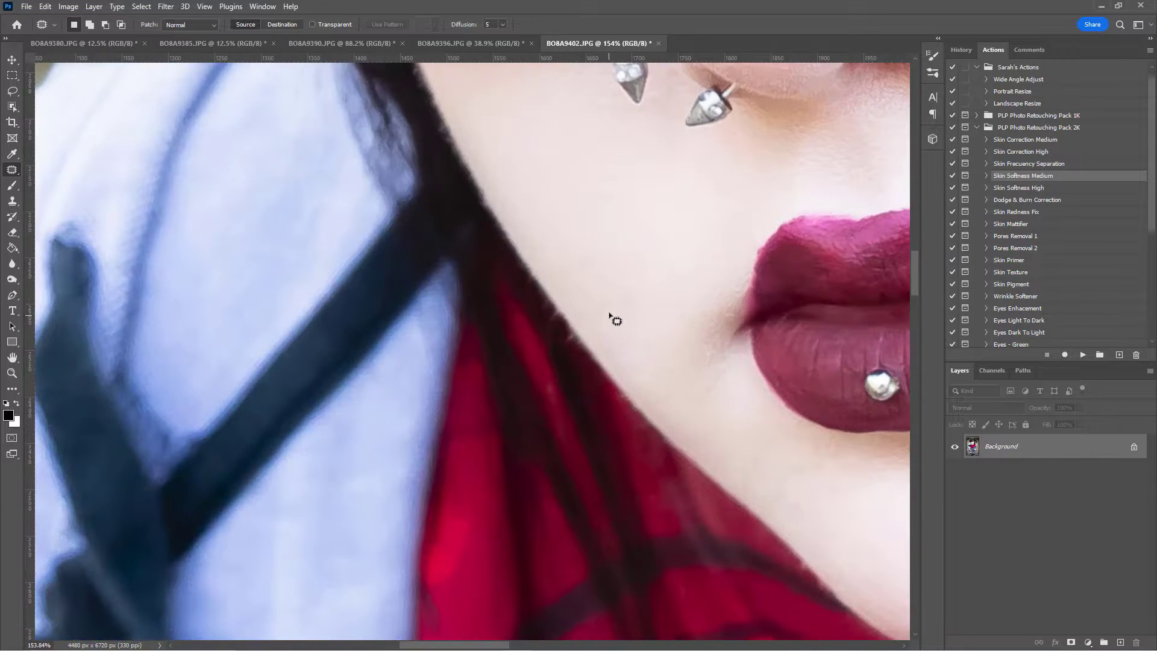
{"action": "scroll", "coordinate": [600, 229], "scroll_direction": "down", "scroll_amount": 1}
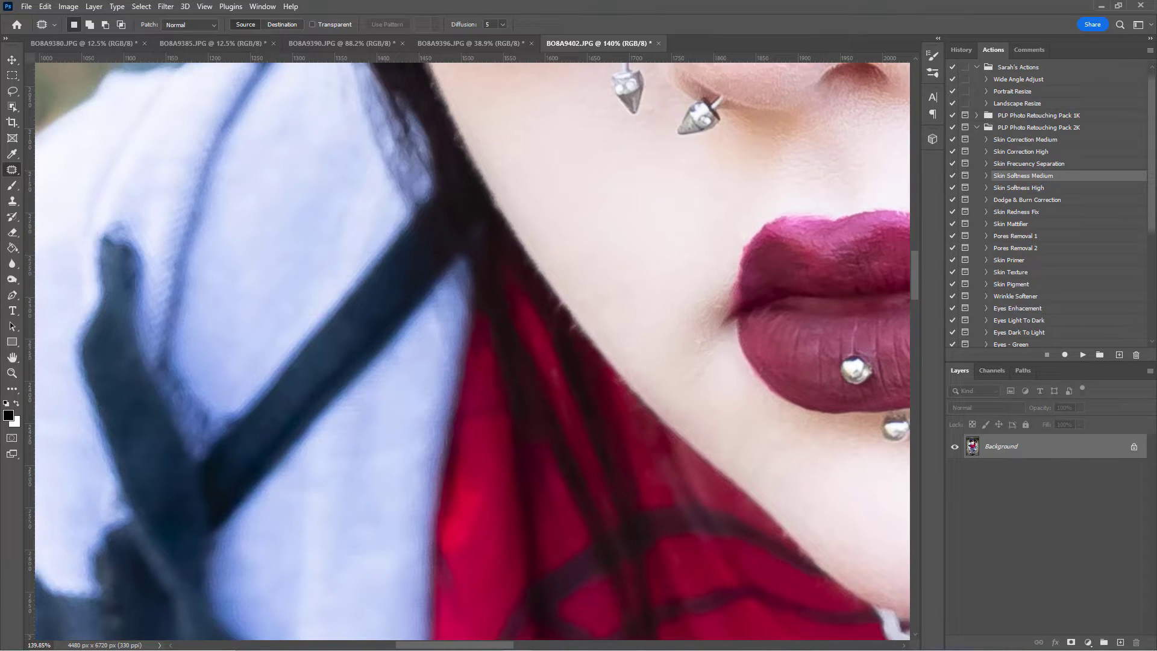